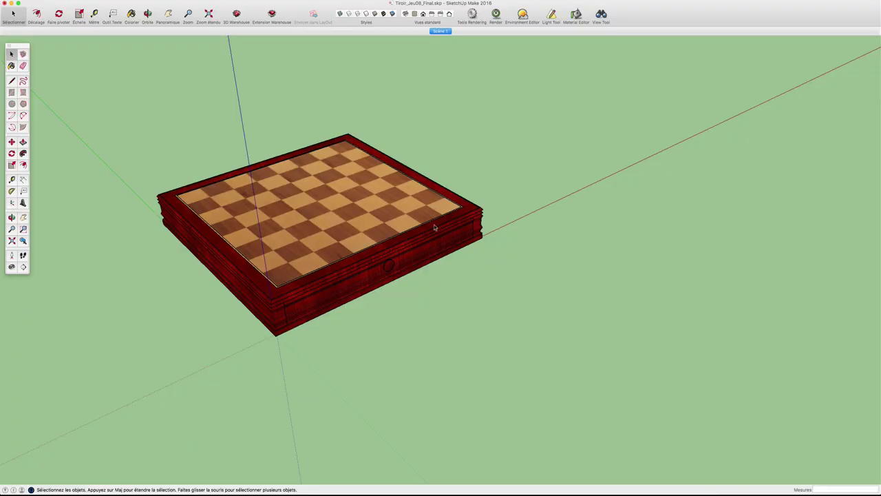
# Slide the drawer out of the chess box with the Move tool
pyautogui.moveTo(434, 227)
pyautogui.mouseDown(button='middle')
pyautogui.moveTo(413, 276)
pyautogui.moveTo(397, 257)
pyautogui.moveTo(412, 276)
pyautogui.mouseUp(button='middle')
pyautogui.scroll(3, 398, 274)
pyautogui.press('m')
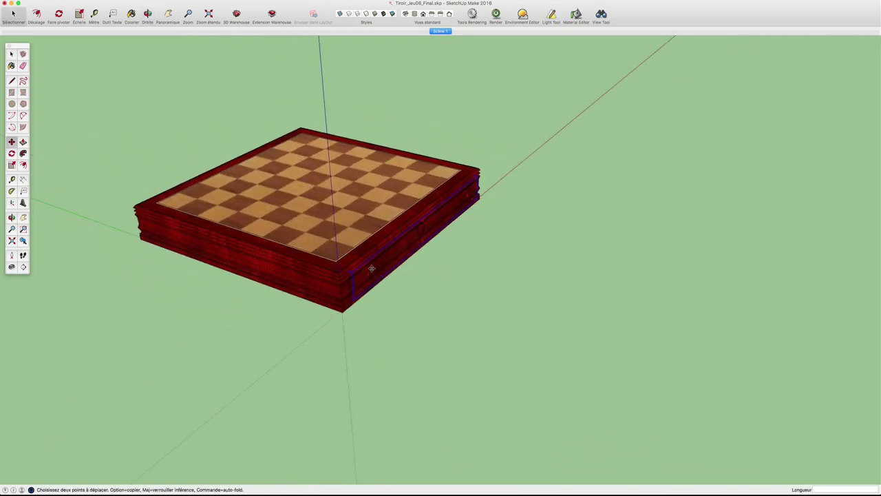
pyautogui.moveTo(372, 269); pyautogui.dragTo(486, 305)
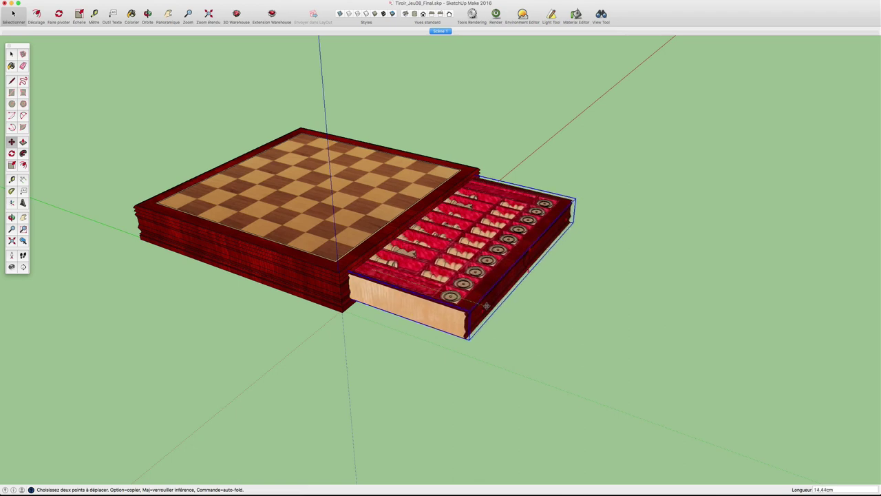
# Orbit and zoom to inspect the chess pieces in the open drawer's red compartments
pyautogui.moveTo(486, 305)
pyautogui.mouseDown(button='middle')
pyautogui.moveTo(523, 274)
pyautogui.moveTo(449, 270)
pyautogui.mouseUp(button='middle')
pyautogui.scroll(2, 455, 270)
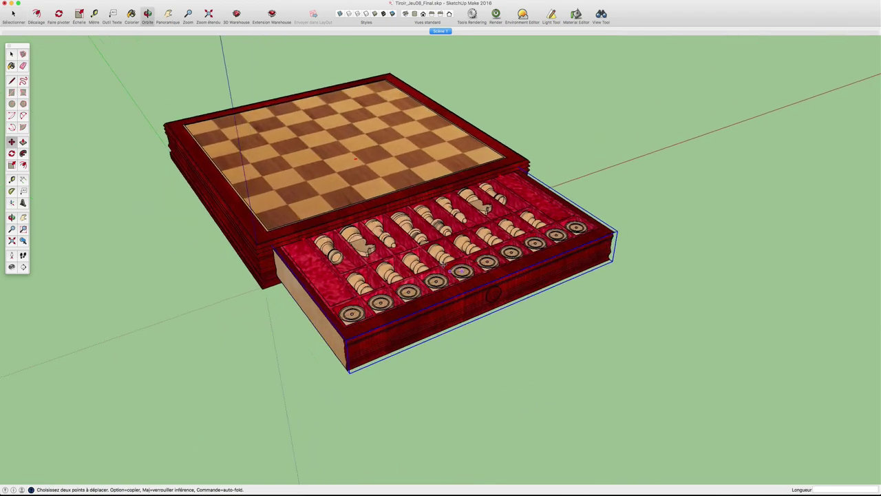
pyautogui.scroll(5, 461, 269)
pyautogui.moveTo(460, 270)
pyautogui.mouseDown(button='middle')
pyautogui.moveTo(405, 252)
pyautogui.moveTo(374, 265)
pyautogui.mouseUp(button='middle')
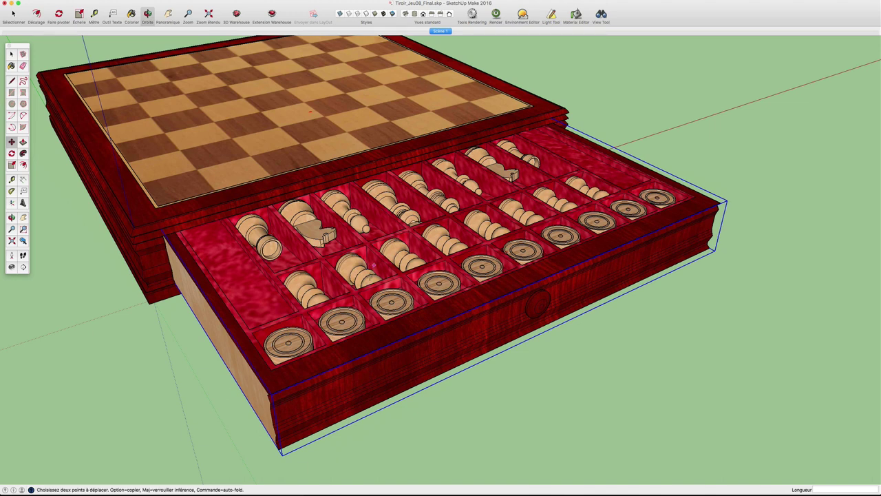
pyautogui.scroll(-2, 374, 265)
pyautogui.scroll(-1, 377, 255)
pyautogui.scroll(-2, 380, 242)
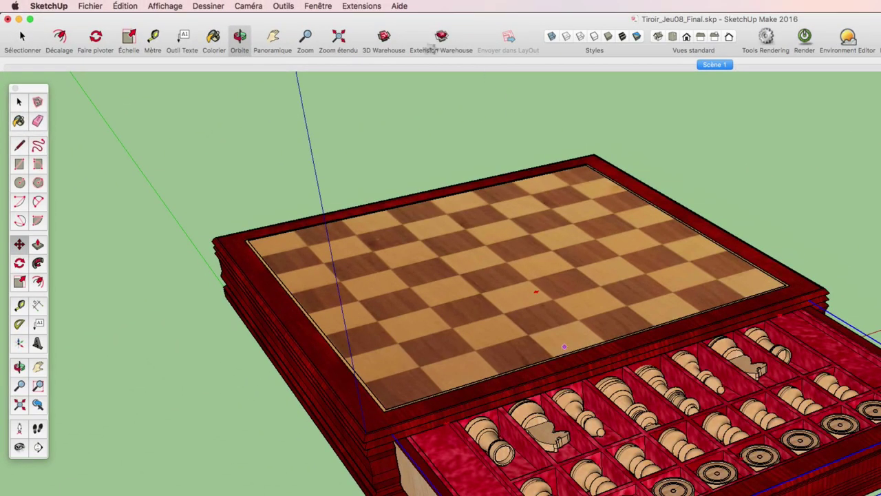
# Open the Calques (Layers) panel from the Fenêtre menu and set it aside
pyautogui.click(318, 7)
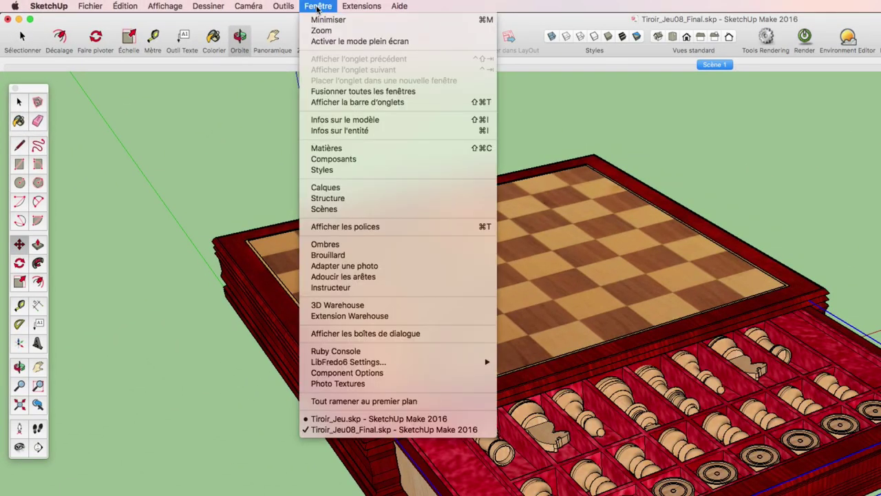
pyautogui.click(336, 189)
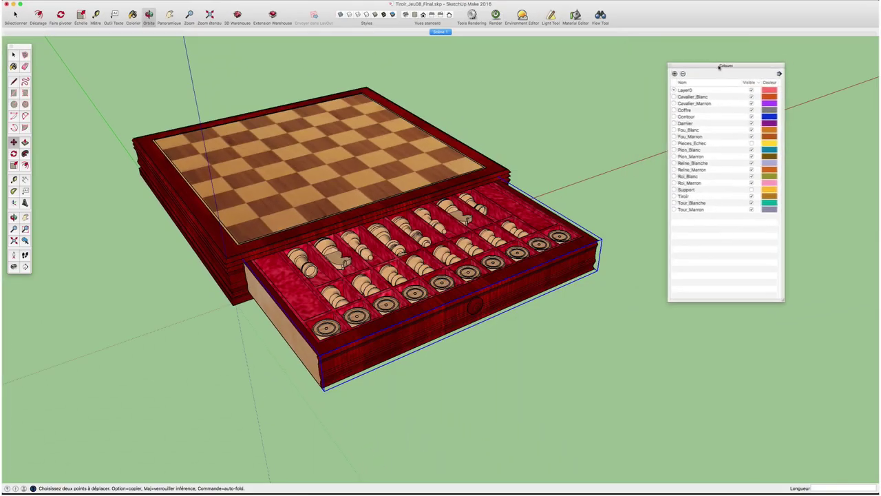
pyautogui.moveTo(719, 66); pyautogui.dragTo(733, 65)
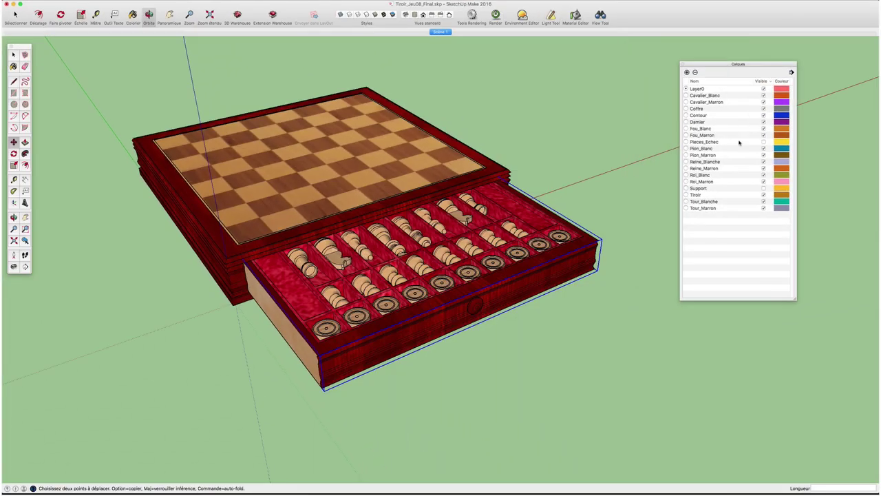
# Toggle the Tiroir and Pieces_Echec layers' visibility off and back on
pyautogui.click(764, 196)
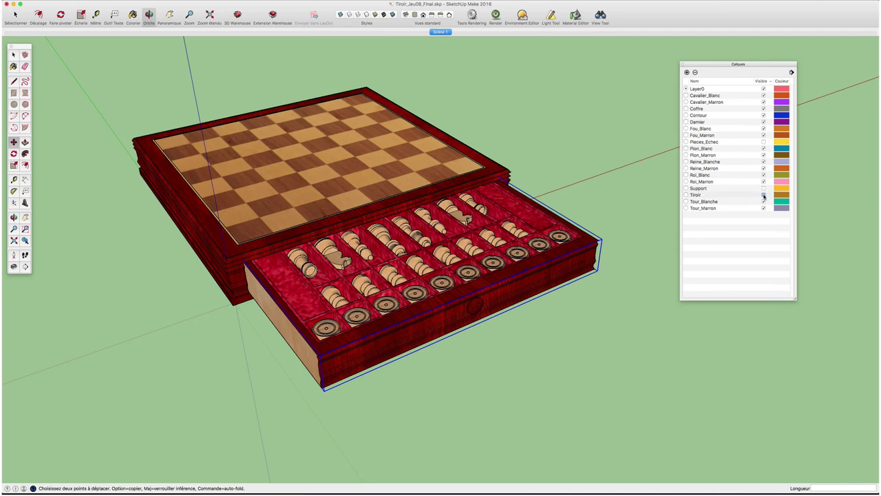
pyautogui.click(764, 196)
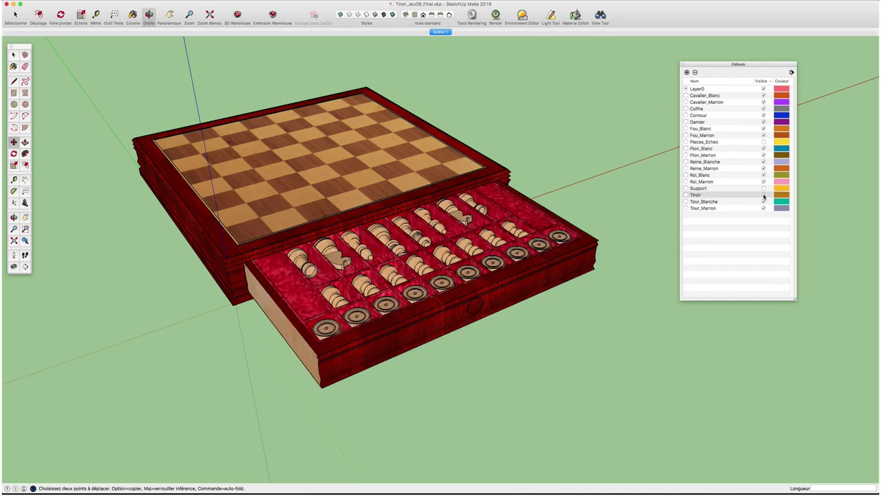
pyautogui.click(763, 142)
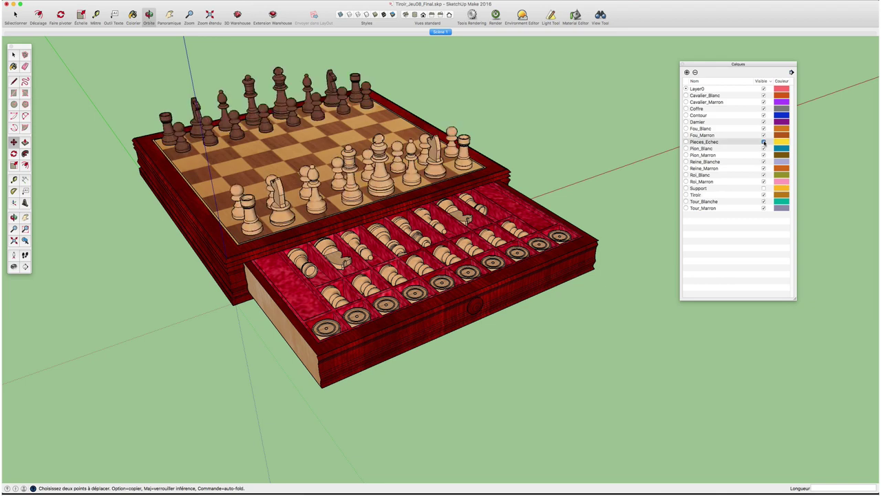
pyautogui.click(764, 142)
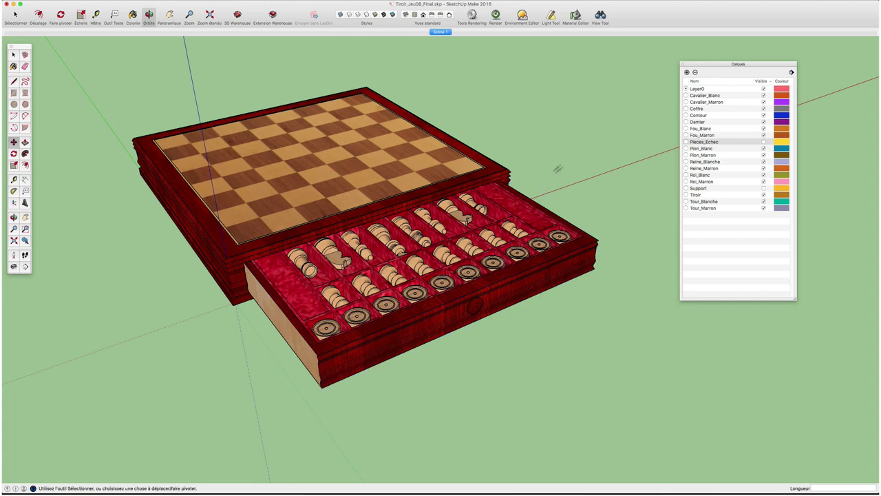
pyautogui.moveTo(571, 154); pyautogui.dragTo(575, 181, button='middle')
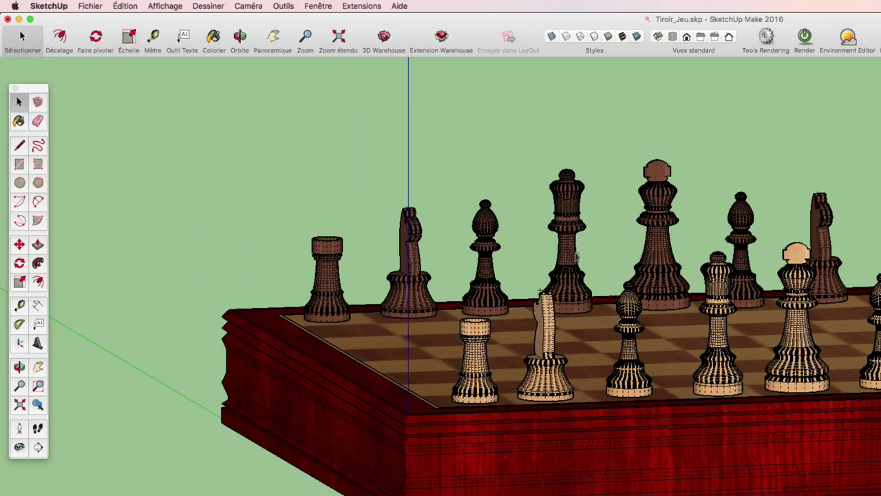
# Toggle Géométrie cachée (hidden geometry) display from the Affichage menu
pyautogui.click(174, 6)
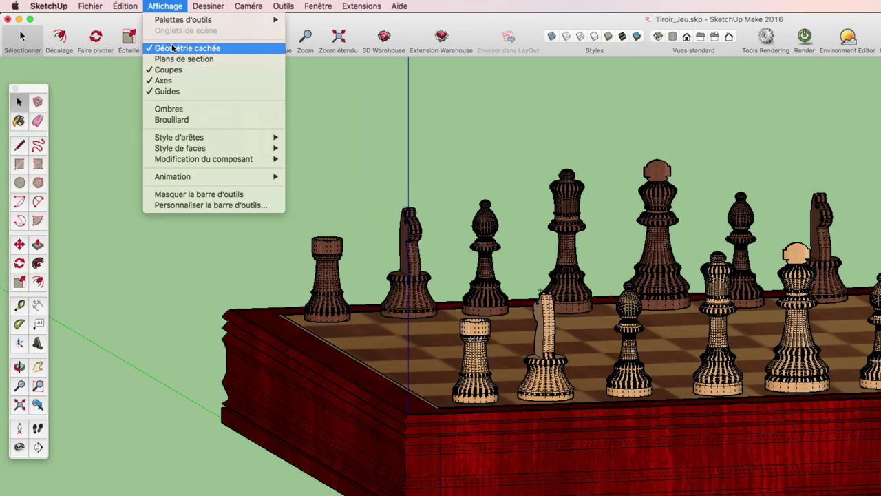
pyautogui.click(174, 48)
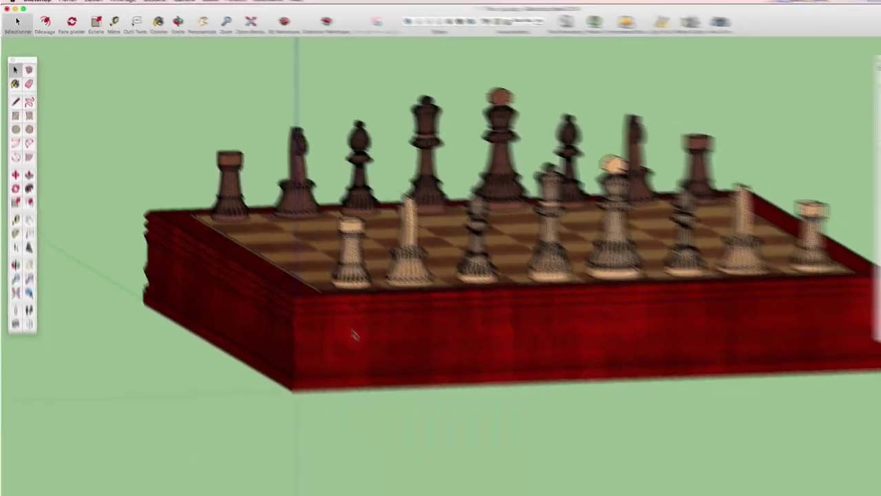
pyautogui.scroll(3, 295, 269)
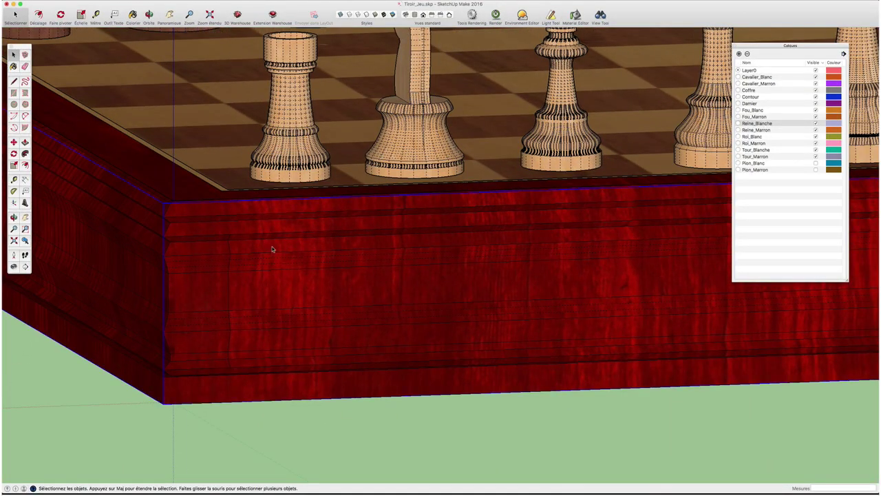
pyautogui.scroll(-3, 241, 249)
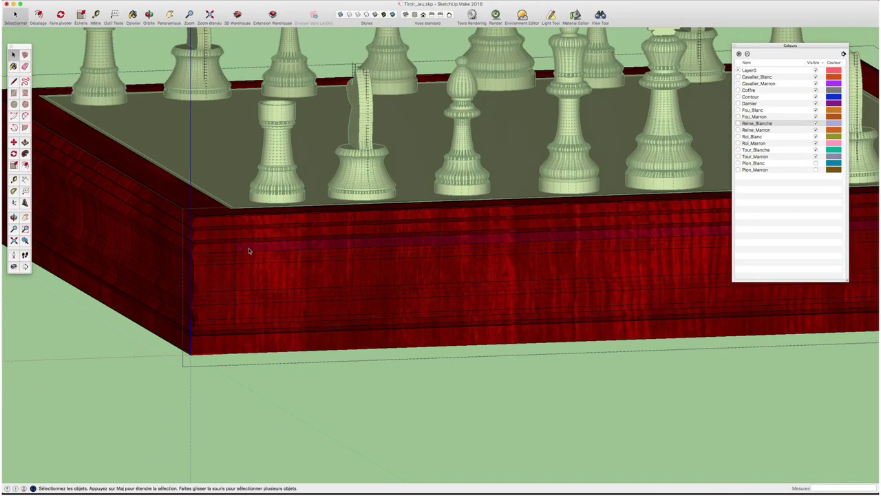
pyautogui.scroll(-2, 249, 250)
pyautogui.scroll(3, 248, 251)
pyautogui.scroll(2, 246, 249)
pyautogui.scroll(-1, 241, 268)
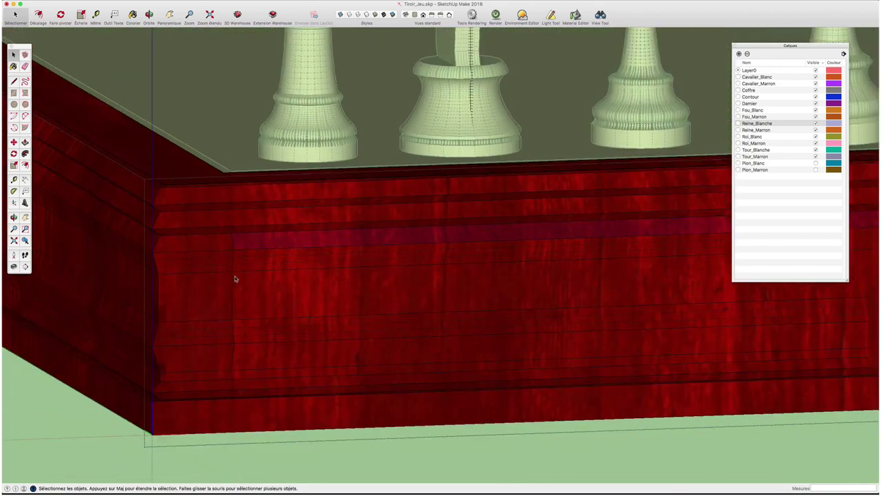
pyautogui.scroll(2, 240, 278)
# Measure 1,50cm across the box's red front face with the Tape Measure
pyautogui.press('t')
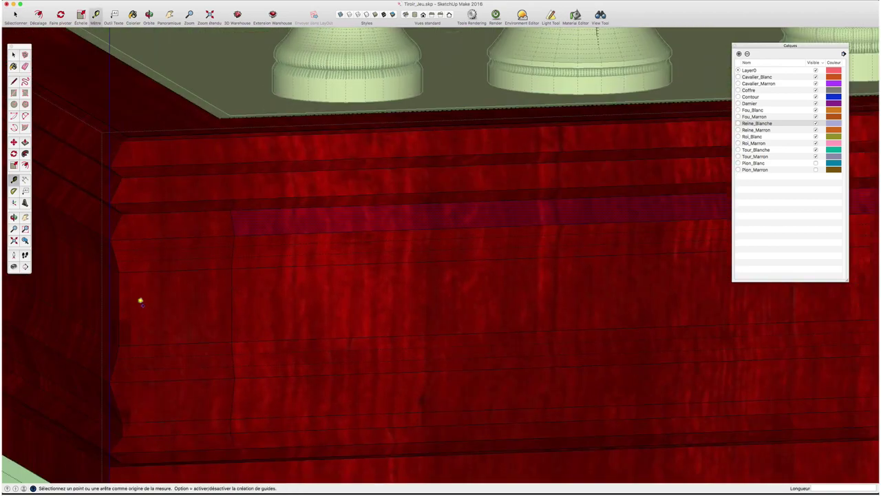
pyautogui.click(118, 309)
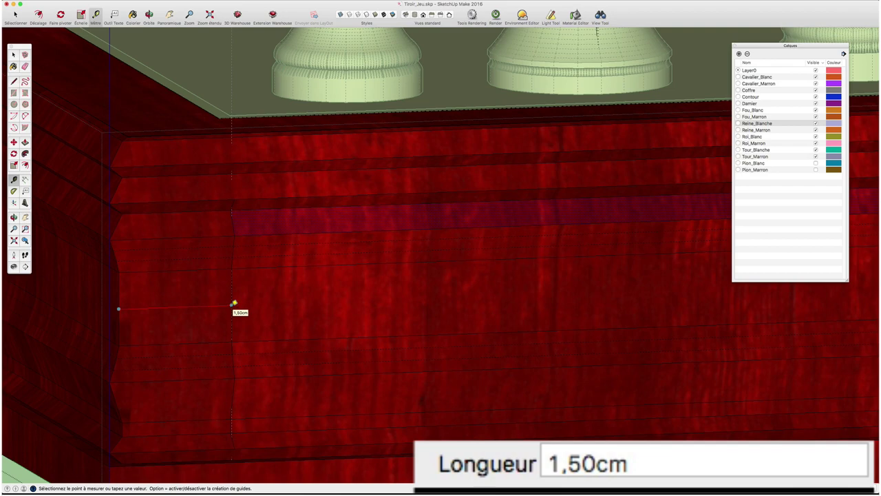
pyautogui.scroll(-3, 232, 301)
pyautogui.press('space')
pyautogui.scroll(-2, 235, 300)
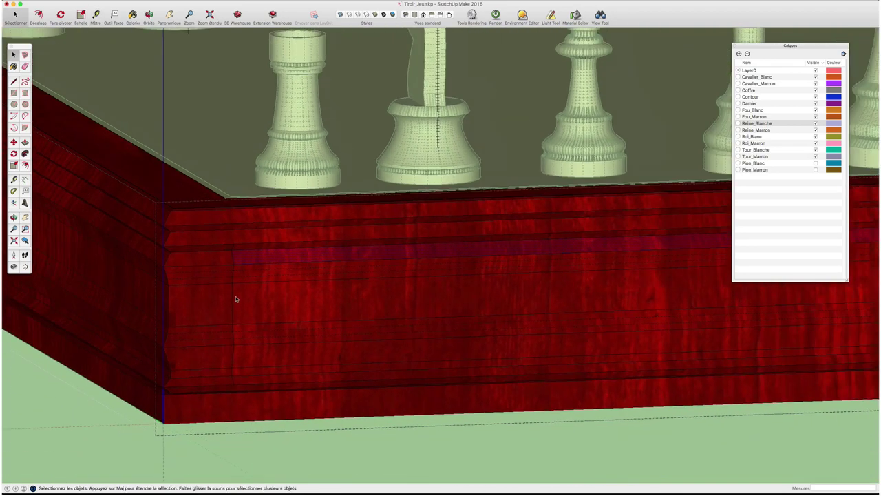
pyautogui.scroll(-3, 248, 288)
pyautogui.scroll(3, 175, 294)
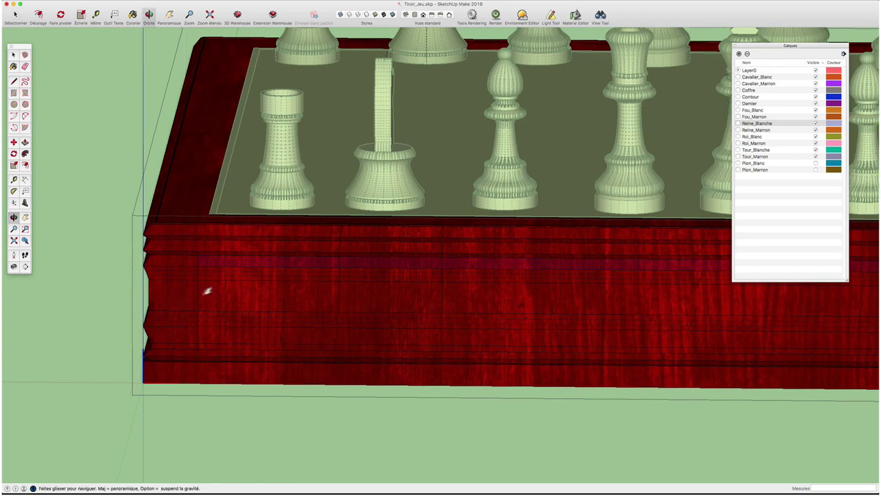
pyautogui.scroll(2, 196, 276)
pyautogui.scroll(2, 193, 267)
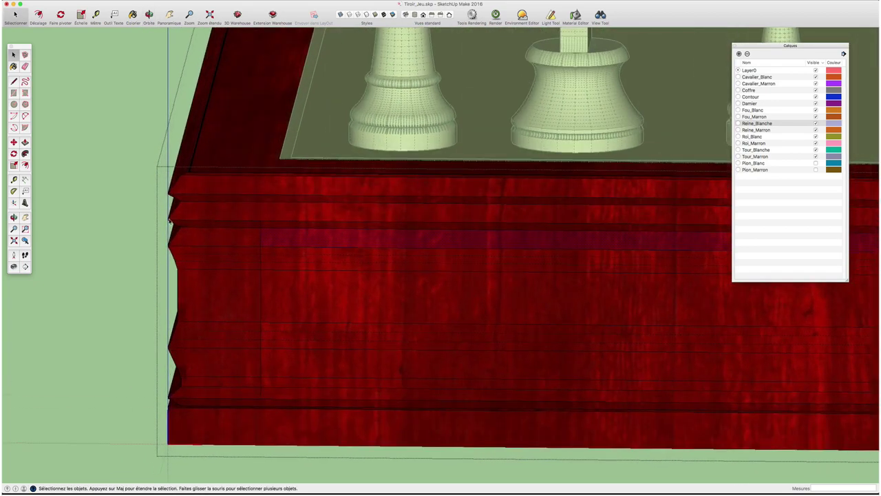
# Erase the short vertical edge on the box's red front face
pyautogui.moveTo(269, 403)
pyautogui.mouseDown(button='middle')
pyautogui.moveTo(346, 372)
pyautogui.moveTo(400, 369)
pyautogui.moveTo(358, 310)
pyautogui.mouseUp(button='middle')
pyautogui.scroll(2, 387, 368)
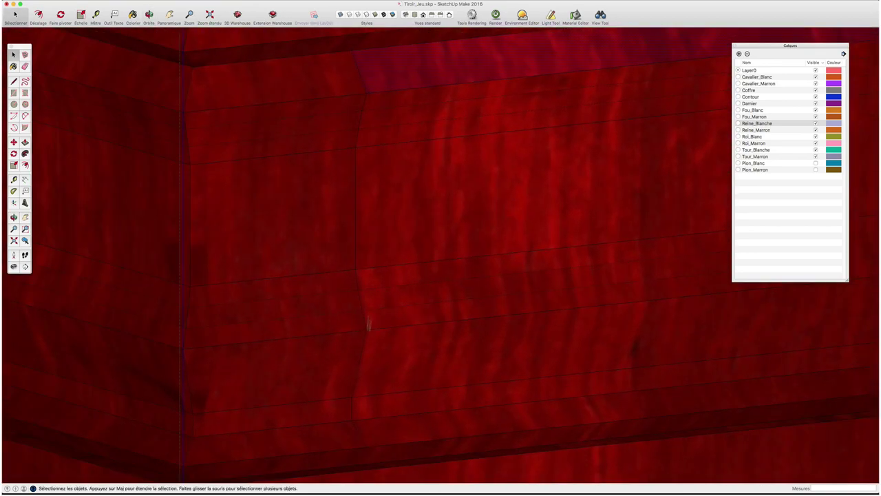
pyautogui.press('e')
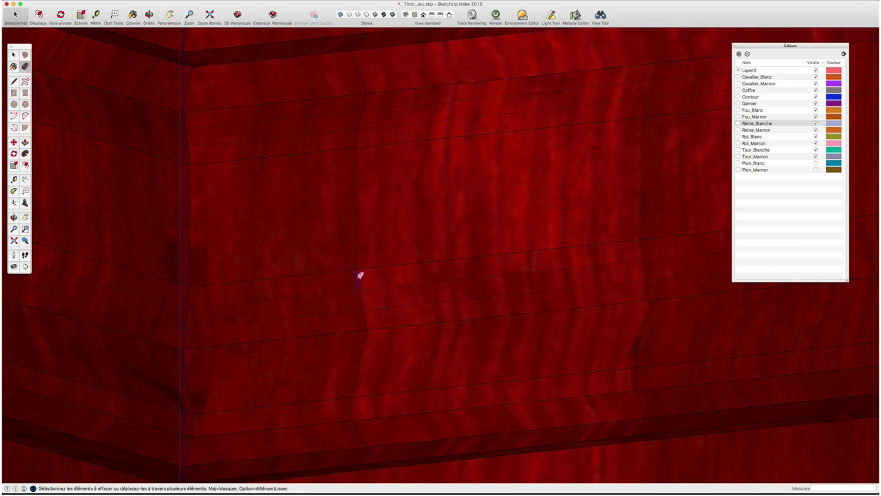
pyautogui.click(360, 276)
# Draw a new line segment down the front face in its place
pyautogui.press('l')
pyautogui.click(355, 269)
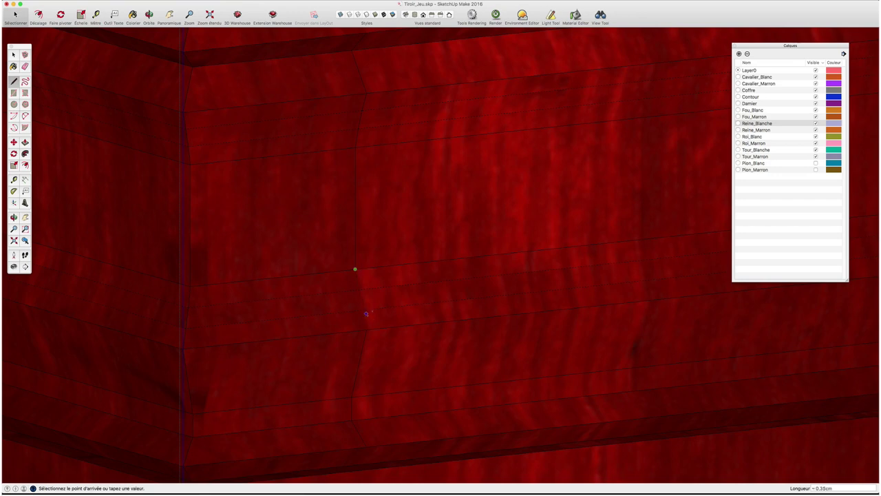
pyautogui.click(366, 329)
pyautogui.scroll(2, 376, 307)
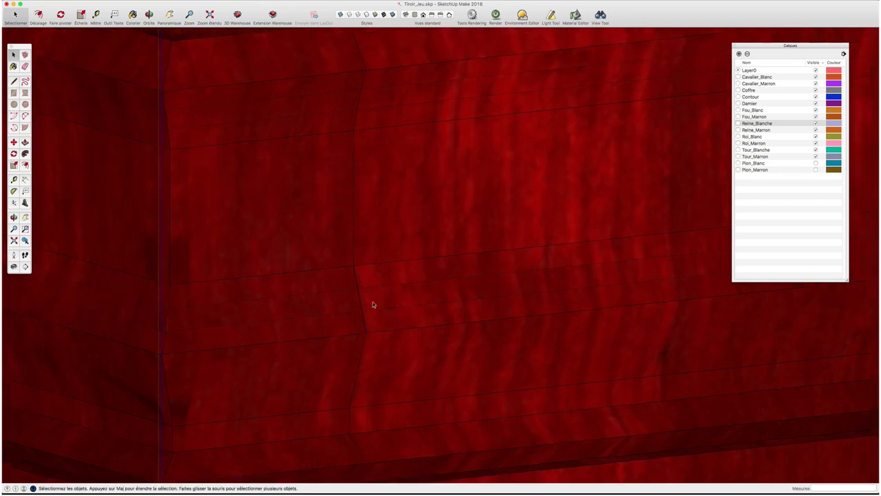
pyautogui.scroll(2, 372, 303)
pyautogui.press('space')
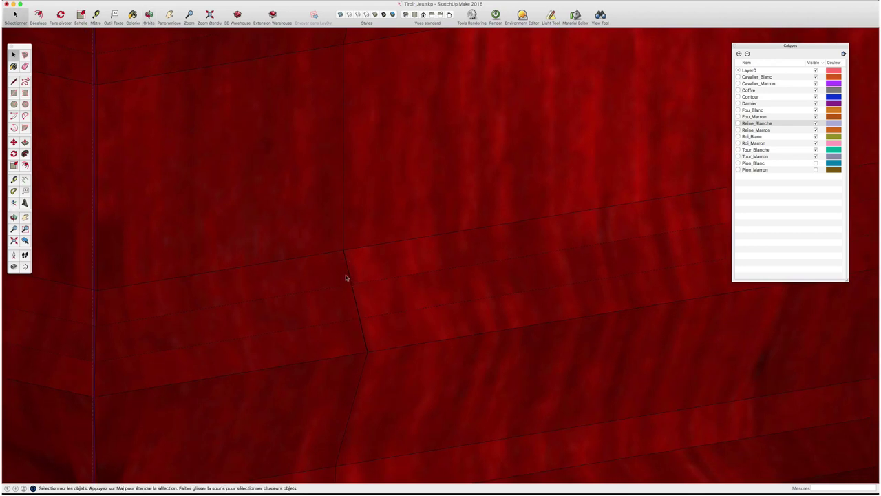
pyautogui.click(169, 7)
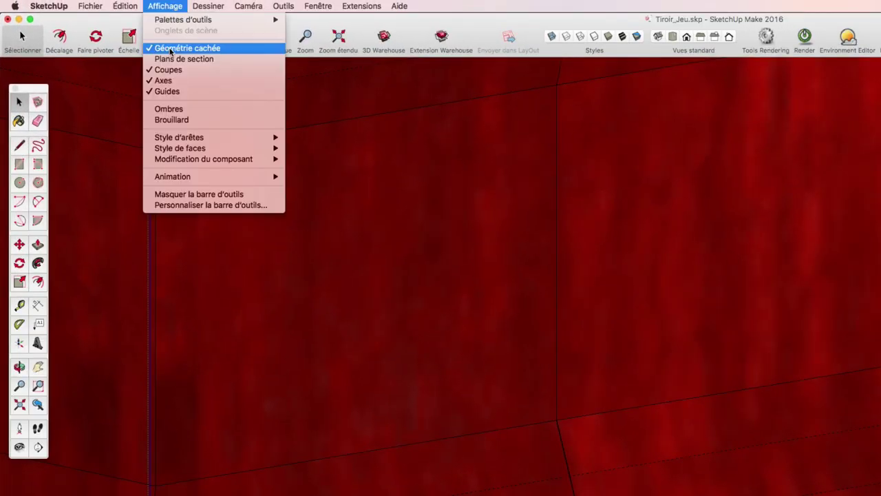
pyautogui.click(555, 421)
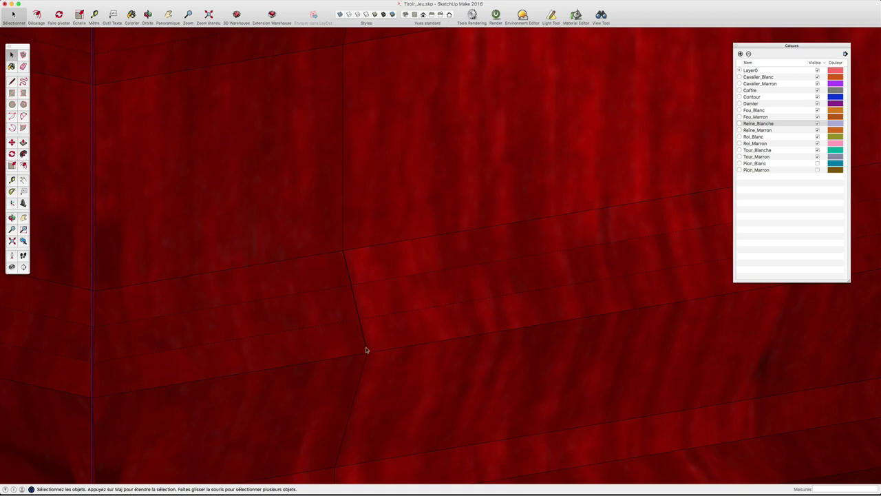
pyautogui.moveTo(359, 303); pyautogui.dragTo(354, 303, button='middle')
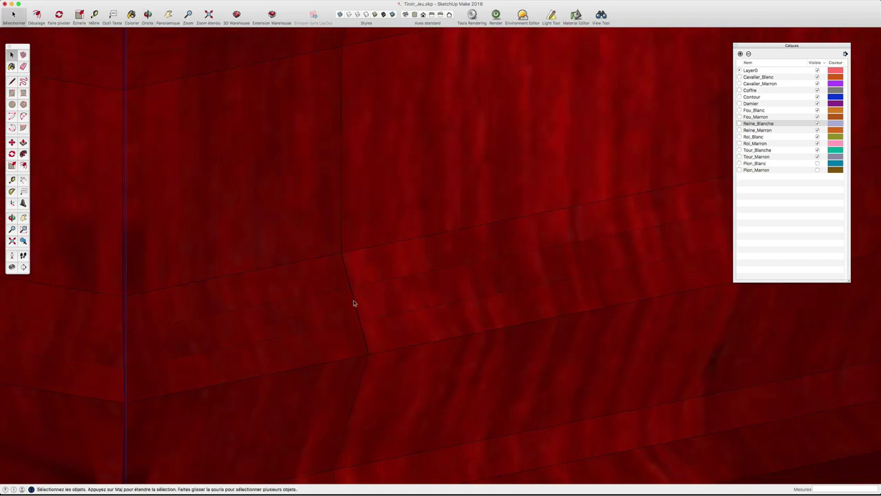
pyautogui.moveTo(407, 287); pyautogui.dragTo(305, 295, button='middle')
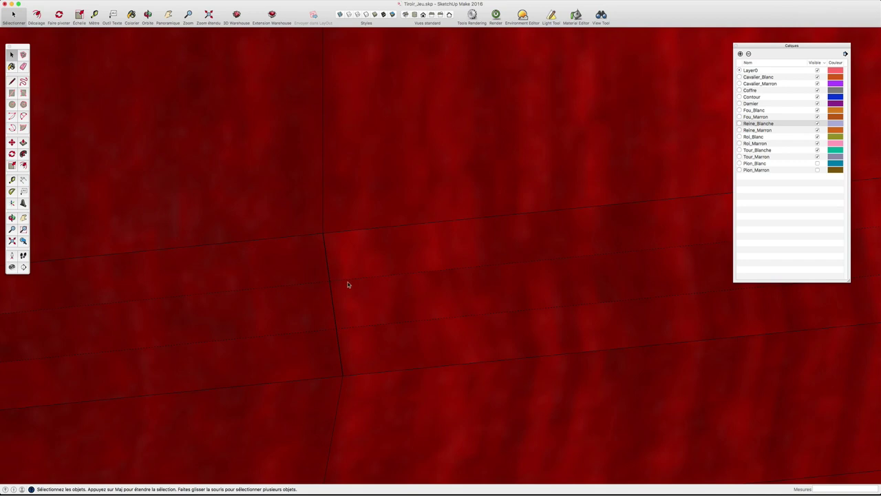
pyautogui.moveTo(374, 274)
pyautogui.mouseDown(button='middle')
pyautogui.moveTo(327, 286)
pyautogui.moveTo(344, 268)
pyautogui.moveTo(316, 283)
pyautogui.mouseUp(button='middle')
# Erase the stray edge on the red face and redraw line segments between its edge points
pyautogui.press('e')
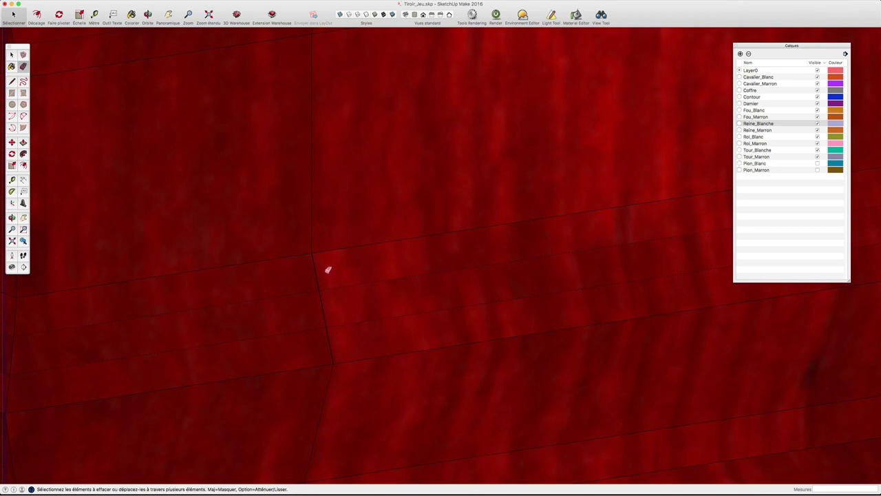
pyautogui.moveTo(324, 271); pyautogui.dragTo(335, 279)
pyautogui.press('l')
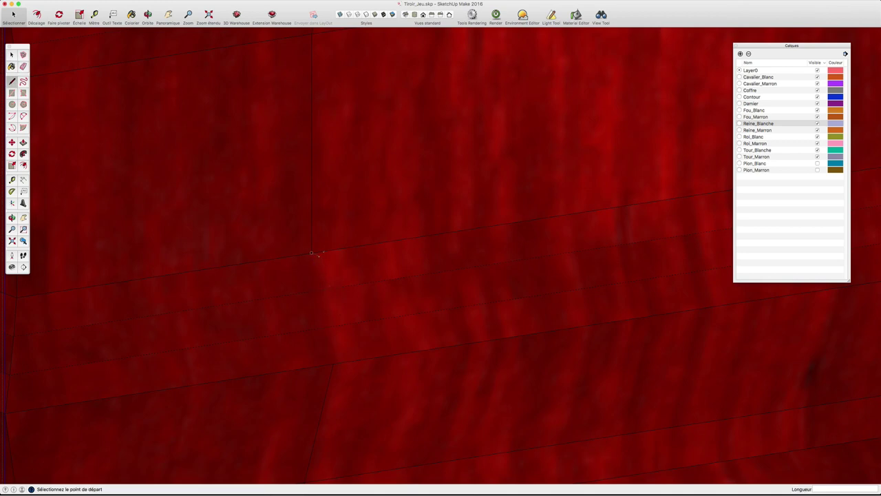
pyautogui.click(311, 252)
pyautogui.click(317, 289)
pyautogui.click(317, 290)
pyautogui.click(324, 326)
pyautogui.click(334, 355)
pyautogui.click(317, 290)
# Start a Tape Measure from the box front's right edge
pyautogui.moveTo(392, 288)
pyautogui.mouseDown(button='middle')
pyautogui.moveTo(413, 275)
pyautogui.moveTo(287, 279)
pyautogui.moveTo(409, 301)
pyautogui.moveTo(390, 303)
pyautogui.moveTo(376, 245)
pyautogui.moveTo(355, 359)
pyautogui.moveTo(337, 265)
pyautogui.moveTo(347, 267)
pyautogui.moveTo(326, 260)
pyautogui.moveTo(385, 259)
pyautogui.mouseUp(button='middle')
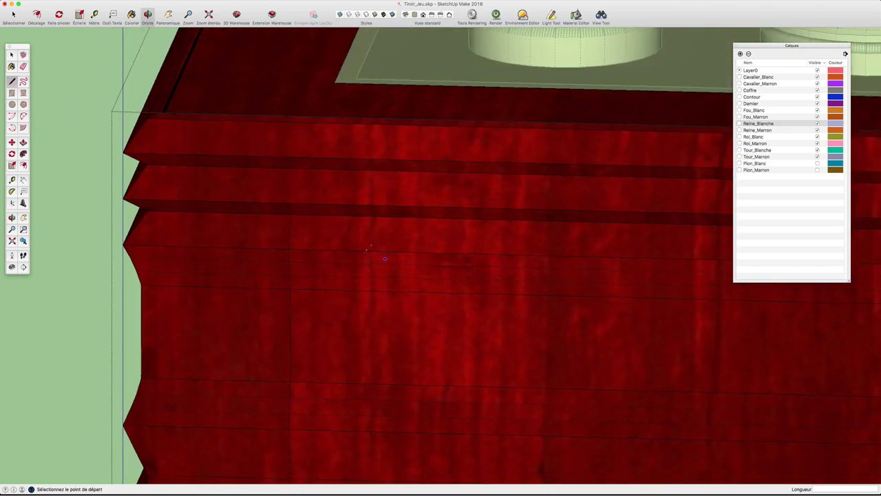
pyautogui.scroll(-5, 385, 258)
pyautogui.scroll(-3, 379, 260)
pyautogui.moveTo(571, 296)
pyautogui.mouseDown(button='middle')
pyautogui.moveTo(543, 259)
pyautogui.moveTo(465, 297)
pyautogui.moveTo(500, 284)
pyautogui.mouseUp(button='middle')
pyautogui.scroll(3, 465, 297)
pyautogui.scroll(3, 475, 283)
pyautogui.scroll(-4, 476, 283)
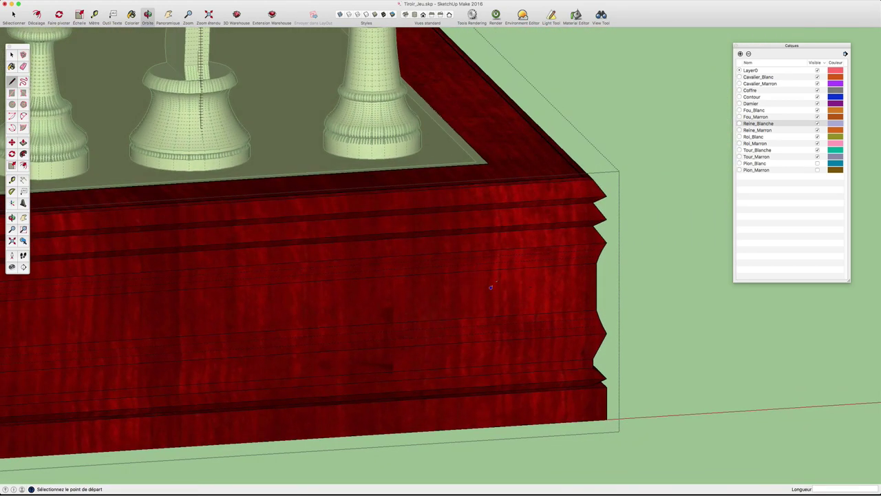
pyautogui.press('t')
pyautogui.click(597, 284)
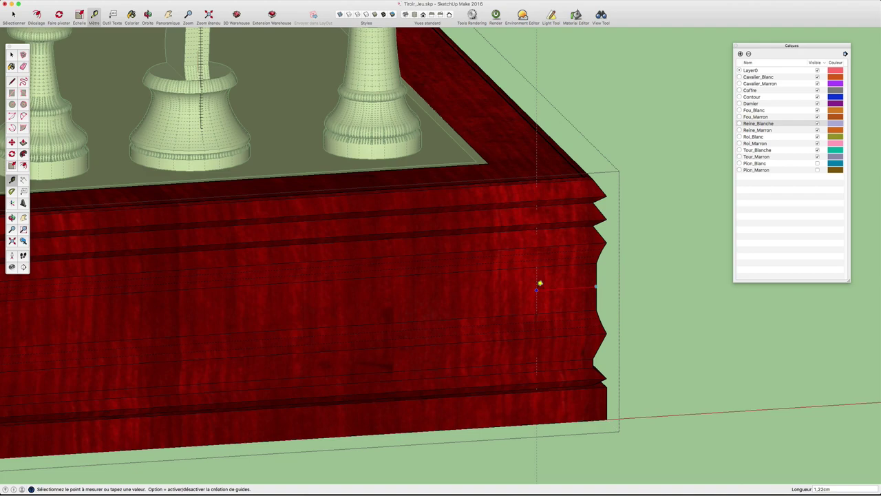
# Set the guide offset to 1,5 cm from the front's edge
pyautogui.click(540, 285)
pyautogui.write('1.5')
pyautogui.press('Return')
pyautogui.scroll(-5, 515, 298)
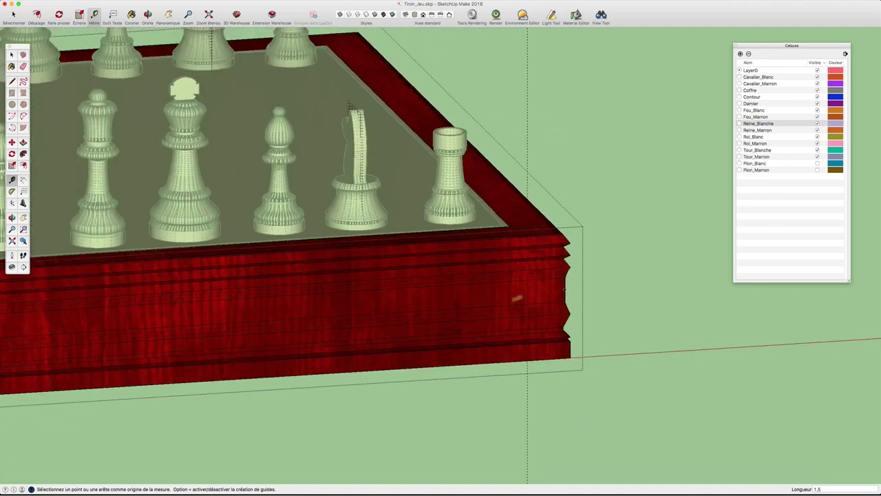
pyautogui.scroll(3, 232, 321)
pyautogui.scroll(3, 284, 288)
pyautogui.scroll(3, 284, 288)
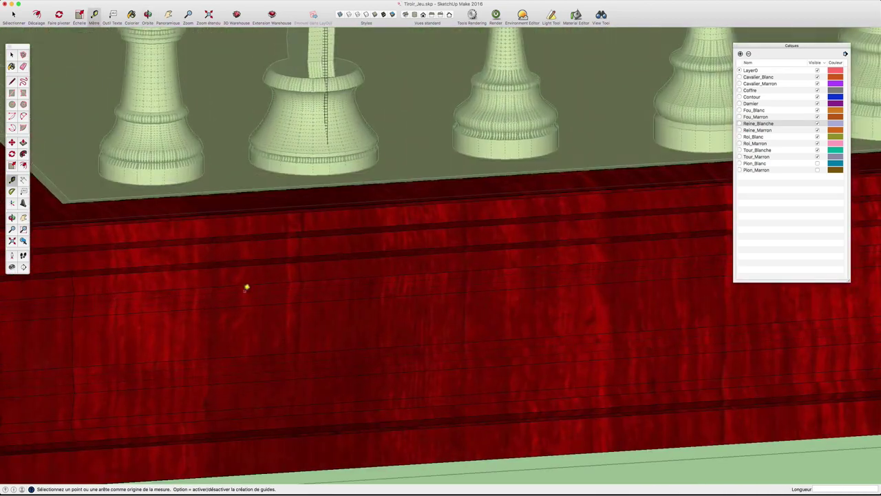
pyautogui.scroll(2, 255, 301)
pyautogui.scroll(2, 333, 289)
pyautogui.scroll(2, 305, 248)
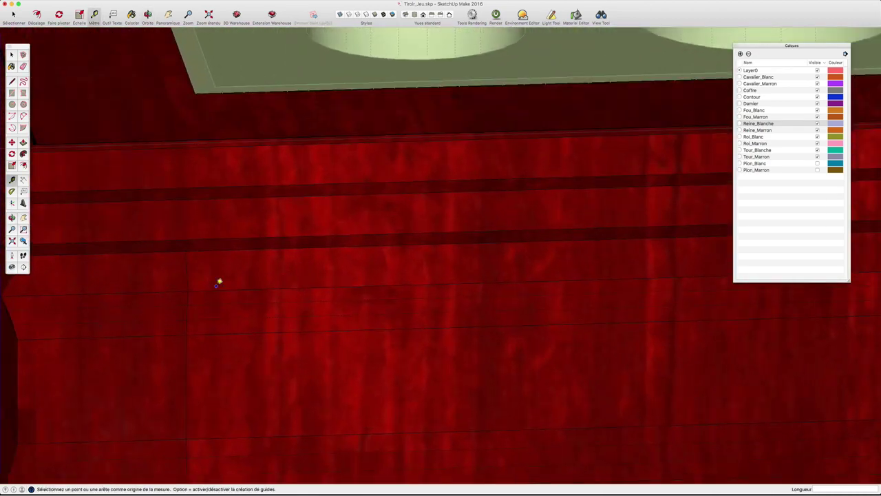
# Select the vertical edge below the dark strip and its lower part
pyautogui.press('space')
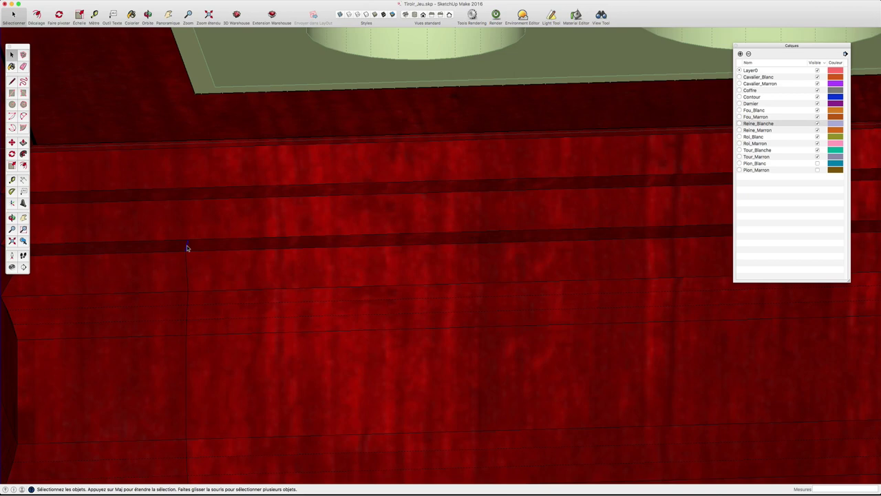
pyautogui.click(188, 263)
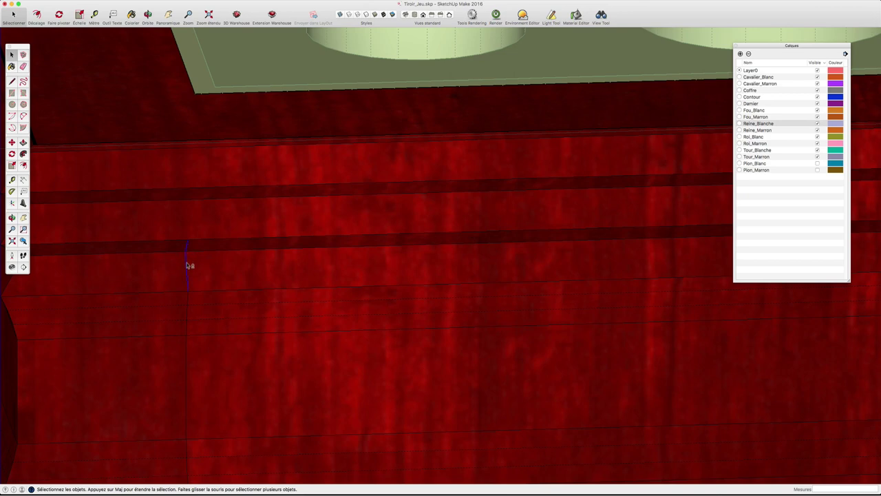
pyautogui.keyDown('shift'); pyautogui.click(188, 314); pyautogui.keyUp('shift')
pyautogui.scroll(-2, 187, 345)
pyautogui.scroll(-2, 237, 370)
pyautogui.scroll(3, 305, 199)
pyautogui.scroll(3, 276, 246)
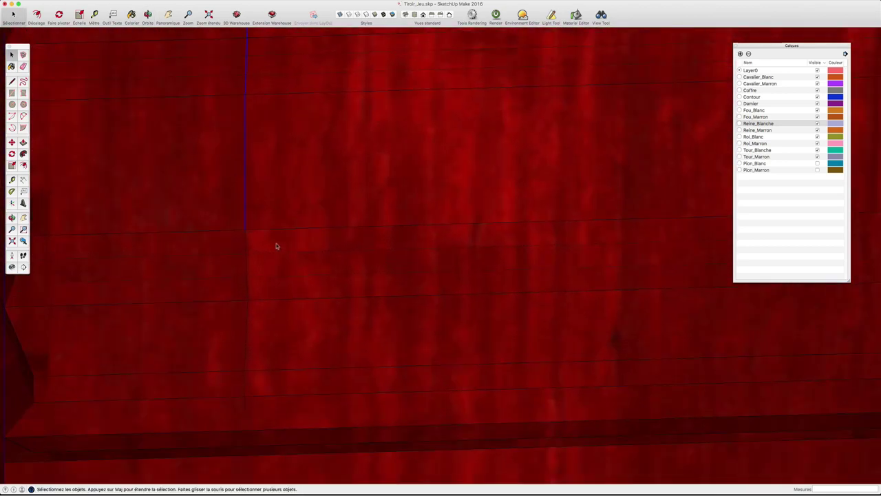
pyautogui.scroll(-1, 261, 244)
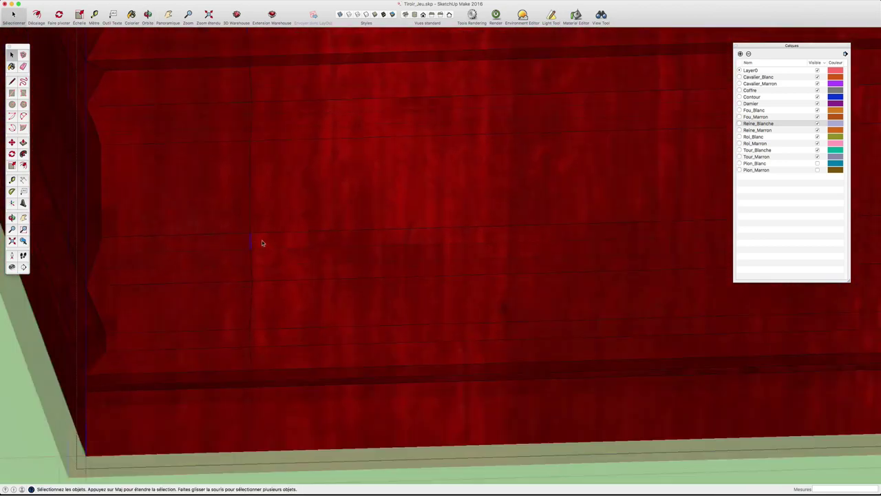
pyautogui.scroll(-1, 261, 243)
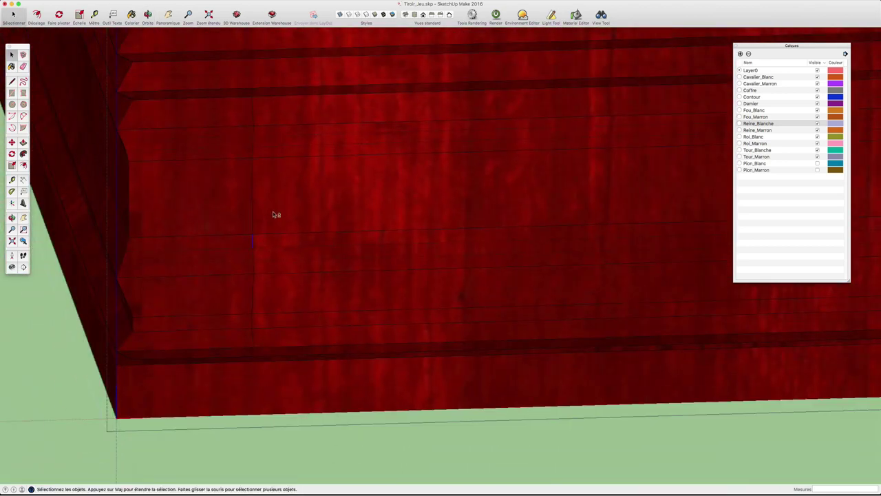
# Add the remaining upper and bottom segments of the vertical line to the selection
pyautogui.moveTo(273, 211)
pyautogui.mouseDown(button='middle')
pyautogui.moveTo(272, 315)
pyautogui.moveTo(255, 199)
pyautogui.moveTo(253, 213)
pyautogui.mouseUp(button='middle')
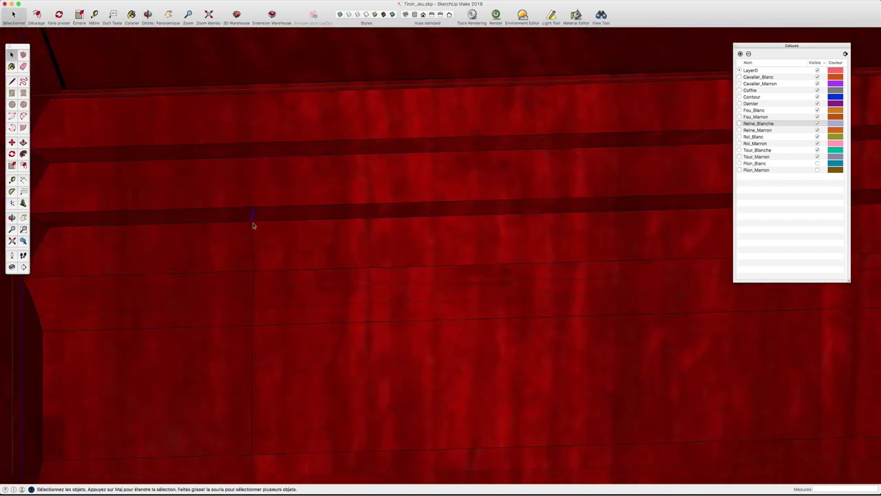
pyautogui.click(255, 248)
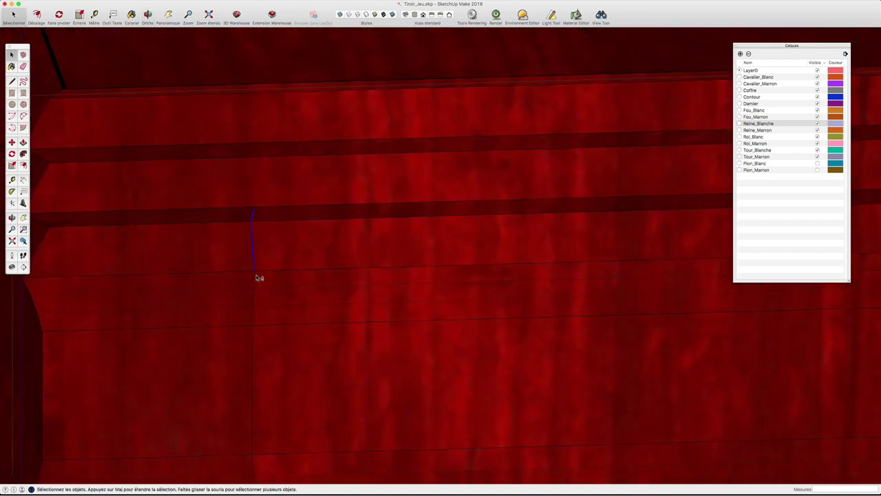
pyautogui.keyDown('shift'); pyautogui.click(254, 313); pyautogui.keyUp('shift')
pyautogui.moveTo(295, 440)
pyautogui.mouseDown(button='middle')
pyautogui.moveTo(309, 275)
pyautogui.moveTo(290, 235)
pyautogui.mouseUp(button='middle')
pyautogui.keyDown('shift'); pyautogui.click(272, 226); pyautogui.keyUp('shift')
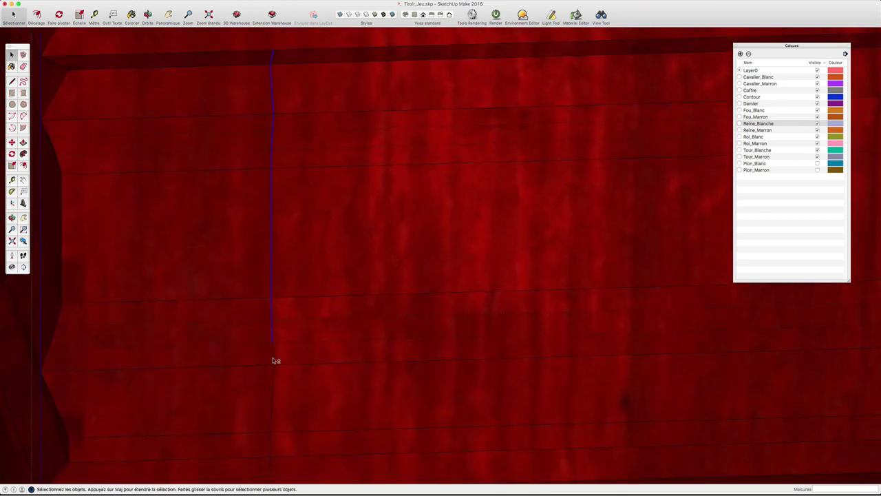
pyautogui.moveTo(299, 367)
pyautogui.mouseDown(button='middle')
pyautogui.moveTo(346, 235)
pyautogui.moveTo(326, 254)
pyautogui.mouseUp(button='middle')
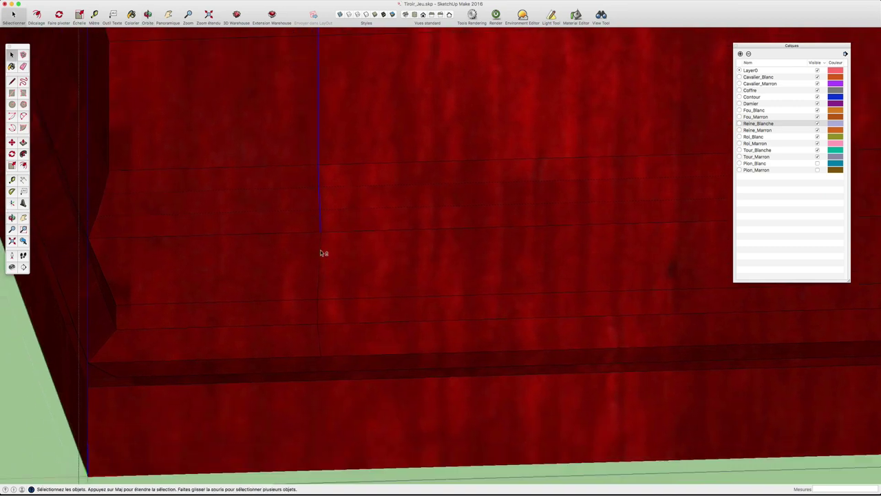
pyautogui.keyDown('shift'); pyautogui.click(319, 251); pyautogui.keyUp('shift')
# Group the selected vertical line with Créer un groupe
pyautogui.moveTo(319, 339)
pyautogui.mouseDown(button='middle')
pyautogui.moveTo(338, 290)
pyautogui.moveTo(329, 264)
pyautogui.mouseUp(button='middle')
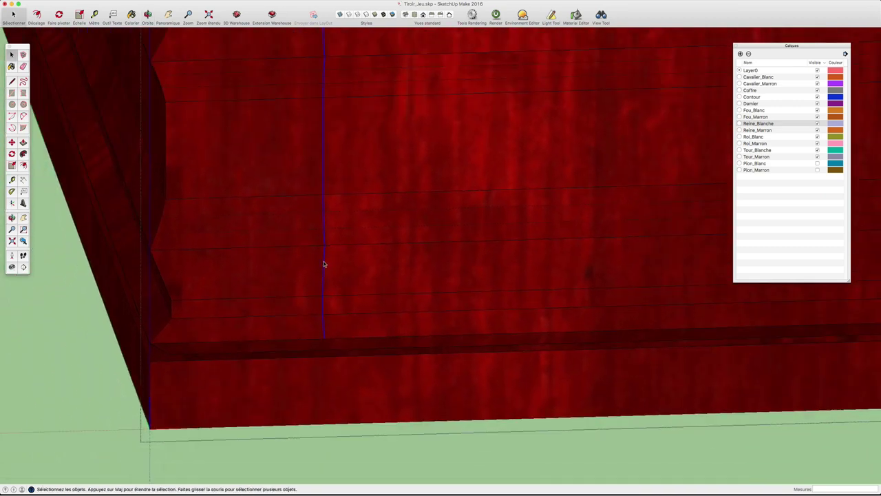
pyautogui.rightClick(324, 263)
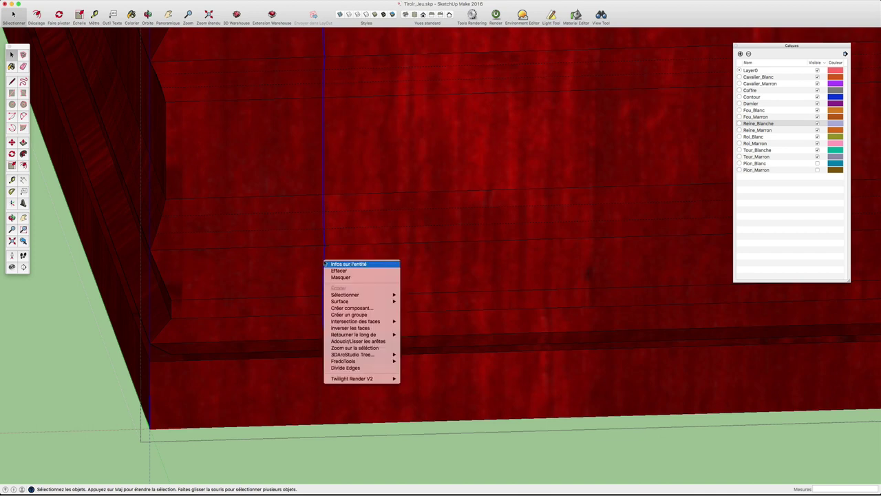
pyautogui.click(349, 314)
pyautogui.scroll(-3, 343, 272)
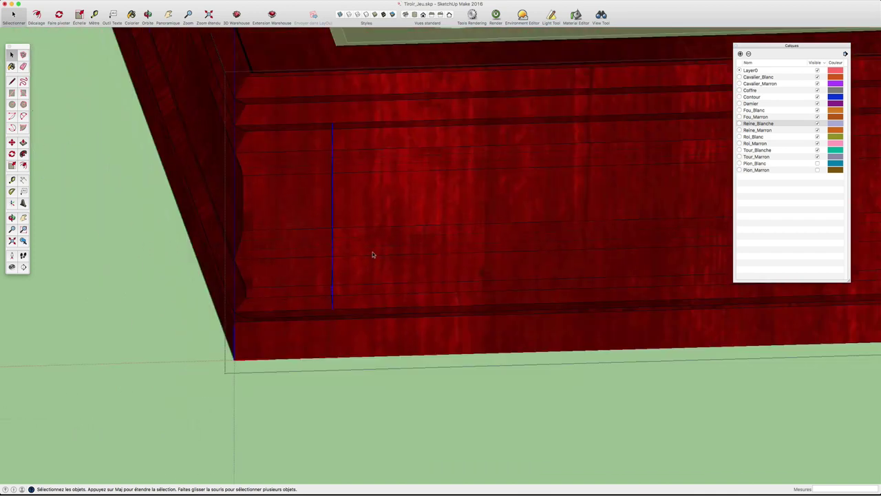
pyautogui.scroll(-2, 448, 254)
pyautogui.scroll(-2, 413, 275)
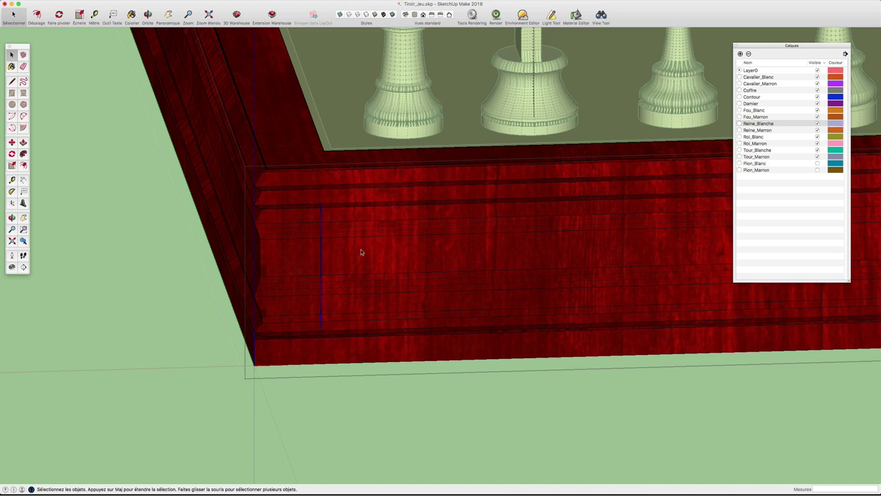
# Copy the grouped line to the right, near the drawer front's right end
pyautogui.press('m')
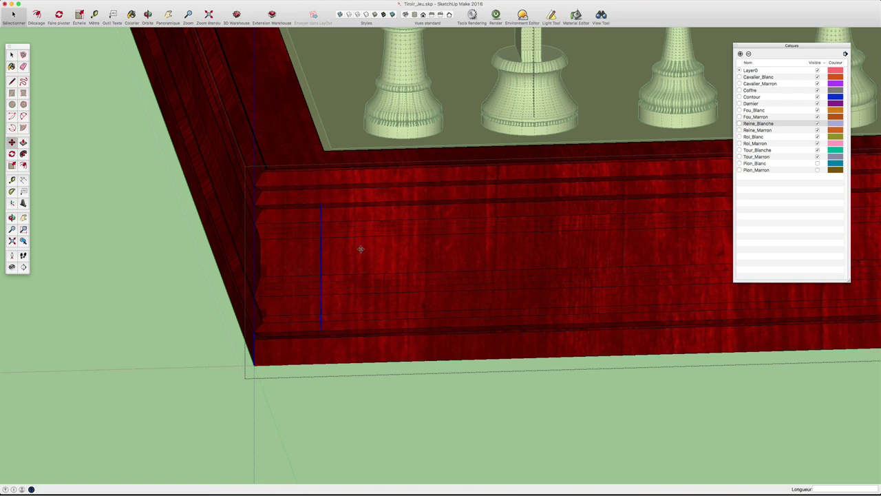
pyautogui.click(321, 249)
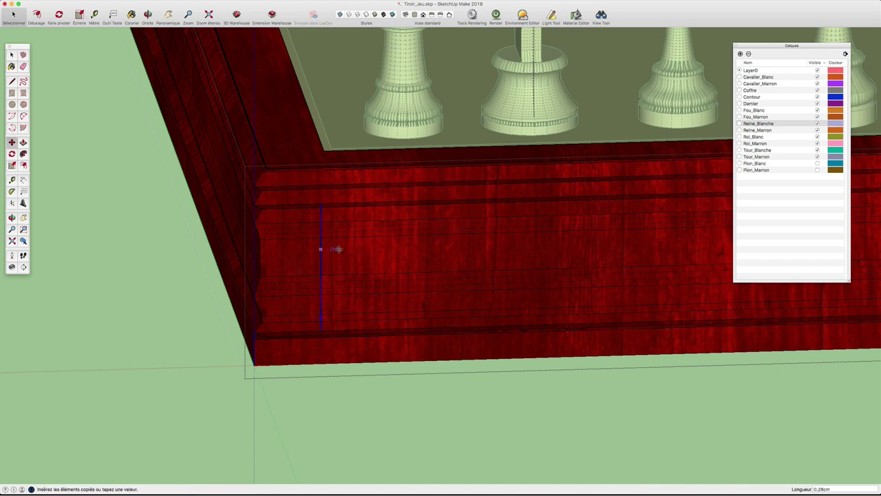
pyautogui.click(539, 244)
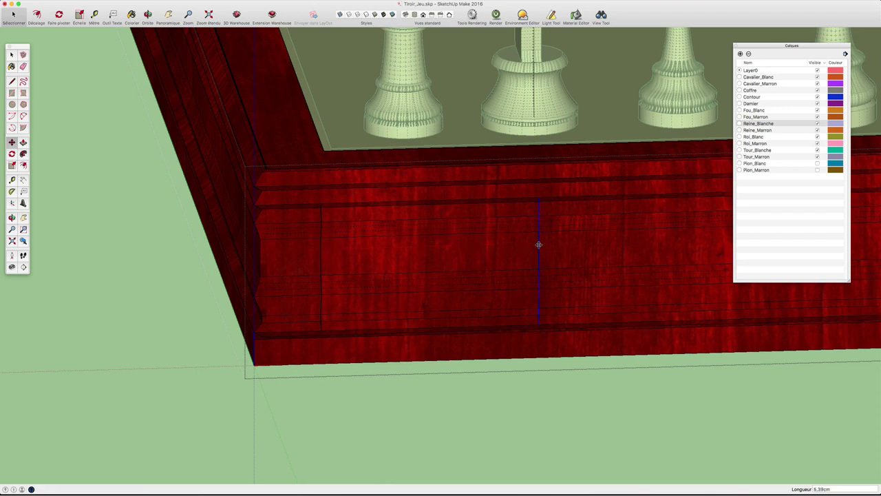
pyautogui.scroll(-3, 539, 245)
pyautogui.moveTo(541, 246); pyautogui.dragTo(262, 256, button='middle')
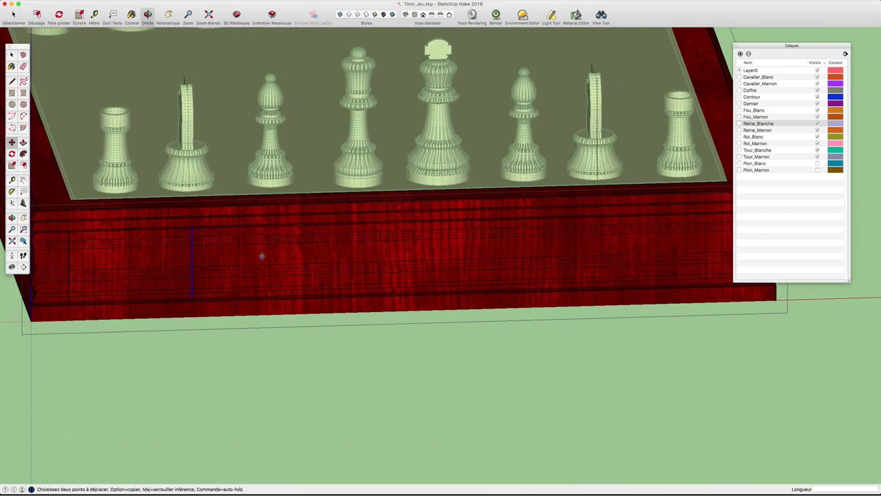
pyautogui.click(192, 256)
pyautogui.click(713, 239)
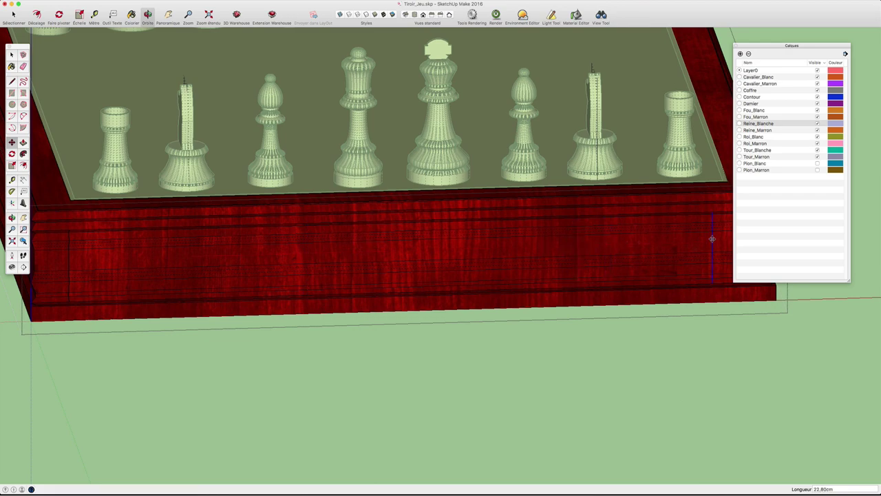
# Nudge the copied vertical line slightly left along the drawer front
pyautogui.moveTo(704, 238)
pyautogui.mouseDown(button='middle')
pyautogui.moveTo(380, 255)
pyautogui.moveTo(344, 246)
pyautogui.mouseUp(button='middle')
pyautogui.scroll(2, 393, 252)
pyautogui.scroll(3, 407, 246)
pyautogui.scroll(-2, 360, 250)
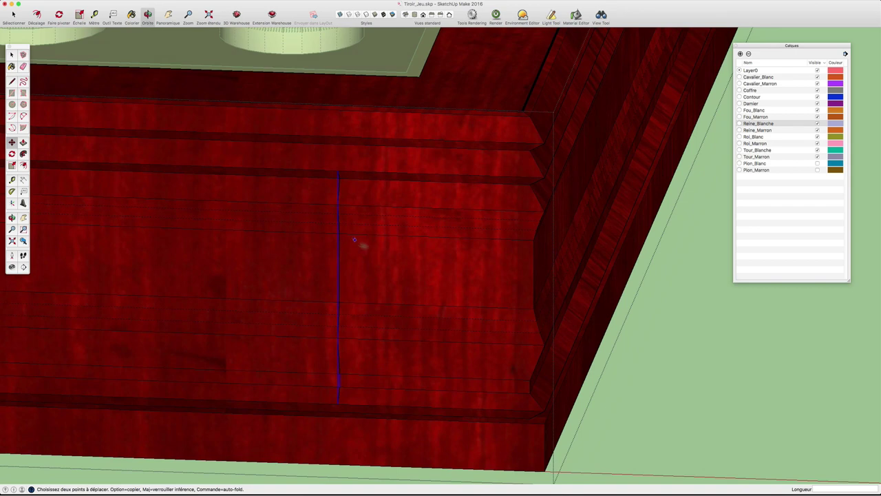
pyautogui.scroll(-2, 431, 269)
pyautogui.moveTo(431, 269)
pyautogui.mouseDown(button='middle')
pyautogui.moveTo(440, 271)
pyautogui.moveTo(433, 279)
pyautogui.moveTo(349, 206)
pyautogui.mouseUp(button='middle')
pyautogui.press('q')
pyautogui.press('m')
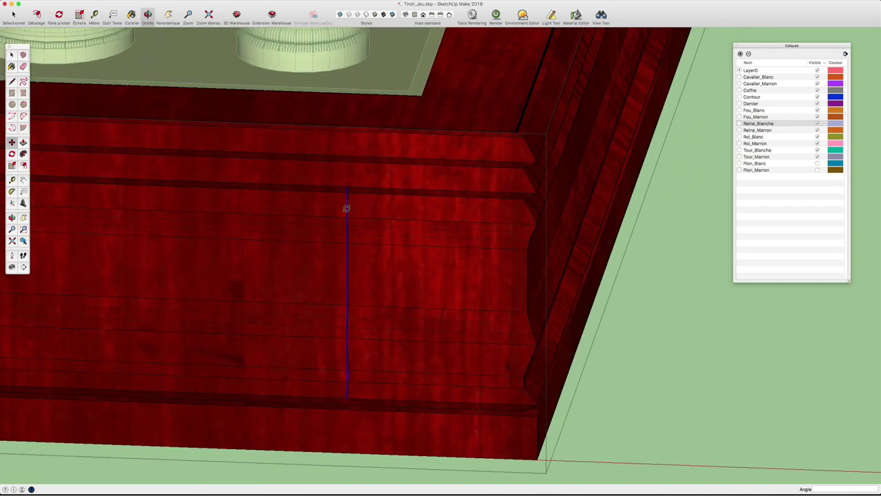
pyautogui.moveTo(346, 273); pyautogui.dragTo(298, 271)
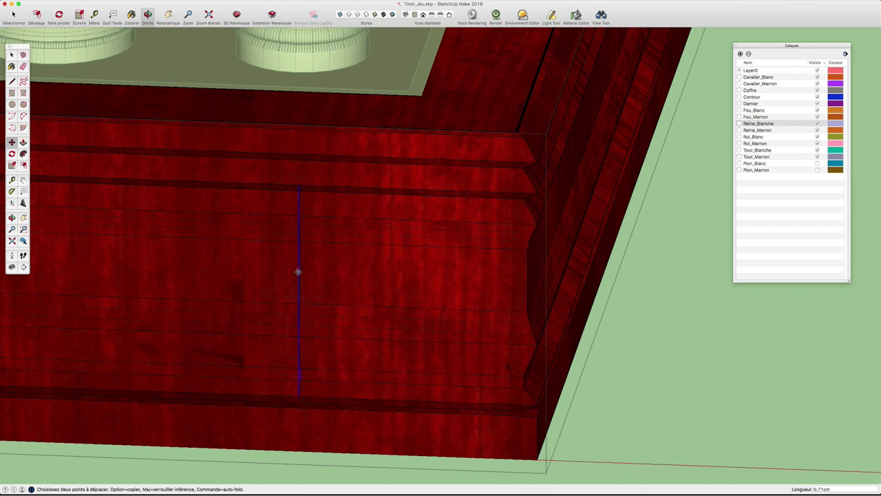
pyautogui.press('t')
pyautogui.press('space')
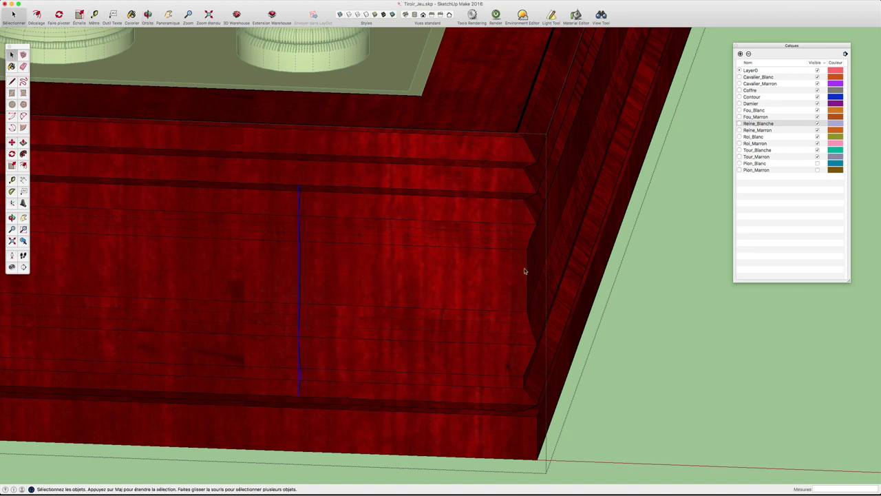
# Add a 1,5 cm guide in from the drawer front's right edge and move the line 1.78 cm right onto it
pyautogui.press('t')
pyautogui.click(527, 275)
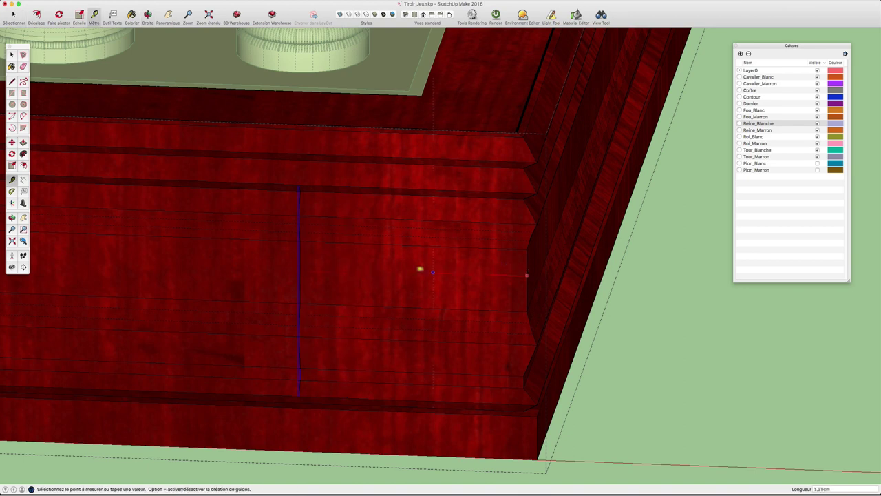
pyautogui.click(379, 268)
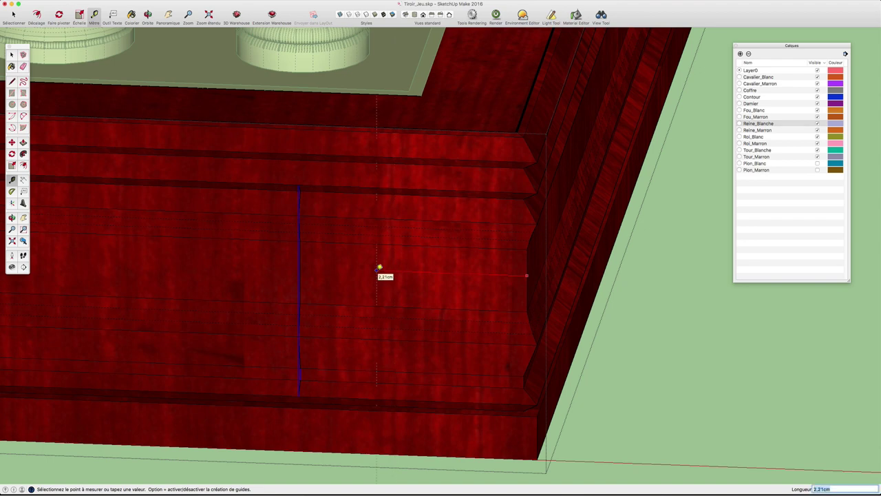
pyautogui.write('1,5')
pyautogui.press('Return')
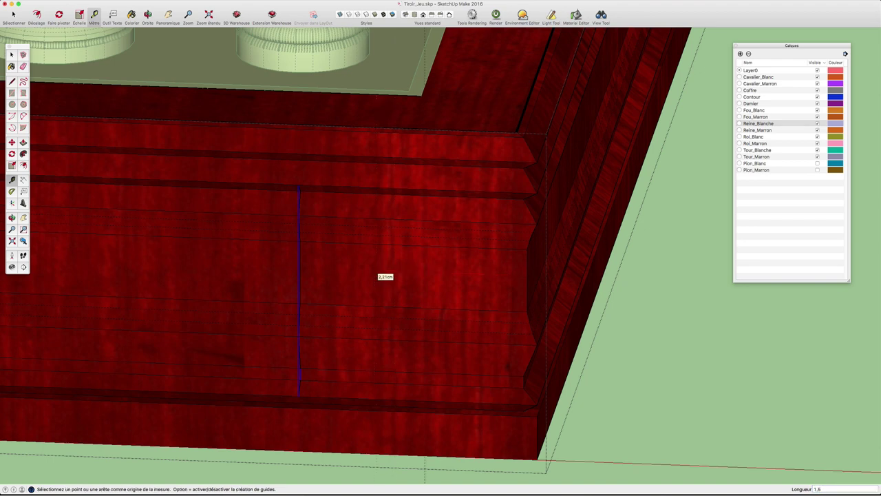
pyautogui.scroll(3, 386, 275)
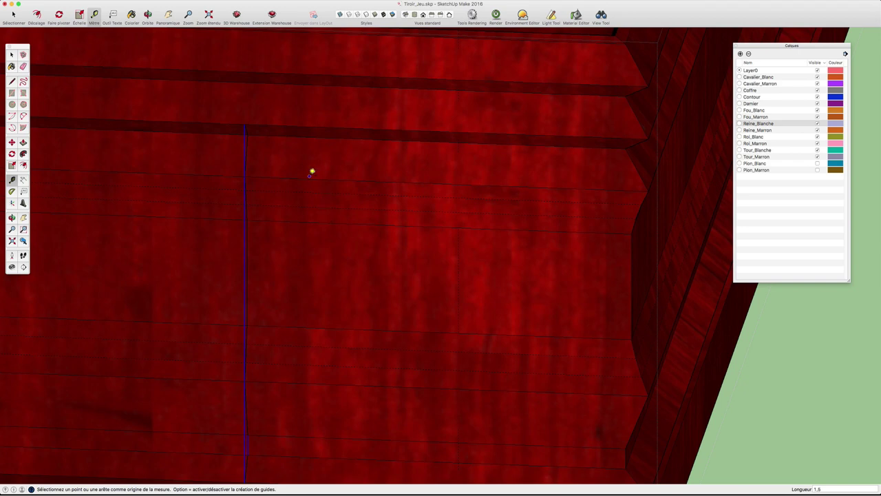
pyautogui.scroll(-1, 311, 173)
pyautogui.scroll(-2, 311, 173)
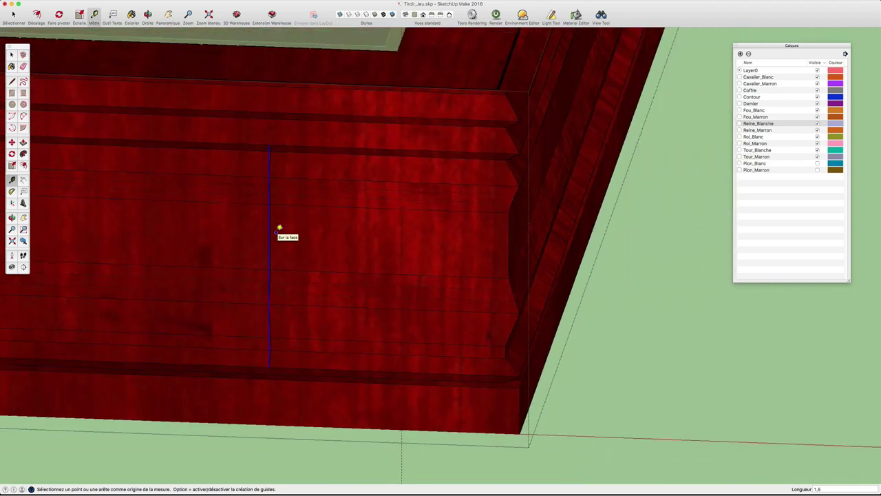
pyautogui.press('m')
pyautogui.moveTo(274, 235); pyautogui.dragTo(401, 239)
# Explode the vertical line's group on the drawer front with Éclater
pyautogui.press('space')
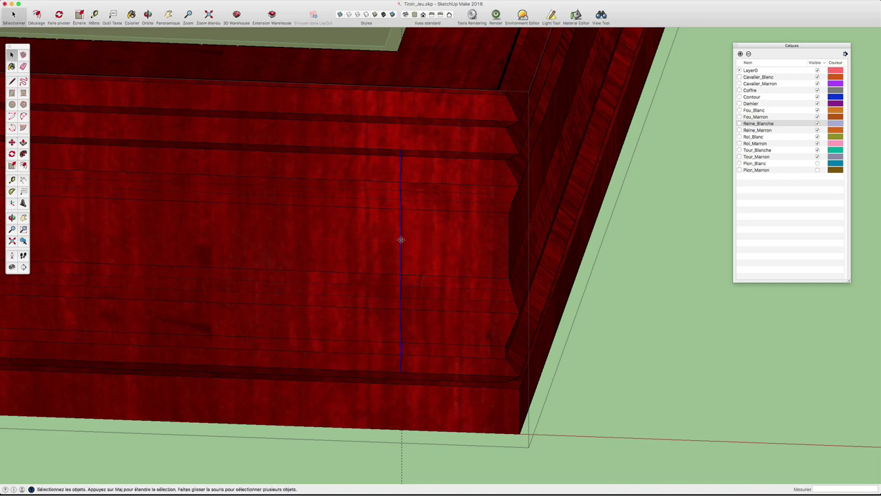
pyautogui.rightClick(401, 239)
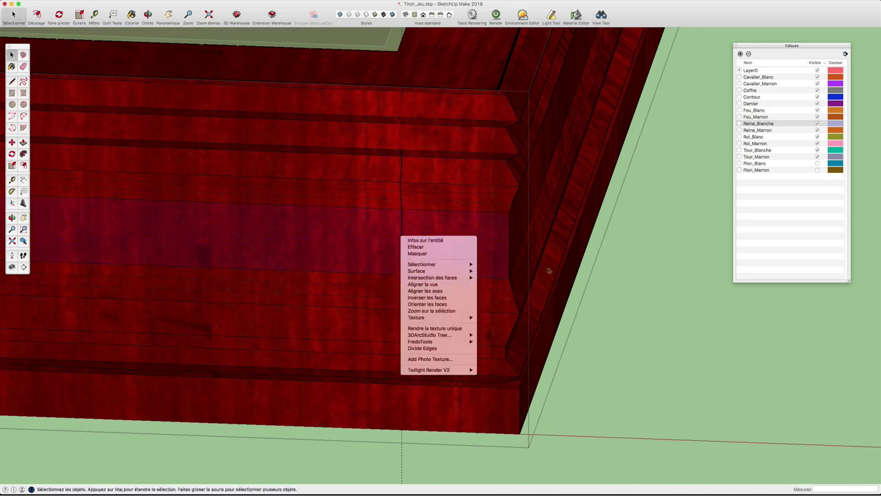
pyautogui.click(549, 270)
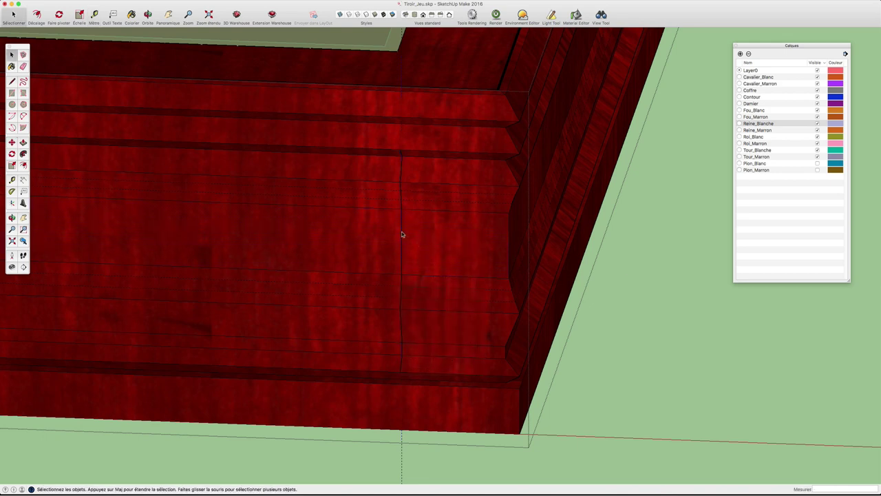
pyautogui.rightClick(400, 178)
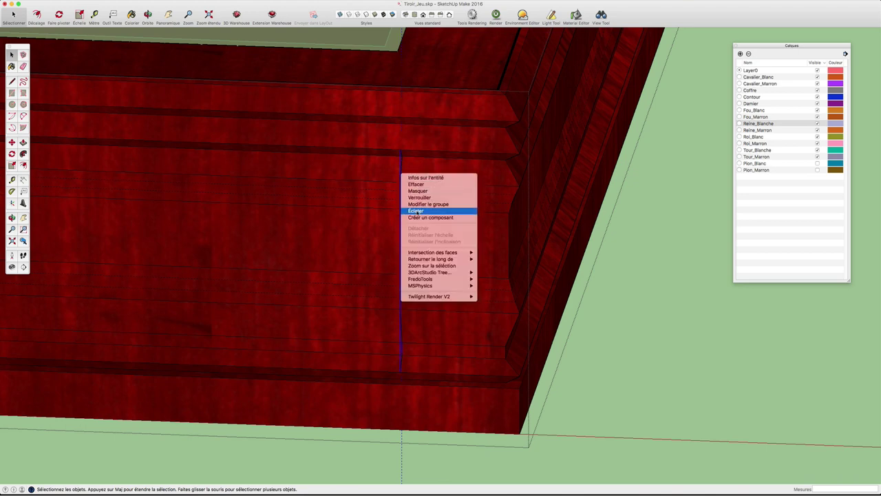
pyautogui.click(416, 209)
pyautogui.scroll(-3, 412, 202)
pyautogui.scroll(-2, 427, 203)
# Orbit and zoom around the red drawer front to view it in perspective
pyautogui.scroll(-1, 420, 193)
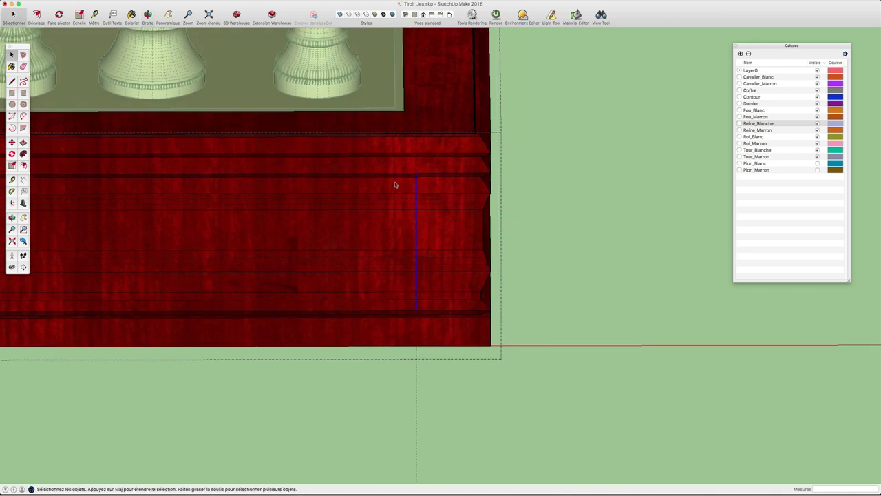
pyautogui.scroll(2, 406, 197)
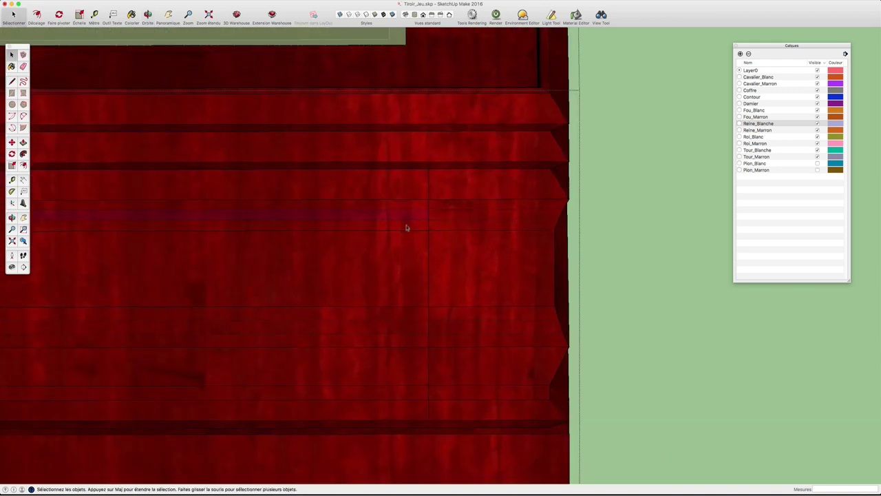
pyautogui.scroll(-1, 404, 237)
pyautogui.scroll(-3, 401, 220)
pyautogui.moveTo(399, 213)
pyautogui.mouseDown(button='middle')
pyautogui.moveTo(476, 191)
pyautogui.moveTo(452, 161)
pyautogui.mouseUp(button='middle')
pyautogui.scroll(2, 413, 173)
pyautogui.scroll(2, 437, 174)
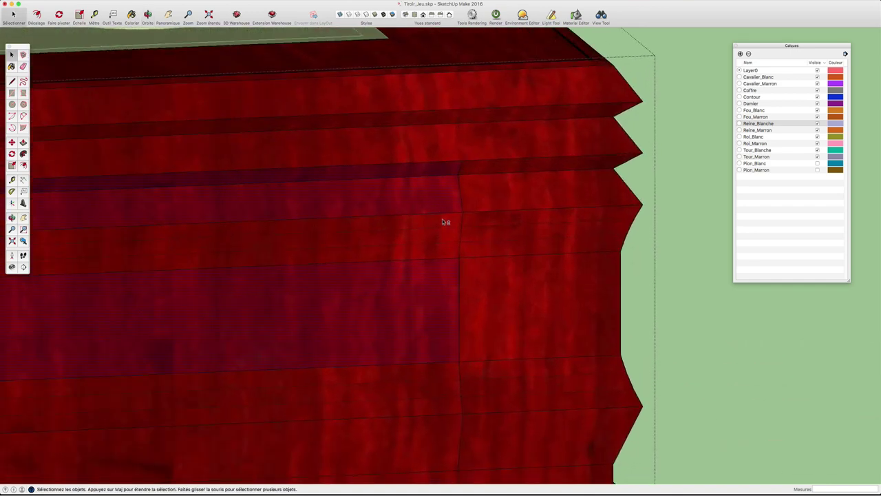
pyautogui.scroll(-2, 428, 328)
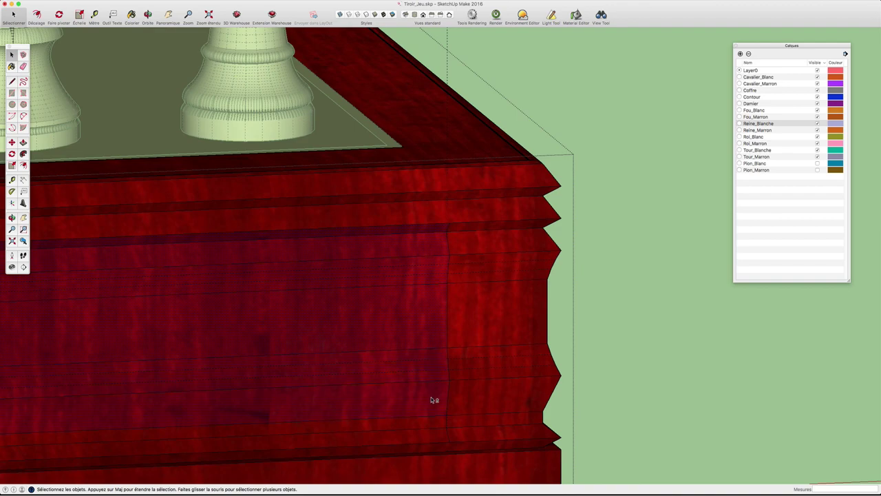
pyautogui.moveTo(441, 401); pyautogui.dragTo(345, 252, button='middle')
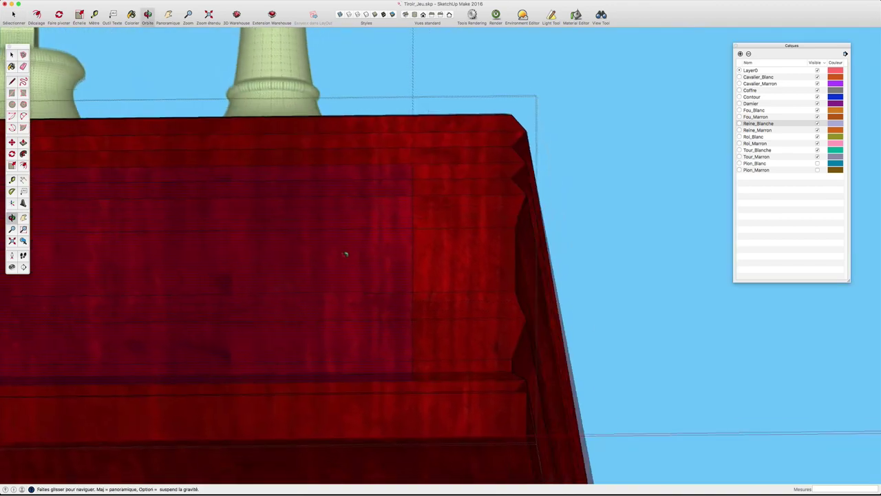
pyautogui.scroll(3, 397, 393)
pyautogui.scroll(2, 406, 371)
pyautogui.moveTo(406, 372)
pyautogui.mouseDown(button='middle')
pyautogui.moveTo(402, 358)
pyautogui.moveTo(350, 382)
pyautogui.moveTo(420, 436)
pyautogui.moveTo(425, 347)
pyautogui.moveTo(407, 324)
pyautogui.moveTo(419, 320)
pyautogui.mouseUp(button='middle')
pyautogui.scroll(-5, 426, 348)
# Group the red drawer front's faces with Créer un groupe
pyautogui.rightClick(415, 309)
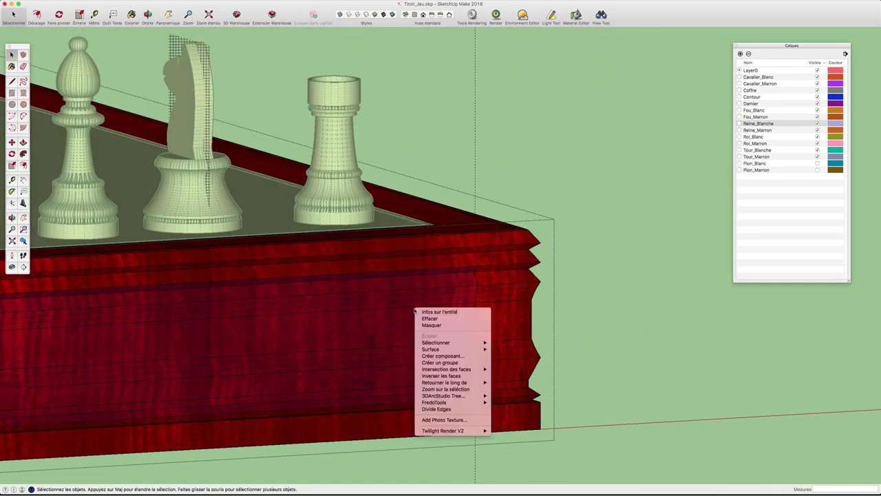
pyautogui.click(431, 360)
pyautogui.scroll(-3, 419, 323)
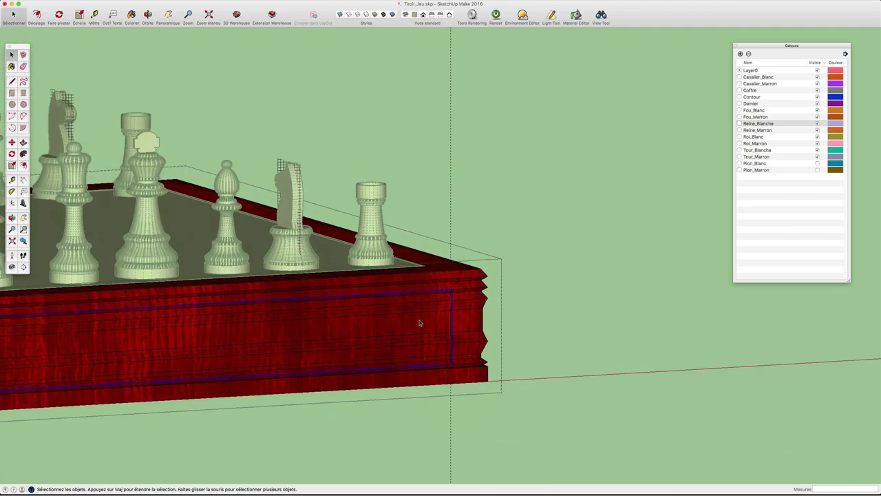
# Test the drawer front group by deleting and restoring it, then view the box nearly frontally
pyautogui.moveTo(419, 323)
pyautogui.mouseDown(button='middle')
pyautogui.moveTo(482, 340)
pyautogui.moveTo(254, 368)
pyautogui.moveTo(508, 311)
pyautogui.moveTo(395, 311)
pyautogui.moveTo(556, 295)
pyautogui.mouseUp(button='middle')
pyautogui.press('Delete')
pyautogui.hotkey('ctrl', 'z')
pyautogui.scroll(-3, 510, 316)
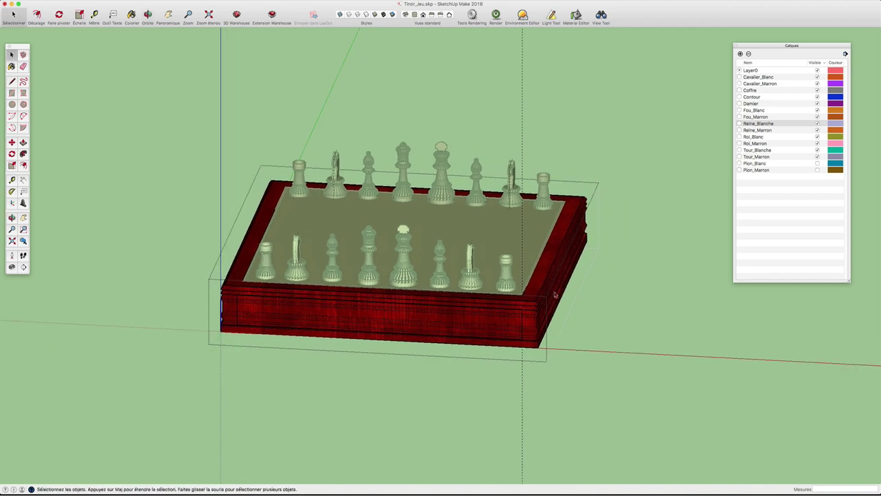
pyautogui.moveTo(401, 118); pyautogui.dragTo(455, 110, button='middle')
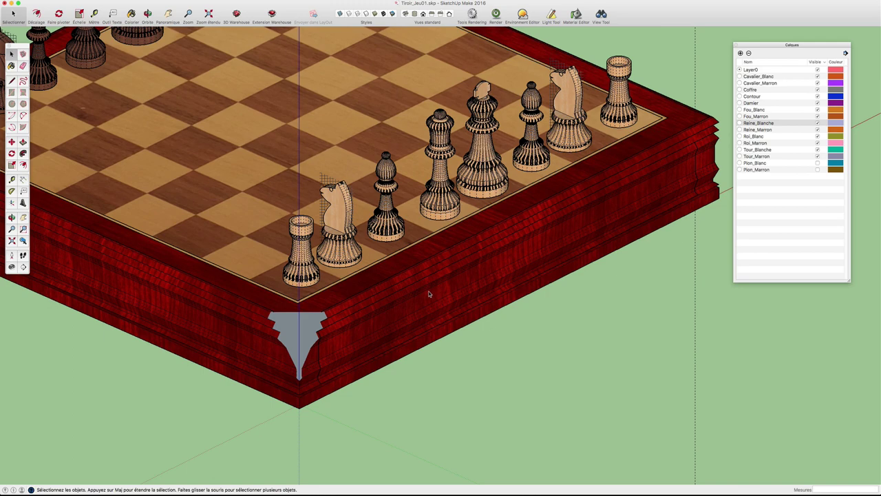
# Inside the box group, move the drawer front outward so it sits pulled out
pyautogui.doubleClick(424, 299)
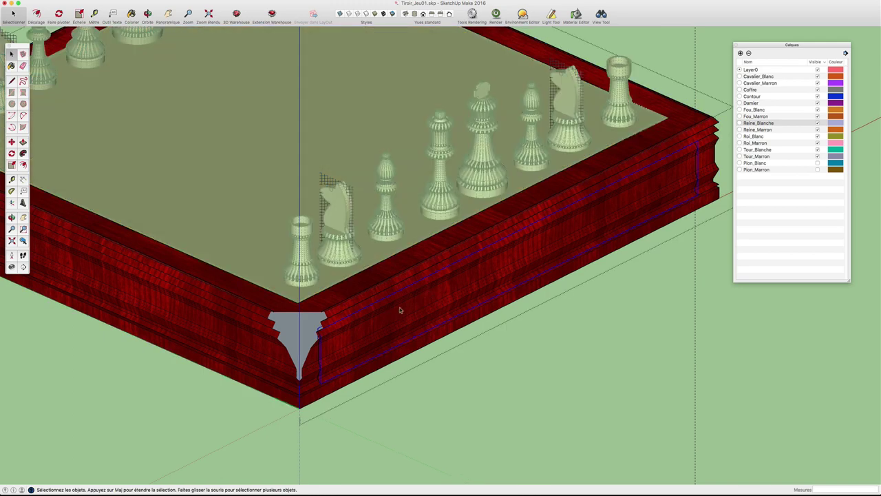
pyautogui.press('m')
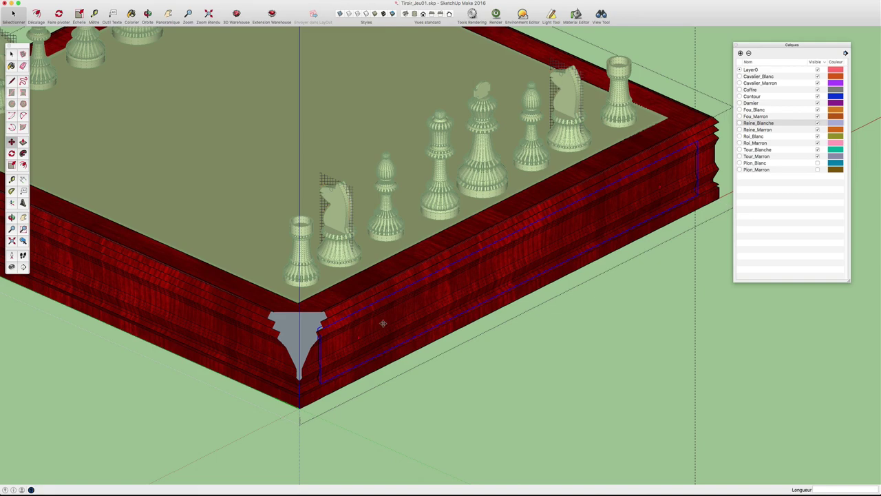
pyautogui.click(382, 322)
pyautogui.click(485, 344)
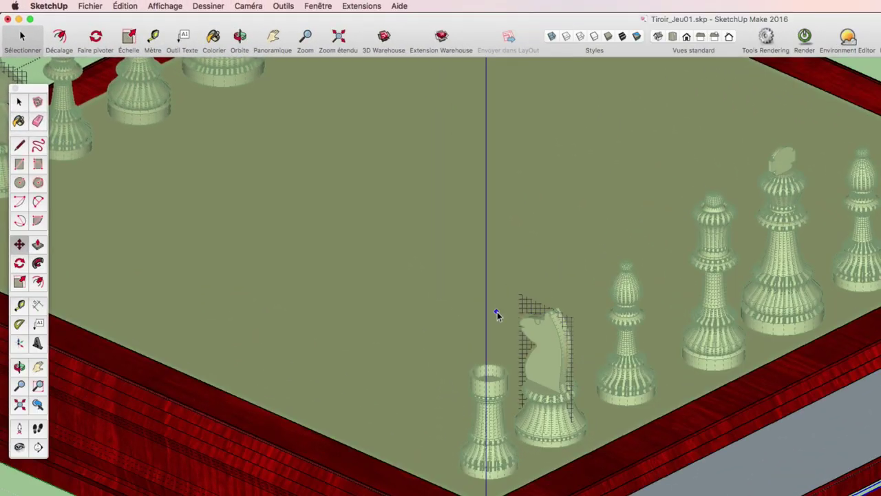
pyautogui.press('space')
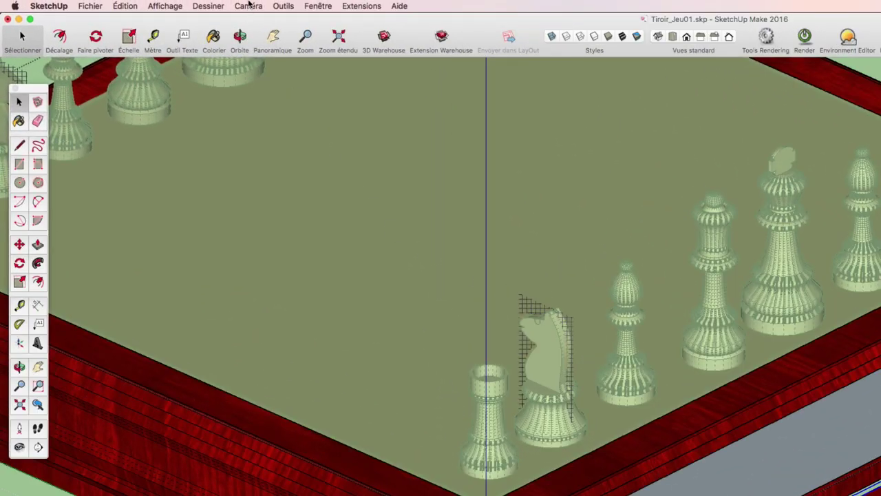
# Switch the camera to Perspective and orbit around the box and pulled-out drawer
pyautogui.click(248, 6)
pyautogui.click(257, 70)
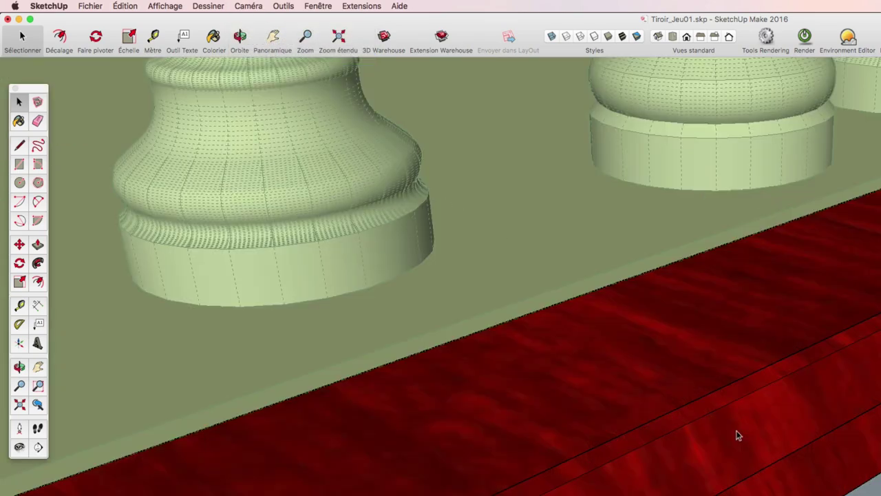
pyautogui.scroll(-3, 738, 434)
pyautogui.scroll(-3, 712, 441)
pyautogui.scroll(-3, 704, 432)
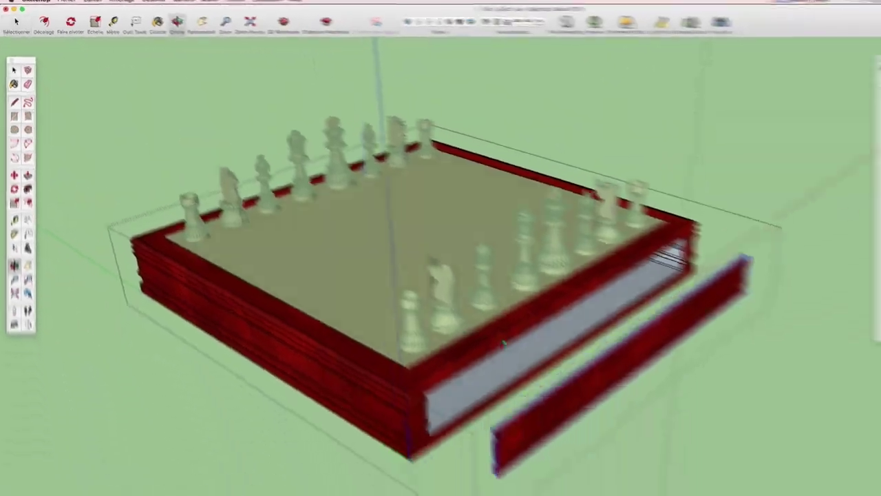
pyautogui.moveTo(704, 432)
pyautogui.mouseDown(button='middle')
pyautogui.moveTo(522, 290)
pyautogui.moveTo(558, 300)
pyautogui.mouseUp(button='middle')
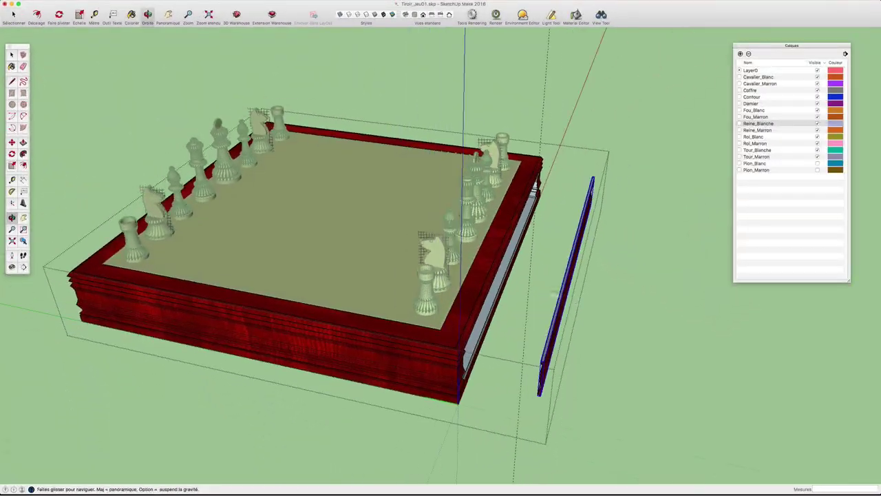
pyautogui.scroll(3, 416, 283)
pyautogui.scroll(3, 416, 282)
pyautogui.moveTo(416, 283); pyautogui.dragTo(480, 224, button='middle')
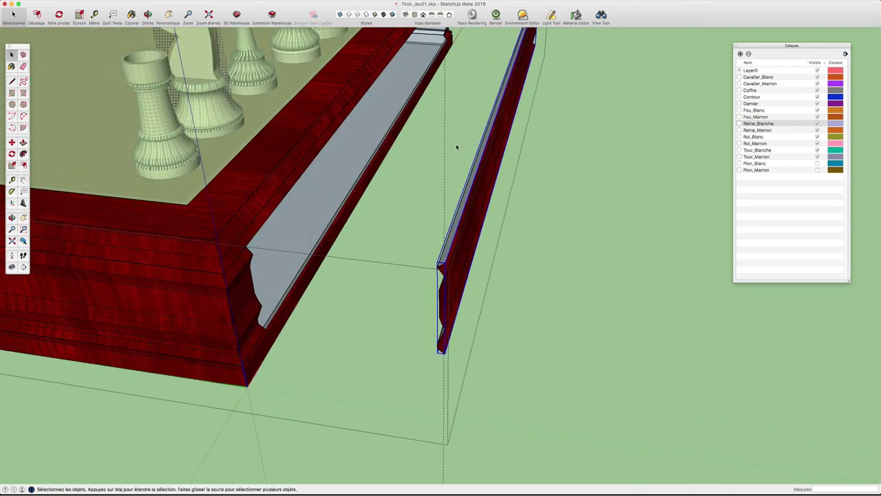
pyautogui.moveTo(446, 229)
pyautogui.mouseDown(button='middle')
pyautogui.moveTo(531, 222)
pyautogui.moveTo(500, 263)
pyautogui.moveTo(356, 222)
pyautogui.mouseUp(button='middle')
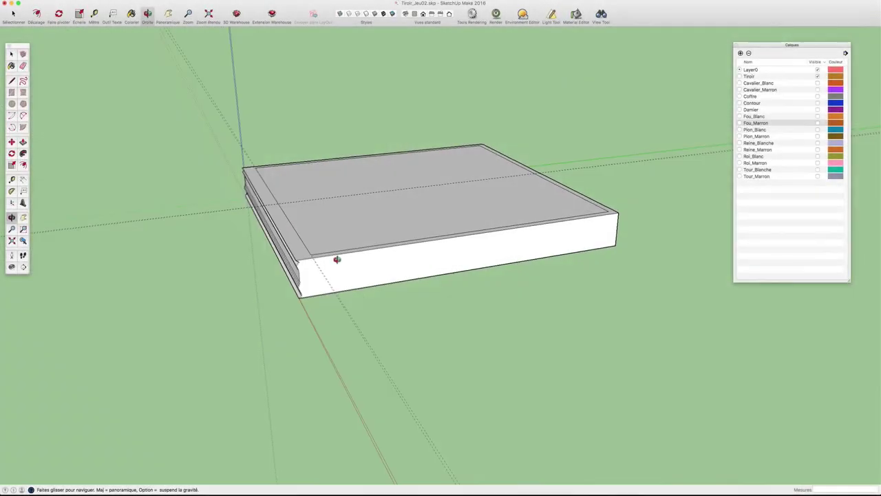
# Add a 30,00 cm dimension on the drawer front and 28,00 cm along the inner left edge
pyautogui.moveTo(280, 288)
pyautogui.mouseDown(button='middle')
pyautogui.moveTo(326, 252)
pyautogui.moveTo(379, 254)
pyautogui.moveTo(262, 252)
pyautogui.moveTo(386, 198)
pyautogui.mouseUp(button='middle')
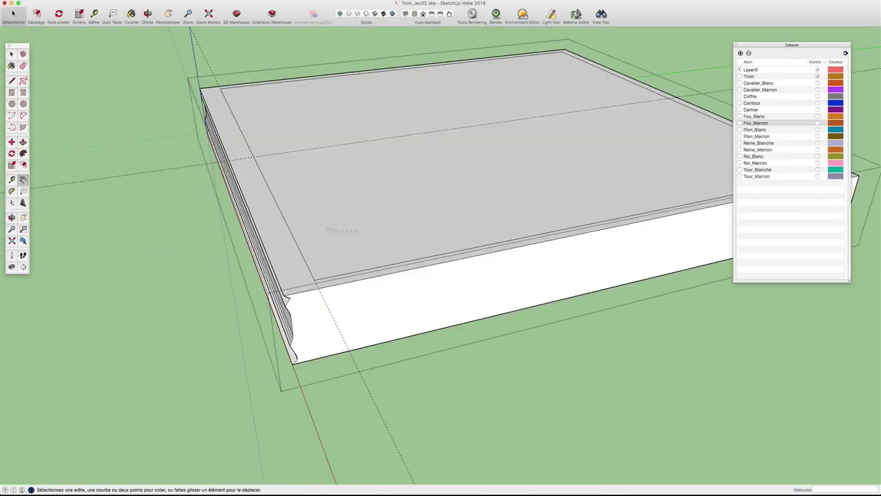
pyautogui.click(404, 278)
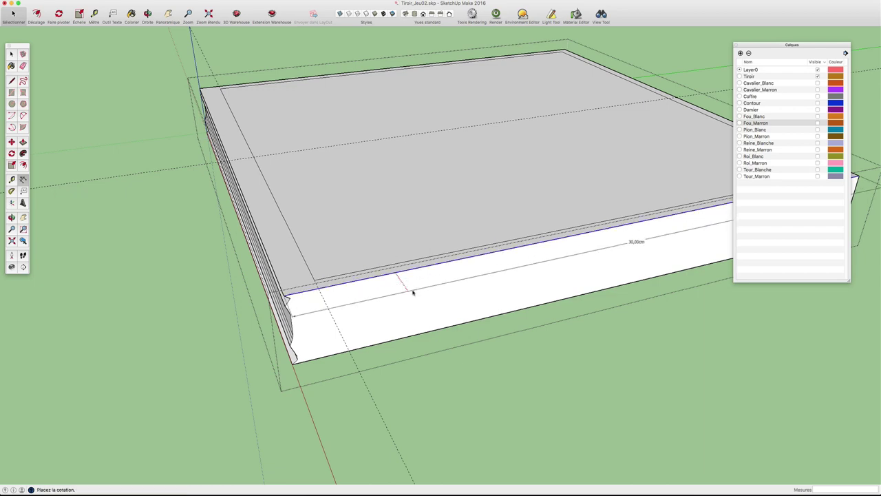
pyautogui.click(413, 290)
pyautogui.moveTo(518, 258); pyautogui.dragTo(296, 309, button='middle')
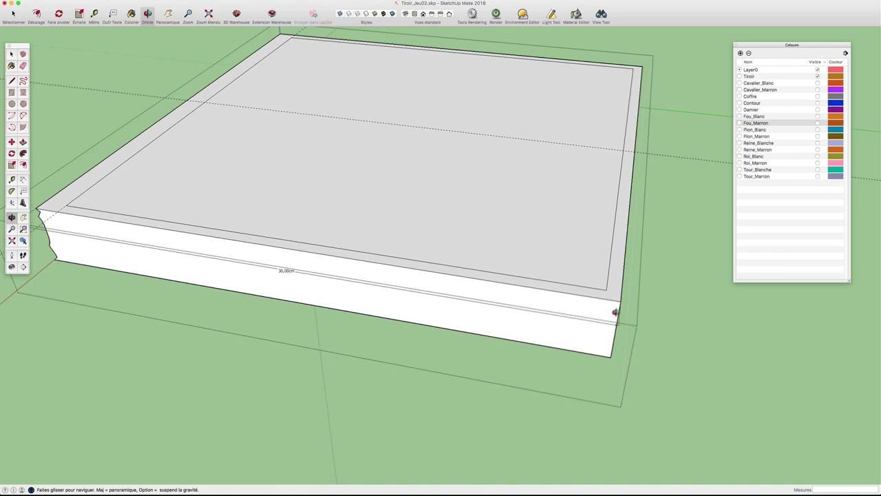
pyautogui.moveTo(615, 313); pyautogui.dragTo(621, 294, button='middle')
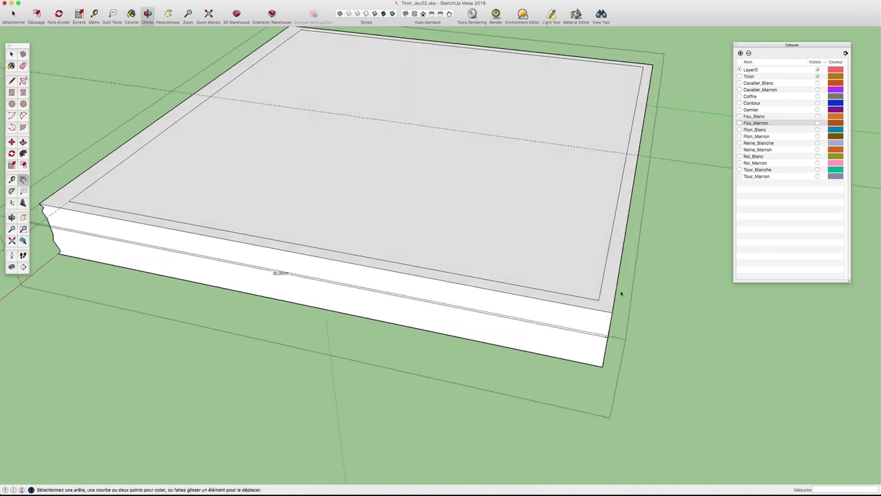
pyautogui.click(616, 291)
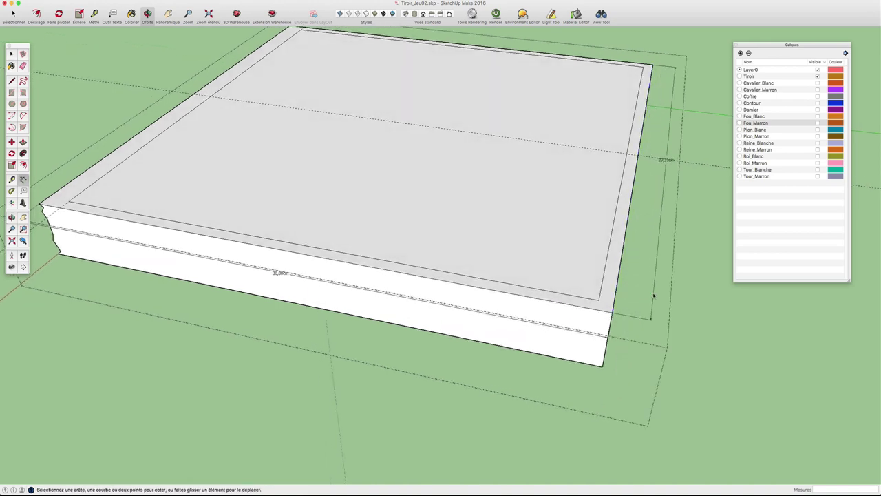
pyautogui.moveTo(449, 248)
pyautogui.mouseDown(button='middle')
pyautogui.moveTo(515, 258)
pyautogui.moveTo(500, 276)
pyautogui.mouseUp(button='middle')
pyautogui.scroll(-3, 335, 295)
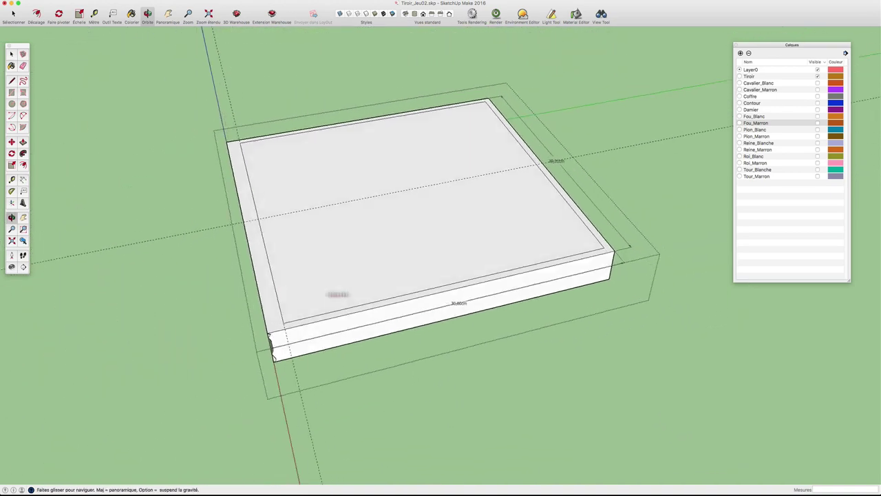
pyautogui.moveTo(335, 295)
pyautogui.mouseDown(button='middle')
pyautogui.moveTo(411, 312)
pyautogui.moveTo(246, 360)
pyautogui.mouseUp(button='middle')
pyautogui.scroll(2, 246, 361)
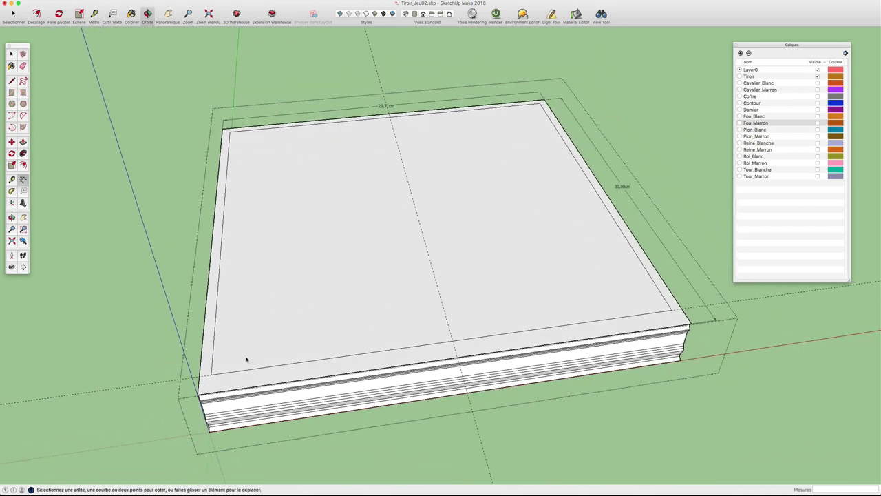
pyautogui.scroll(2, 242, 363)
pyautogui.click(218, 325)
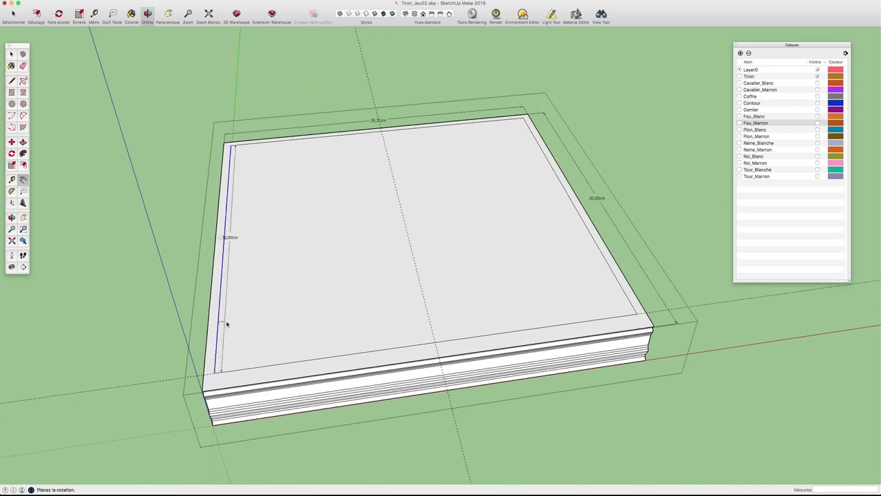
# Add a 29 cm dimension on the tray's front edge
pyautogui.click(333, 352)
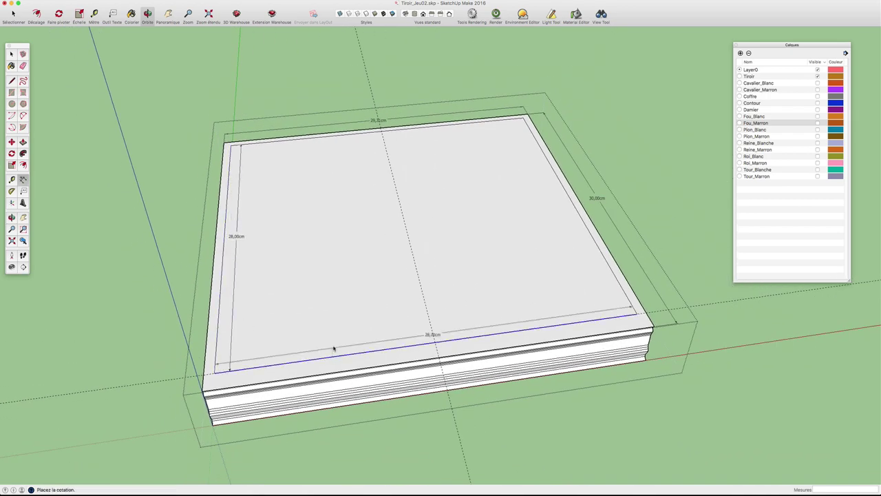
pyautogui.click(336, 343)
pyautogui.moveTo(338, 342)
pyautogui.mouseDown(button='middle')
pyautogui.moveTo(415, 283)
pyautogui.moveTo(305, 262)
pyautogui.moveTo(301, 271)
pyautogui.mouseUp(button='middle')
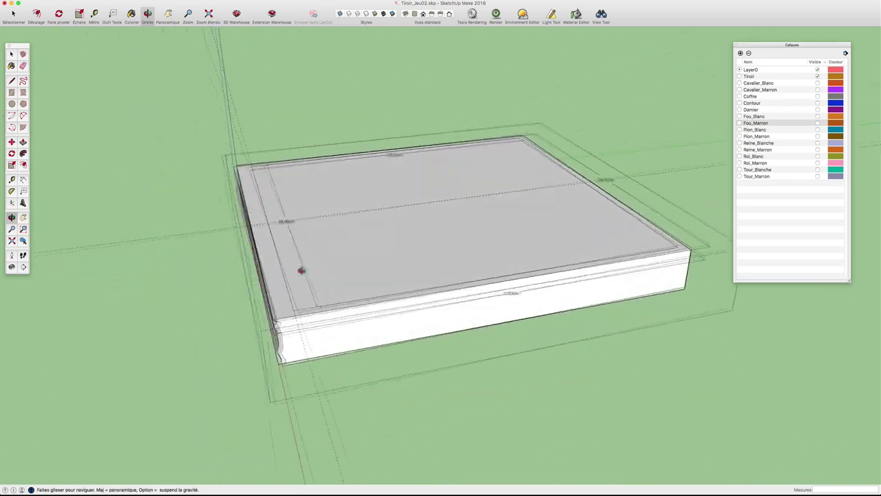
pyautogui.scroll(2, 301, 271)
pyautogui.scroll(2, 257, 329)
pyautogui.moveTo(257, 329)
pyautogui.mouseDown(button='middle')
pyautogui.moveTo(266, 299)
pyautogui.moveTo(300, 301)
pyautogui.moveTo(292, 305)
pyautogui.moveTo(335, 268)
pyautogui.moveTo(287, 287)
pyautogui.moveTo(311, 293)
pyautogui.moveTo(379, 256)
pyautogui.moveTo(407, 261)
pyautogui.moveTo(267, 281)
pyautogui.moveTo(227, 266)
pyautogui.mouseUp(button='middle')
# Orbit around the tray and start a Tape Measure from its left top edge
pyautogui.moveTo(640, 246); pyautogui.dragTo(592, 248, button='middle')
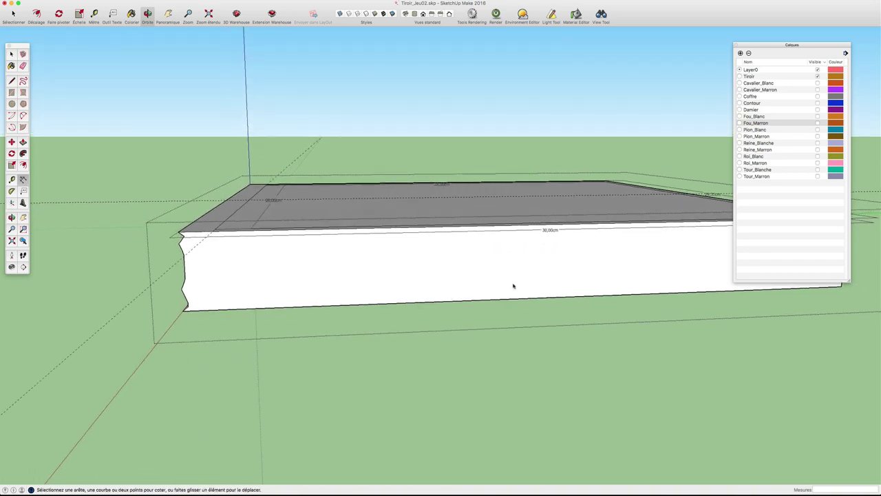
pyautogui.moveTo(513, 286); pyautogui.dragTo(620, 253, button='middle')
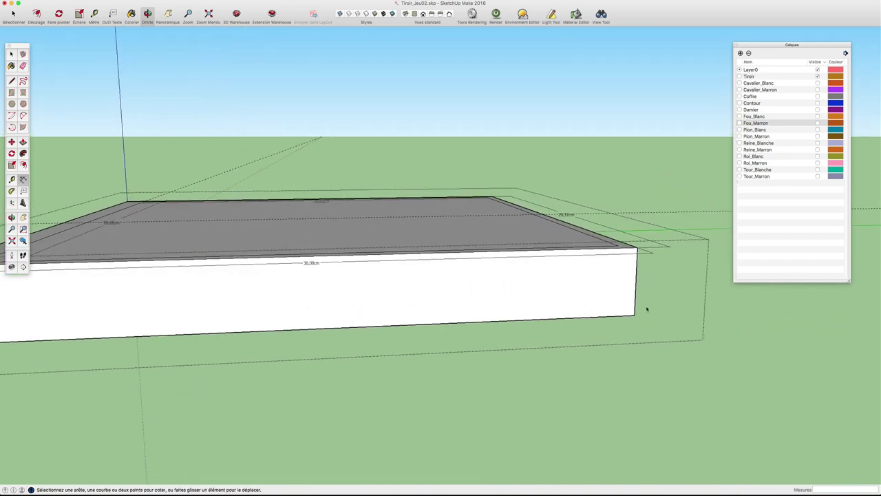
pyautogui.moveTo(648, 309)
pyautogui.mouseDown(button='middle')
pyautogui.moveTo(538, 299)
pyautogui.moveTo(237, 325)
pyautogui.moveTo(516, 301)
pyautogui.moveTo(482, 296)
pyautogui.mouseUp(button='middle')
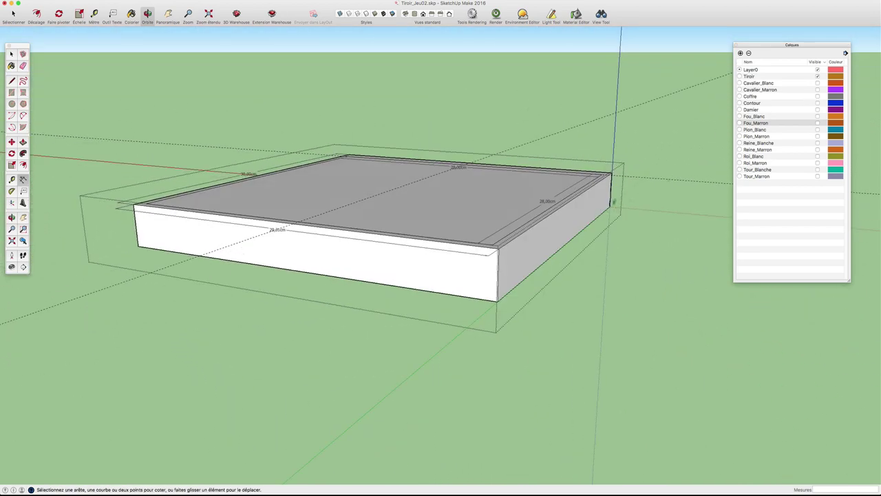
pyautogui.moveTo(614, 202)
pyautogui.mouseDown(button='middle')
pyautogui.moveTo(553, 237)
pyautogui.moveTo(585, 242)
pyautogui.moveTo(374, 256)
pyautogui.mouseUp(button='middle')
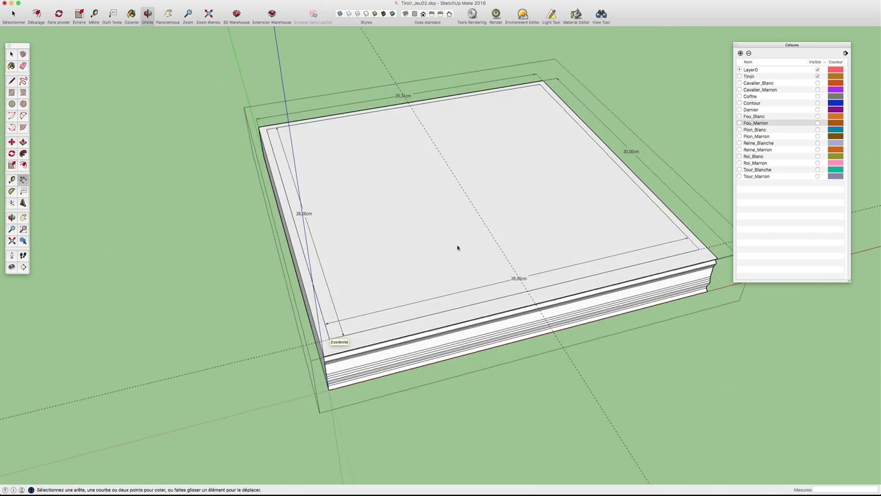
pyautogui.moveTo(493, 219)
pyautogui.mouseDown(button='middle')
pyautogui.moveTo(502, 207)
pyautogui.moveTo(487, 184)
pyautogui.mouseUp(button='middle')
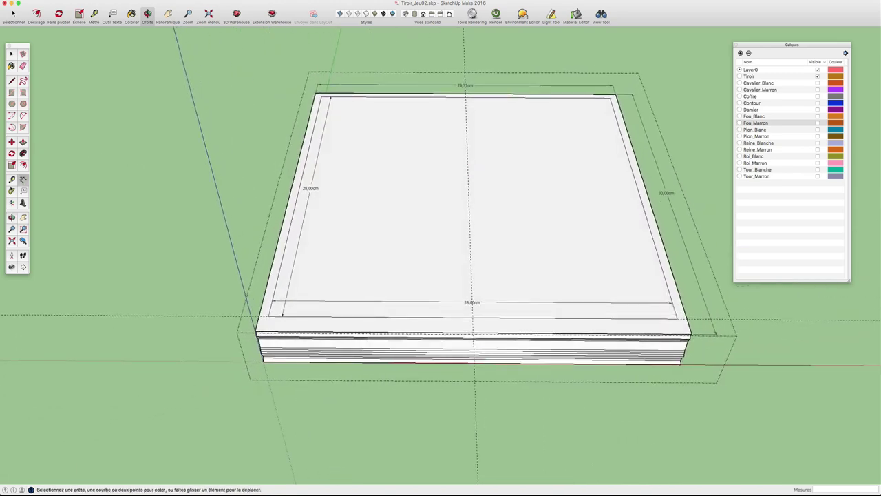
pyautogui.click(11, 179)
pyautogui.click(290, 199)
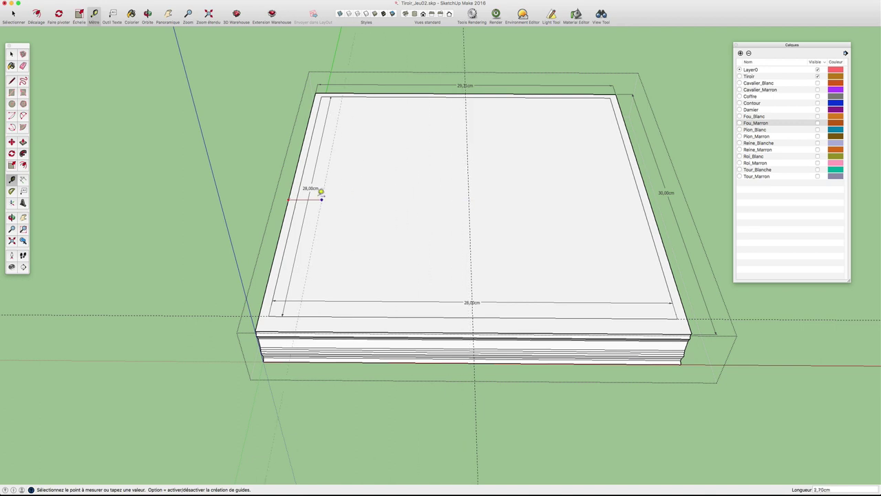
pyautogui.click(309, 199)
pyautogui.press('f')
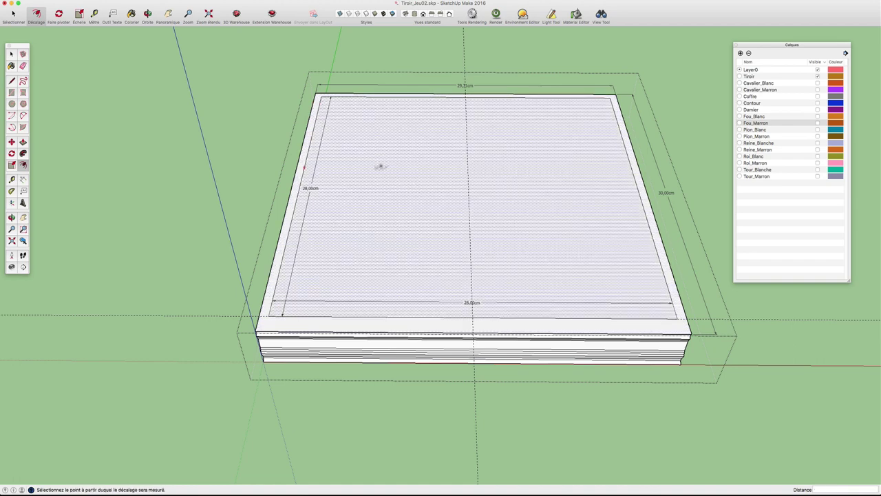
pyautogui.press('space')
pyautogui.moveTo(199, 134)
pyautogui.mouseDown(button='middle')
pyautogui.moveTo(456, 223)
pyautogui.moveTo(428, 207)
pyautogui.moveTo(467, 199)
pyautogui.moveTo(414, 205)
pyautogui.mouseUp(button='middle')
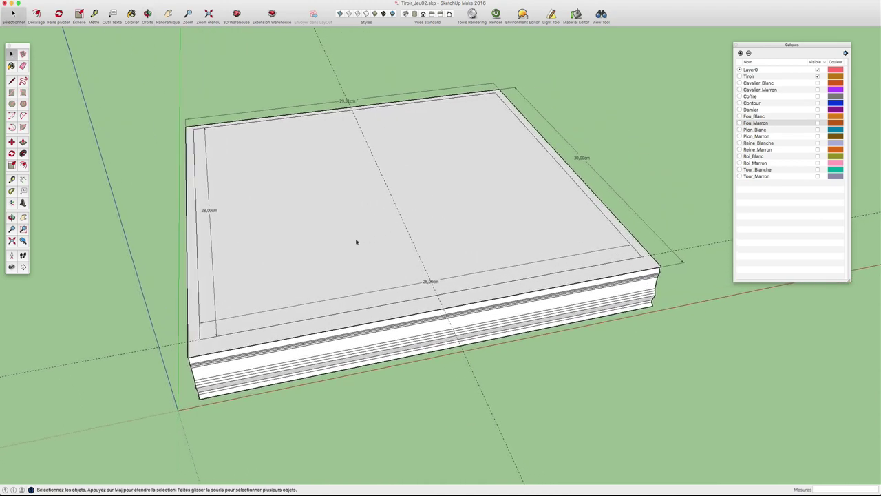
pyautogui.moveTo(357, 242); pyautogui.dragTo(419, 204, button='middle')
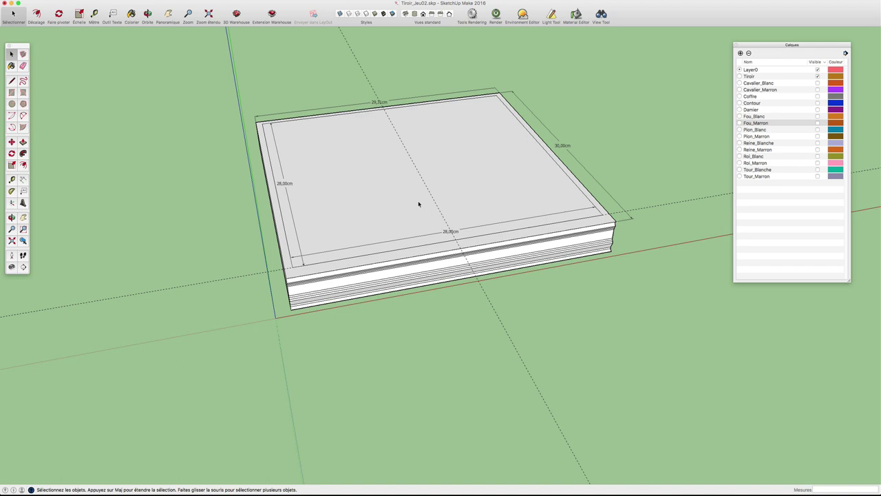
# Orbit the drawer slightly and enter its group for editing
pyautogui.press('o')
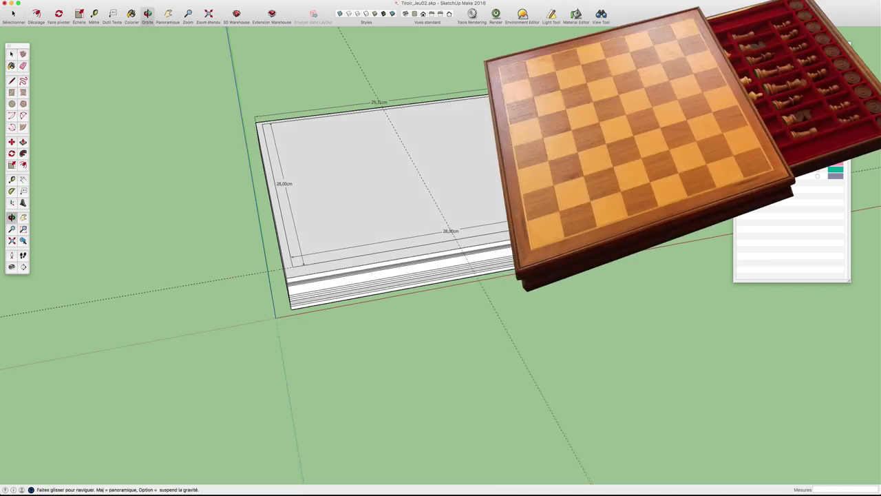
pyautogui.moveTo(419, 203); pyautogui.dragTo(406, 200)
pyautogui.press('space')
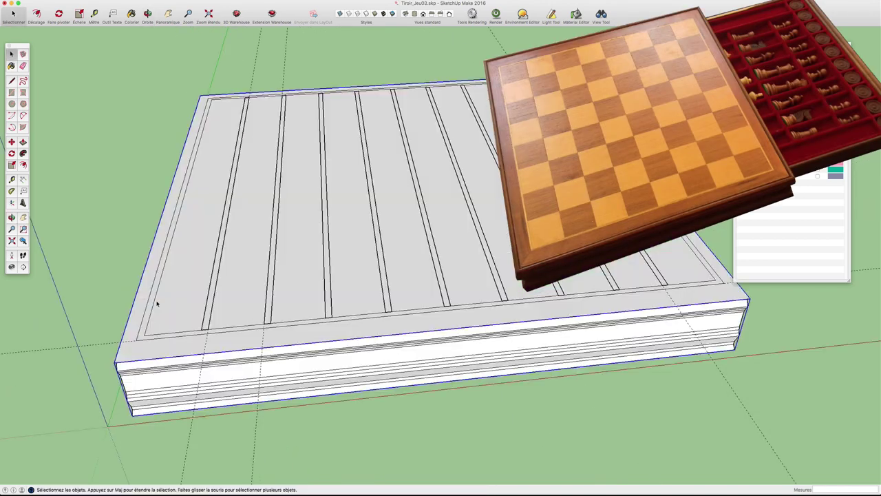
pyautogui.doubleClick(157, 303)
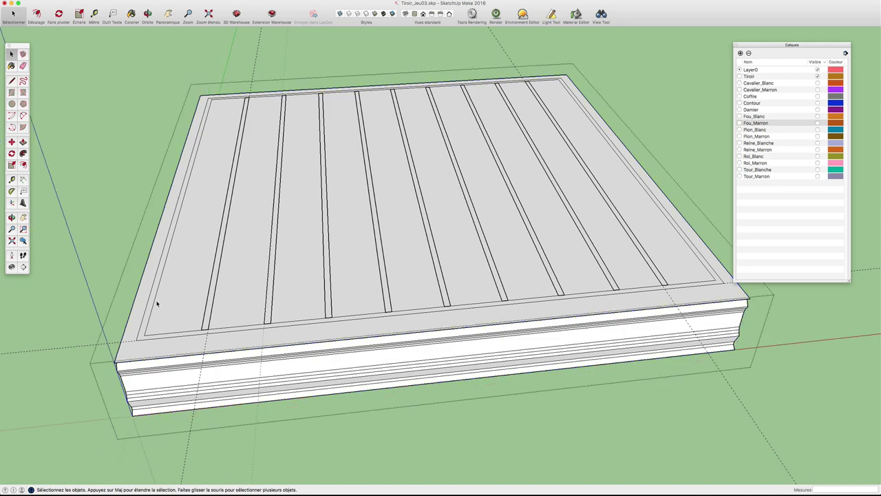
pyautogui.scroll(3, 157, 305)
pyautogui.scroll(3, 157, 308)
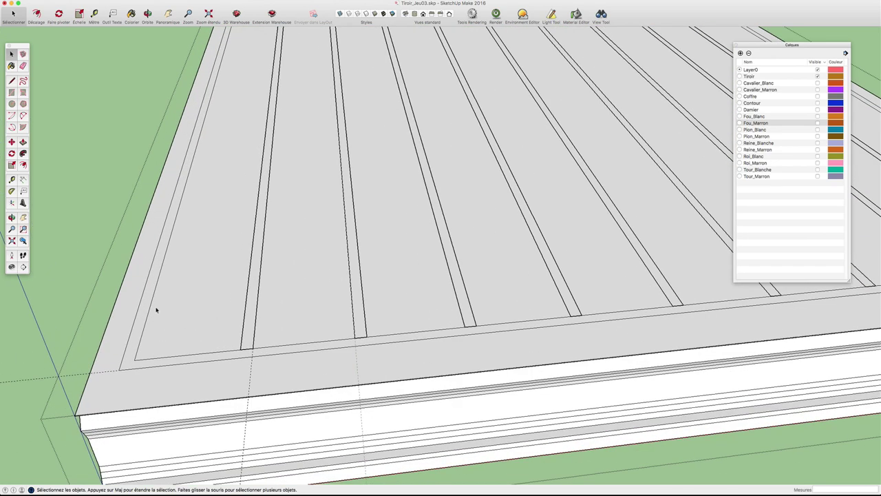
# Measure the 2,50 cm border-to-slat gap and 0,30 cm slat thickness, then zoom out
pyautogui.press('t')
pyautogui.click(141, 303)
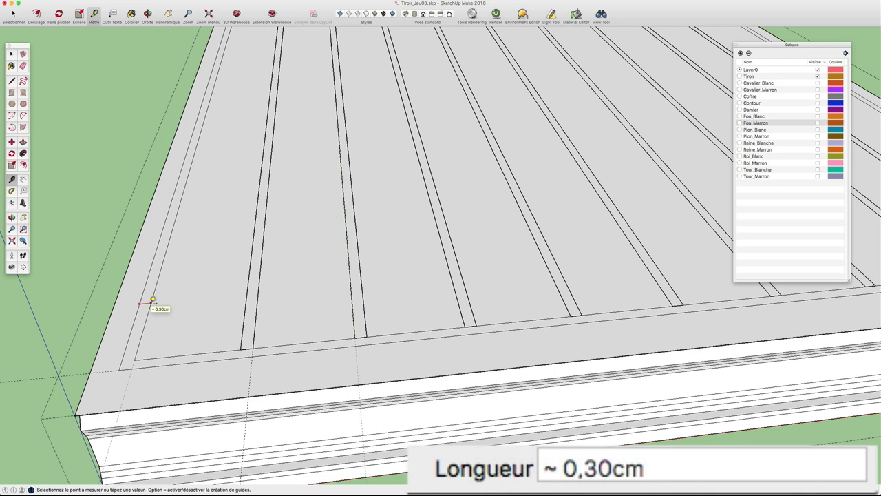
pyautogui.click(153, 300)
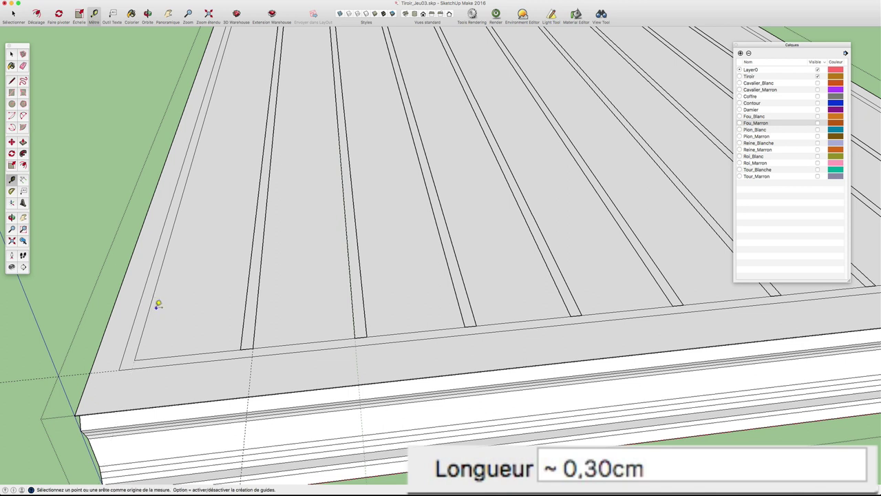
pyautogui.click(149, 306)
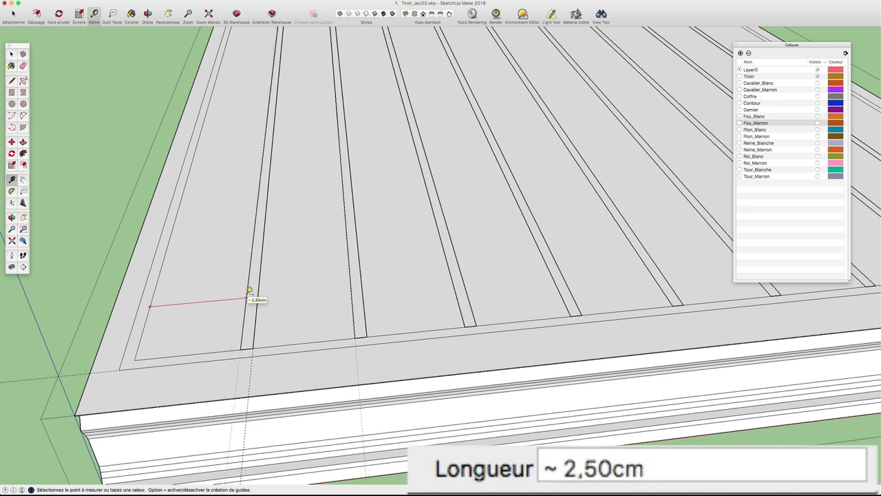
pyautogui.click(250, 291)
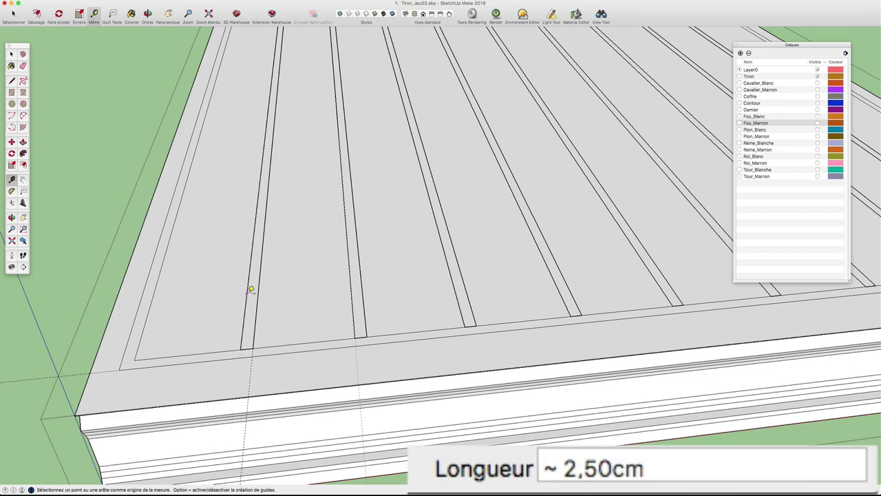
pyautogui.click(251, 290)
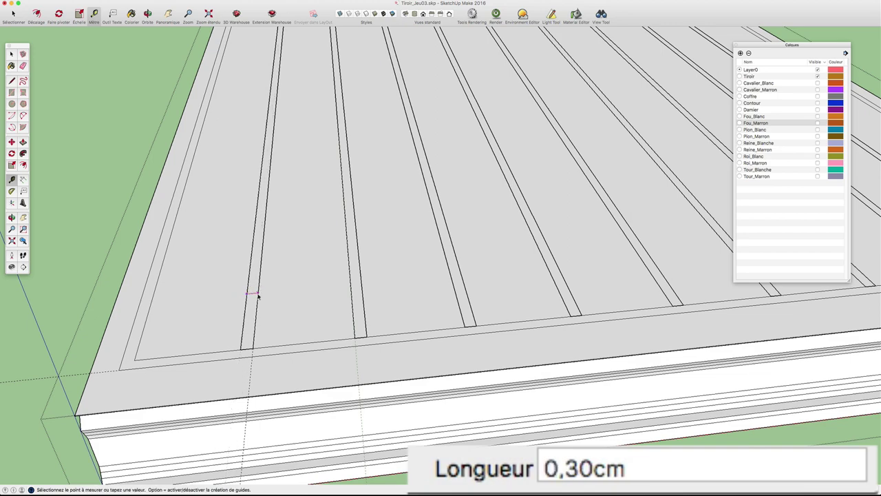
pyautogui.scroll(-3, 259, 290)
pyautogui.press('space')
pyautogui.scroll(-3, 260, 297)
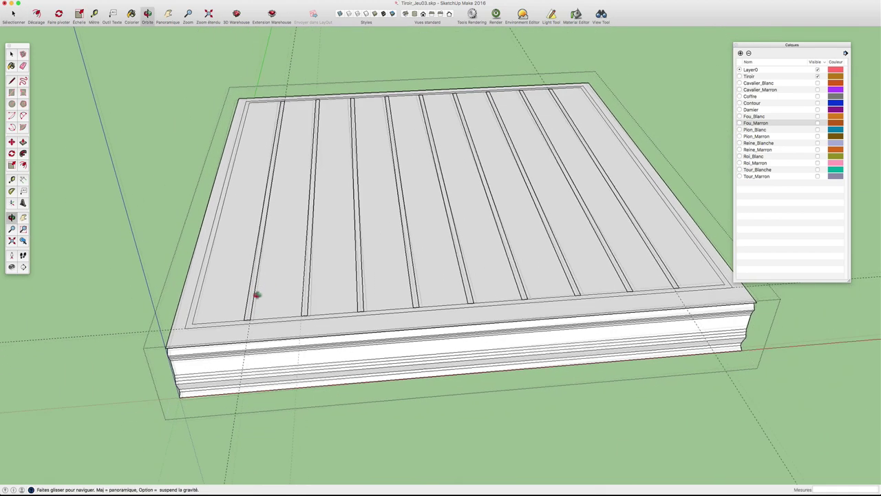
pyautogui.scroll(3, 237, 289)
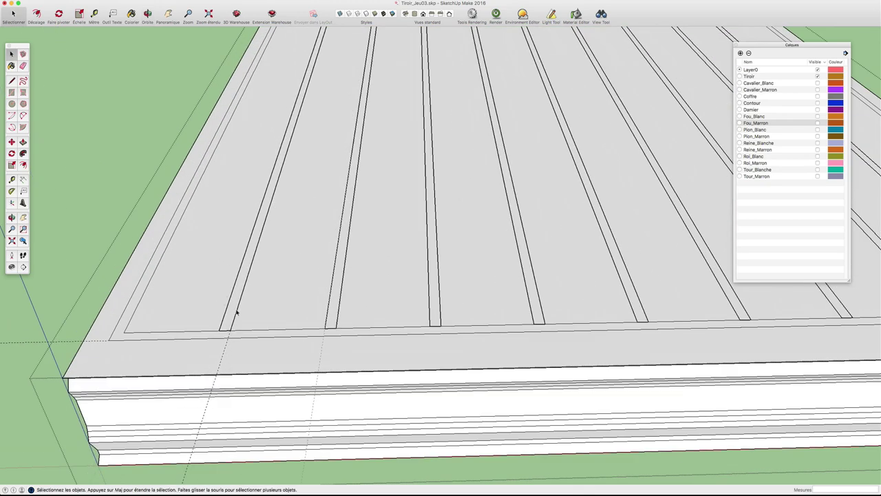
pyautogui.scroll(-3, 237, 313)
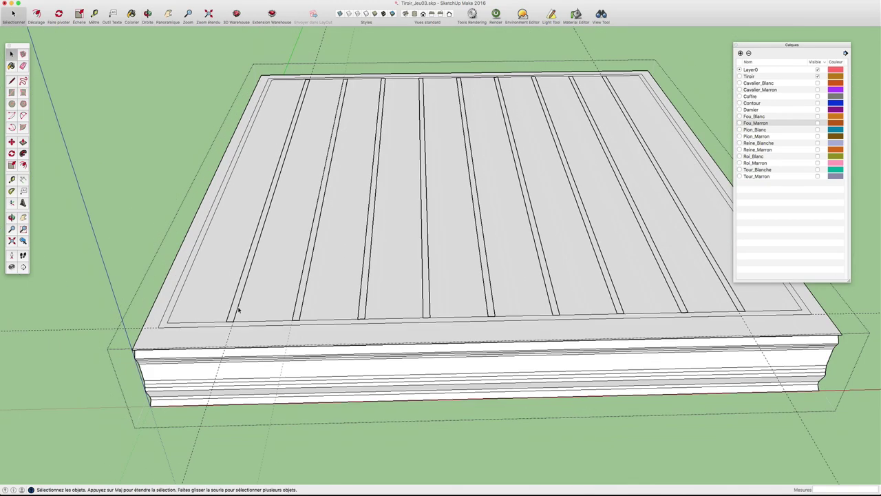
pyautogui.rightClick(247, 270)
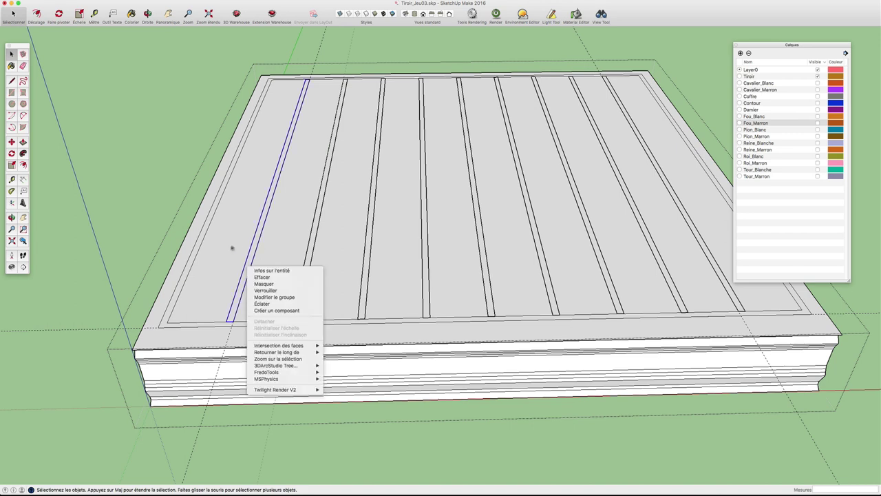
pyautogui.click(248, 269)
pyautogui.moveTo(294, 278)
pyautogui.keyDown('shift'); pyautogui.mouseDown(button='middle')
pyautogui.moveTo(234, 282)
pyautogui.moveTo(385, 280)
pyautogui.mouseUp(button='middle'); pyautogui.keyUp('shift')
pyautogui.scroll(-3, 186, 285)
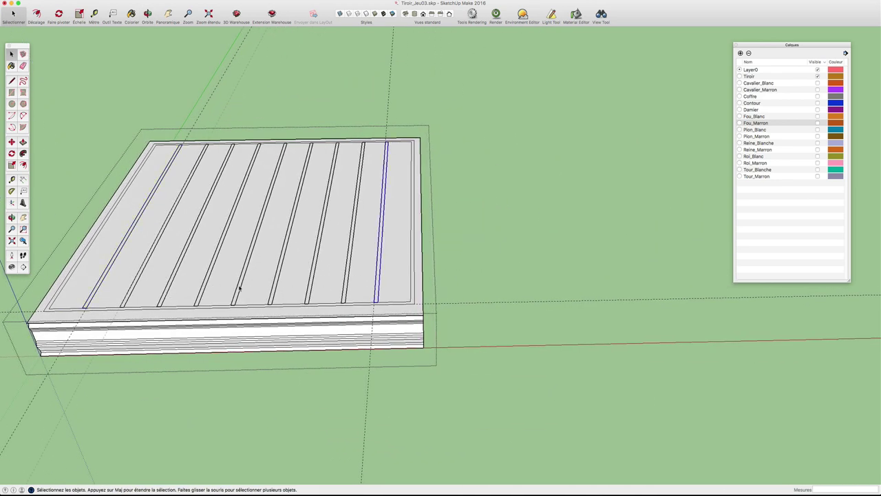
pyautogui.scroll(2, 381, 271)
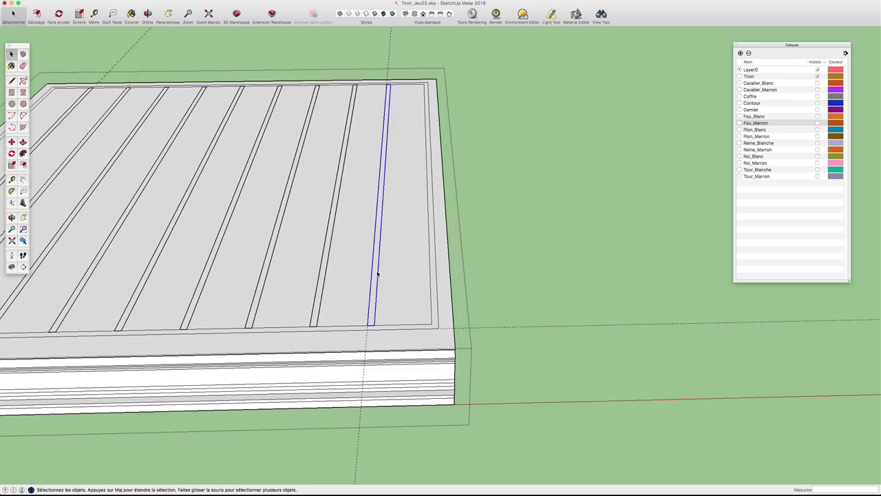
pyautogui.press('m')
pyautogui.press('alt')
pyautogui.click(377, 271)
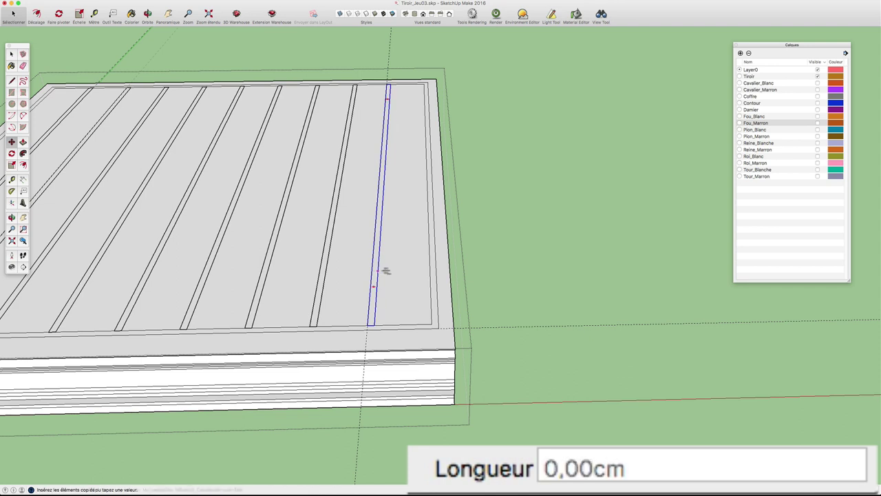
pyautogui.click(528, 269)
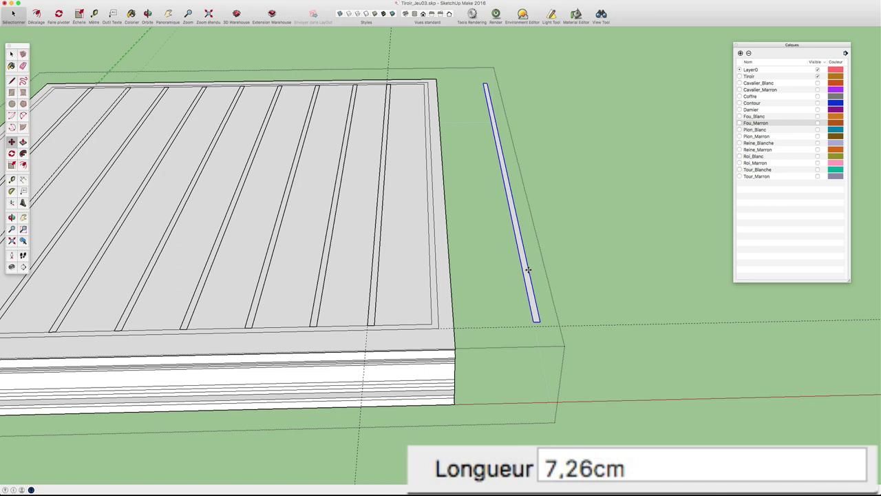
pyautogui.press('Tab')
pyautogui.write('X3')
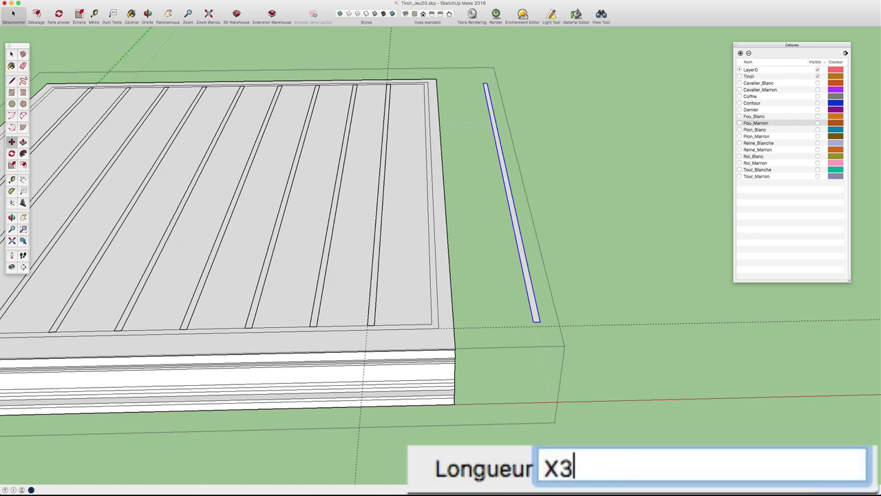
pyautogui.press('Return')
pyautogui.scroll(-3, 553, 277)
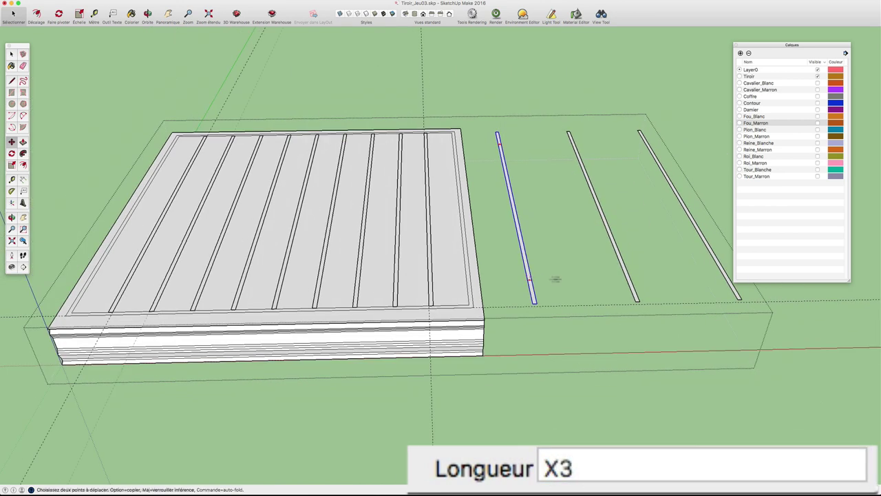
pyautogui.moveTo(553, 278); pyautogui.dragTo(468, 277, button='middle')
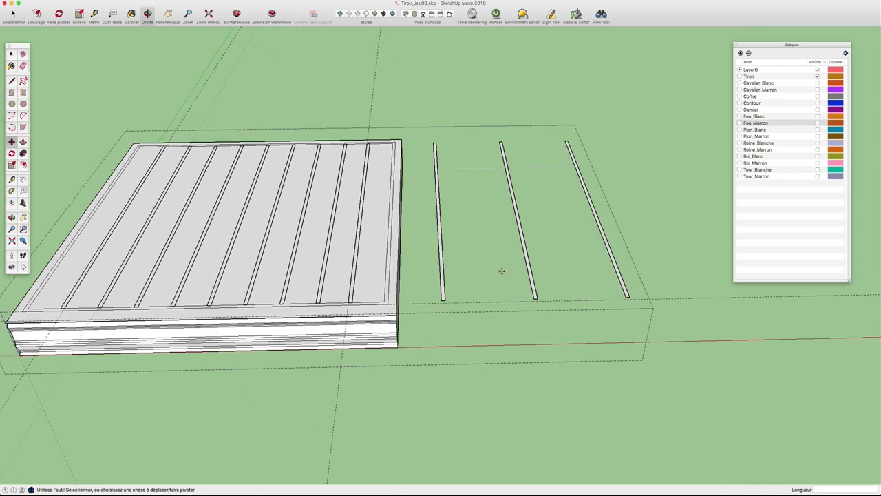
pyautogui.hotkey('ctrl', 'z')
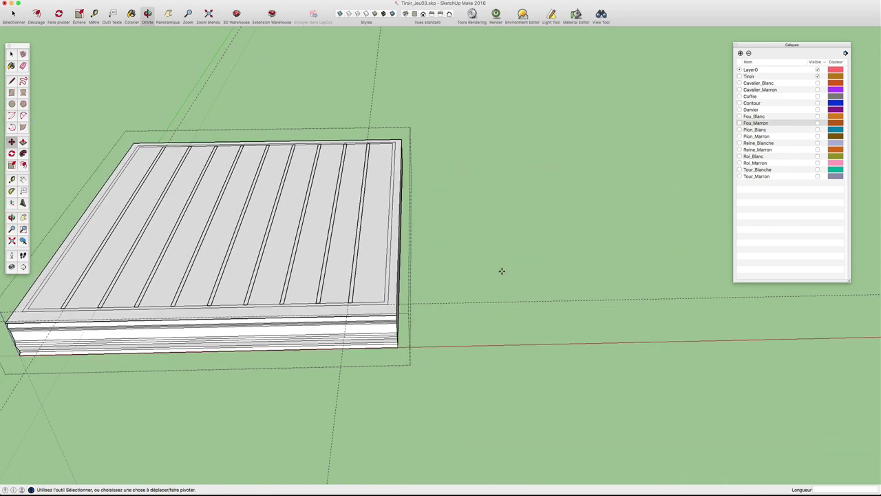
pyautogui.scroll(2, 408, 269)
pyautogui.scroll(2, 413, 265)
pyautogui.press('space')
# Clear the selection and measure the spacing between grooves with the Tape Measure
pyautogui.click(425, 270)
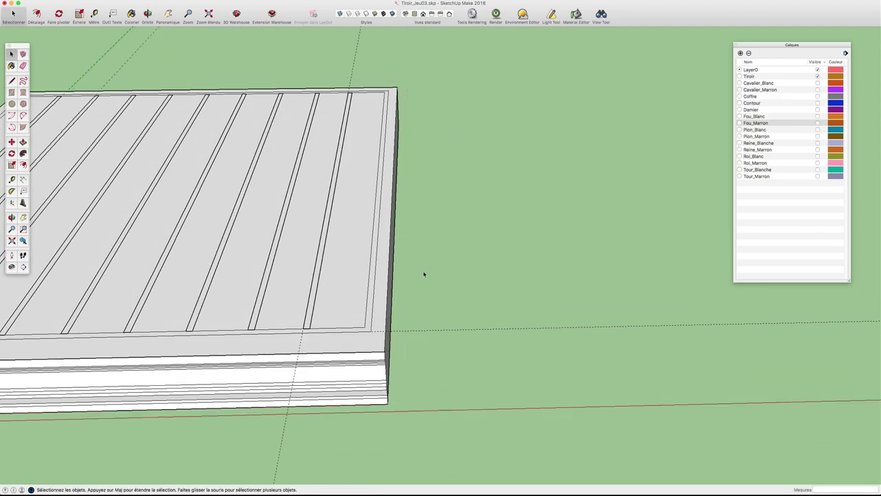
pyautogui.scroll(-3, 413, 258)
pyautogui.scroll(-2, 524, 260)
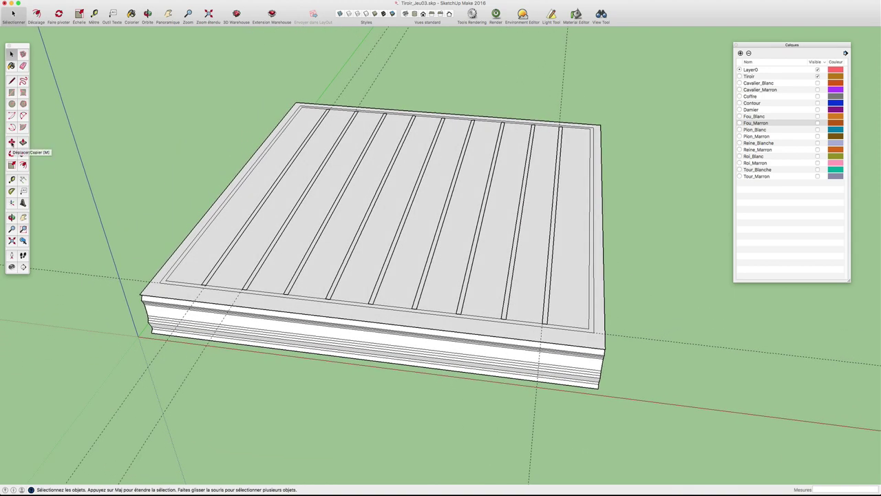
pyautogui.scroll(1, 351, 258)
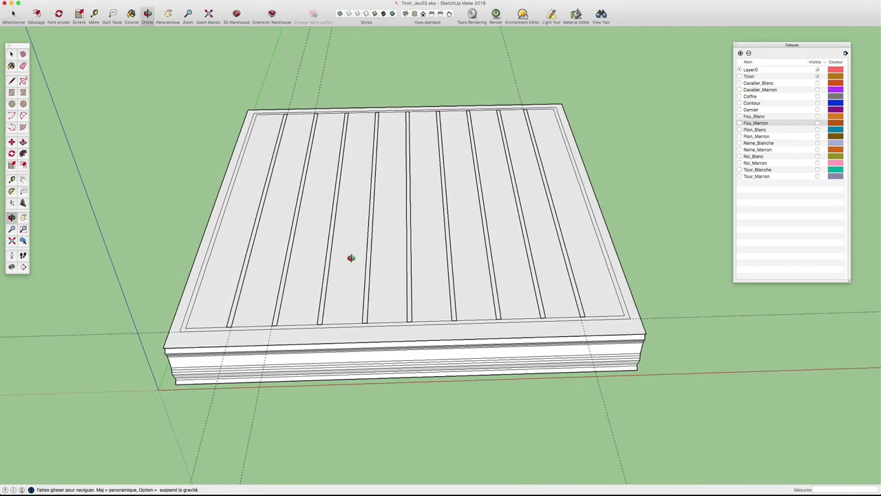
pyautogui.scroll(2, 282, 321)
pyautogui.scroll(1, 247, 260)
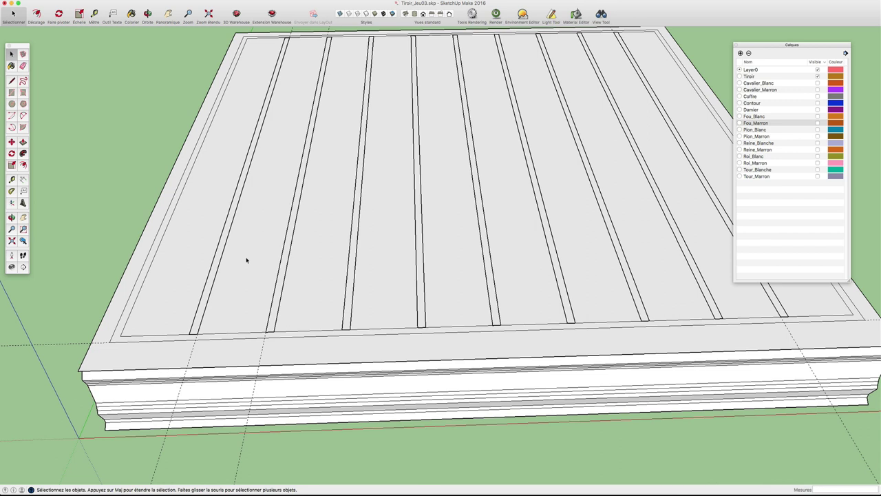
pyautogui.press('t')
pyautogui.click(221, 253)
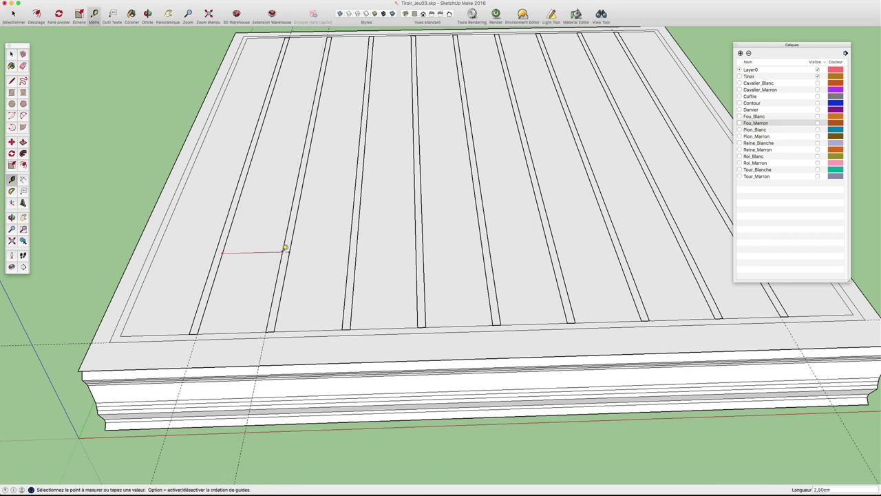
pyautogui.press('space')
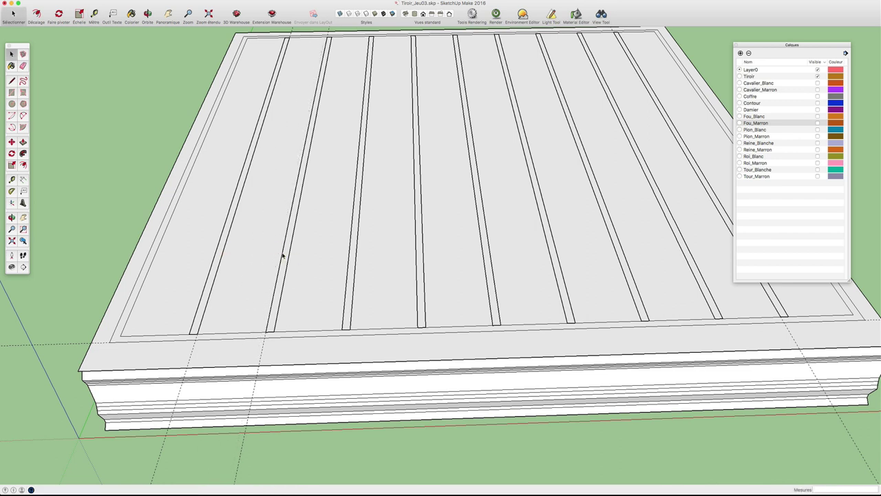
# Orbit to an oblique view of the gridded drawer top
pyautogui.moveTo(390, 256); pyautogui.dragTo(338, 263, button='middle')
pyautogui.scroll(-5, 338, 263)
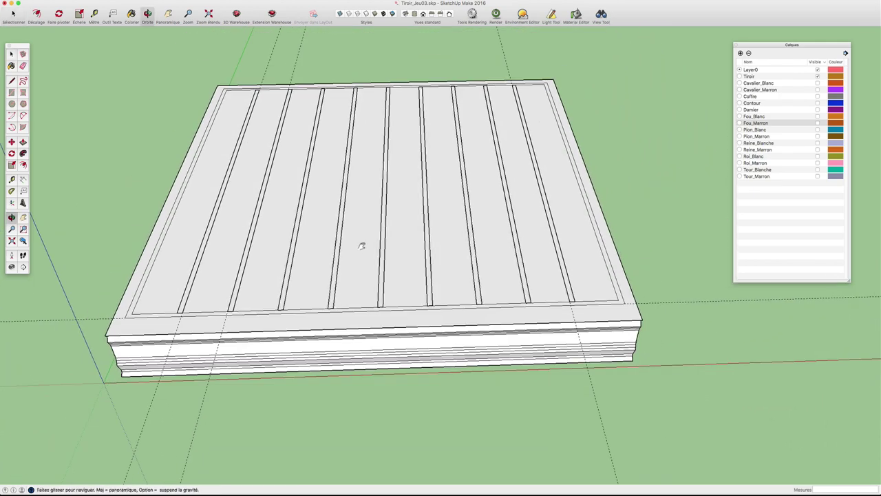
pyautogui.scroll(1, 360, 243)
pyautogui.moveTo(446, 233)
pyautogui.mouseDown(button='middle')
pyautogui.moveTo(394, 200)
pyautogui.moveTo(427, 213)
pyautogui.moveTo(309, 205)
pyautogui.moveTo(372, 226)
pyautogui.moveTo(440, 230)
pyautogui.mouseUp(button='middle')
pyautogui.scroll(1, 378, 200)
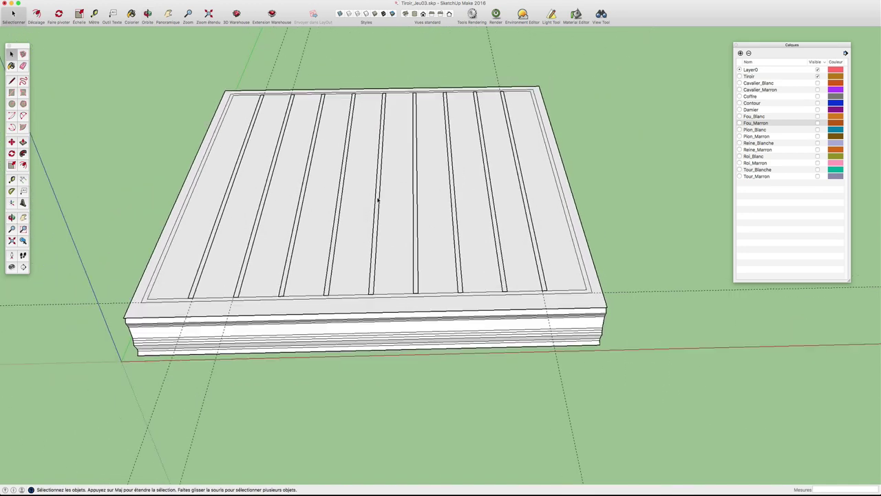
pyautogui.scroll(-2, 378, 200)
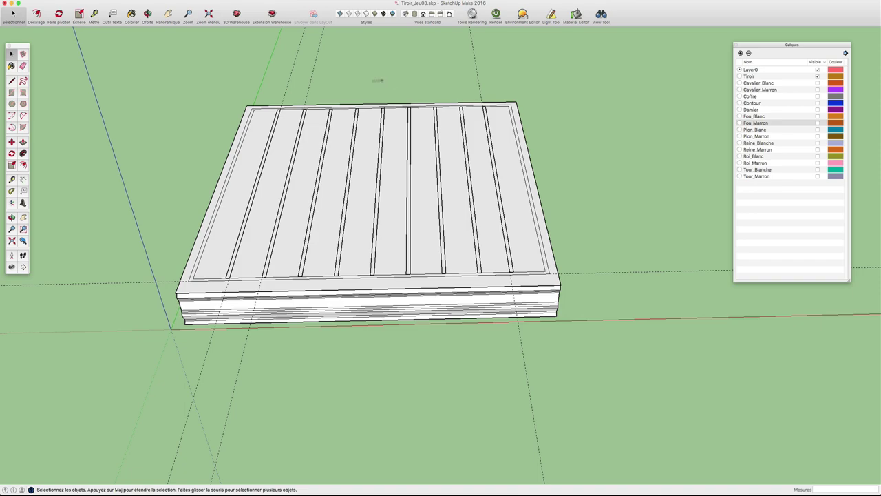
pyautogui.moveTo(441, 199)
pyautogui.mouseDown(button='middle')
pyautogui.moveTo(381, 230)
pyautogui.moveTo(407, 227)
pyautogui.mouseUp(button='middle')
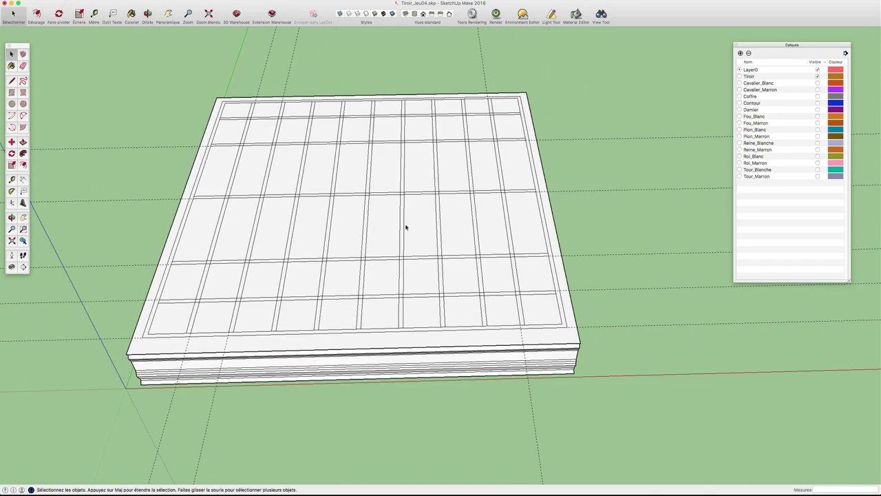
# Measure a 2,70 cm cell edge on the grid, then clear the drawer selection
pyautogui.scroll(3, 407, 227)
pyautogui.scroll(3, 346, 260)
pyautogui.scroll(-4, 324, 315)
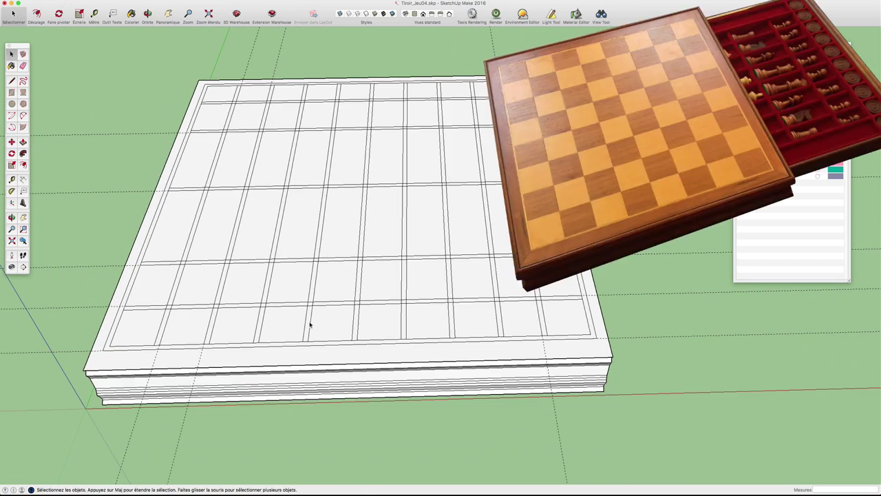
pyautogui.press('t')
pyautogui.click(285, 305)
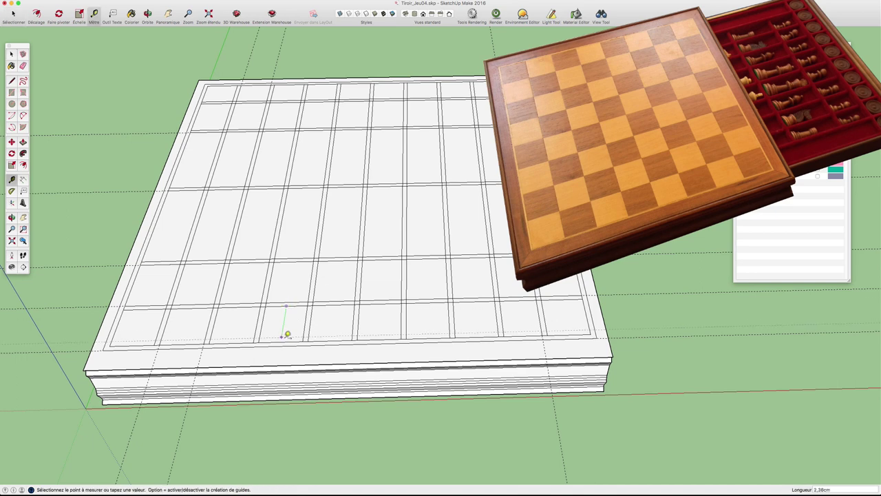
pyautogui.press('space')
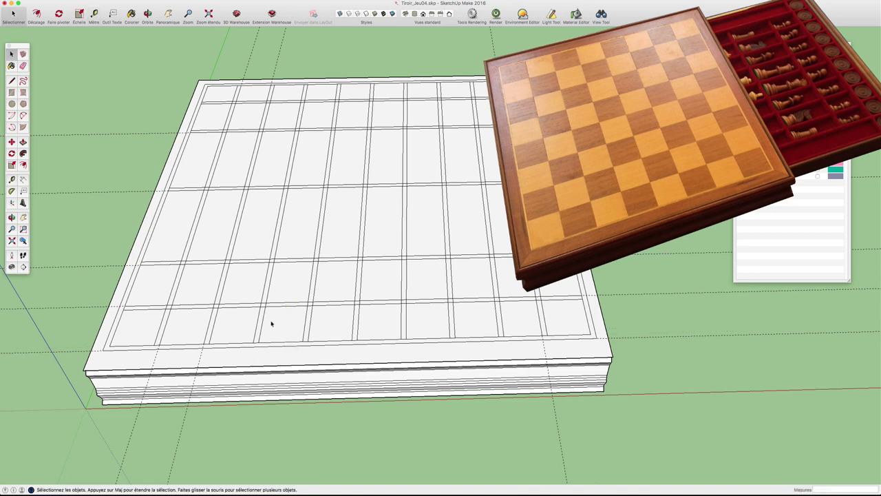
pyautogui.click(146, 293)
pyautogui.click(124, 257)
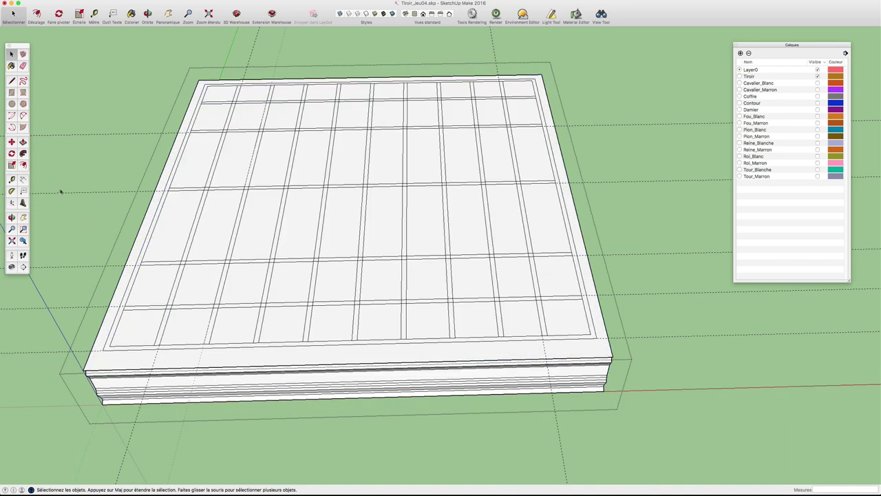
# Dimension the lower cell edges at 2,50, 3,40 and 2,70 cm
pyautogui.click(23, 179)
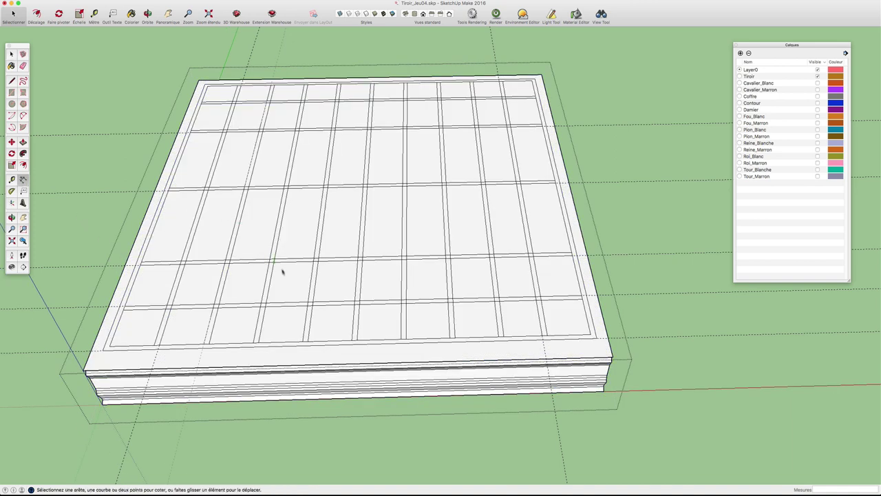
pyautogui.click(292, 302)
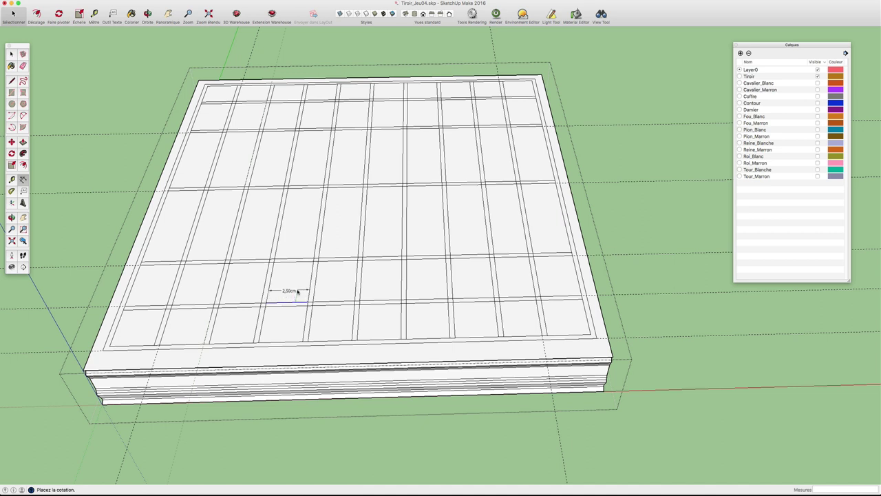
pyautogui.click(297, 292)
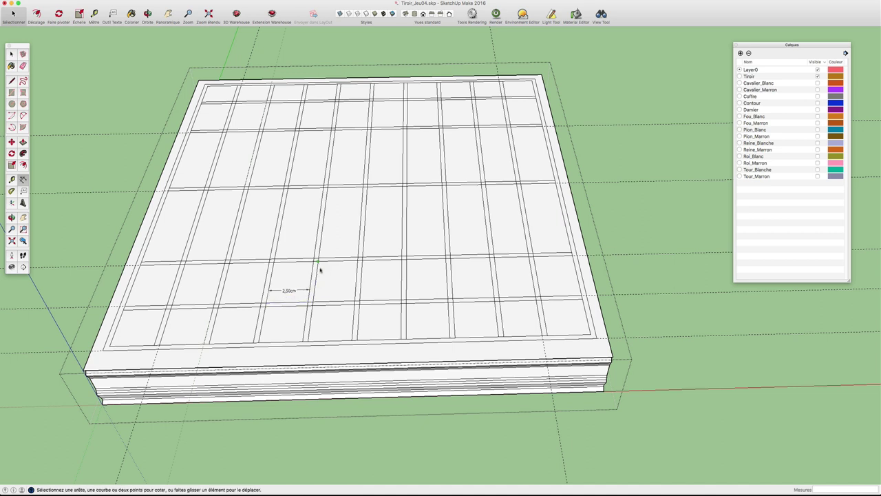
pyautogui.click(318, 278)
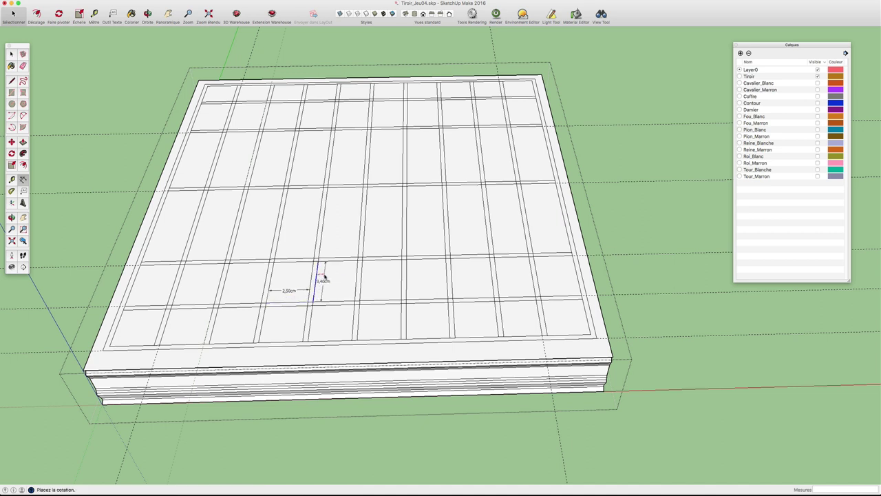
pyautogui.click(327, 277)
pyautogui.click(312, 320)
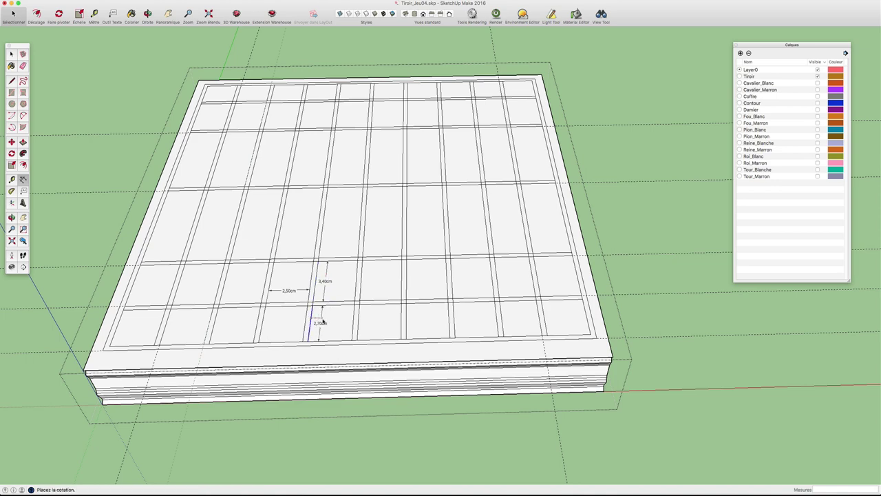
pyautogui.click(321, 322)
# Dimension the upper cell edges at 7,00, 6,70 and 3,70 cm
pyautogui.moveTo(431, 287); pyautogui.dragTo(360, 252, button='middle')
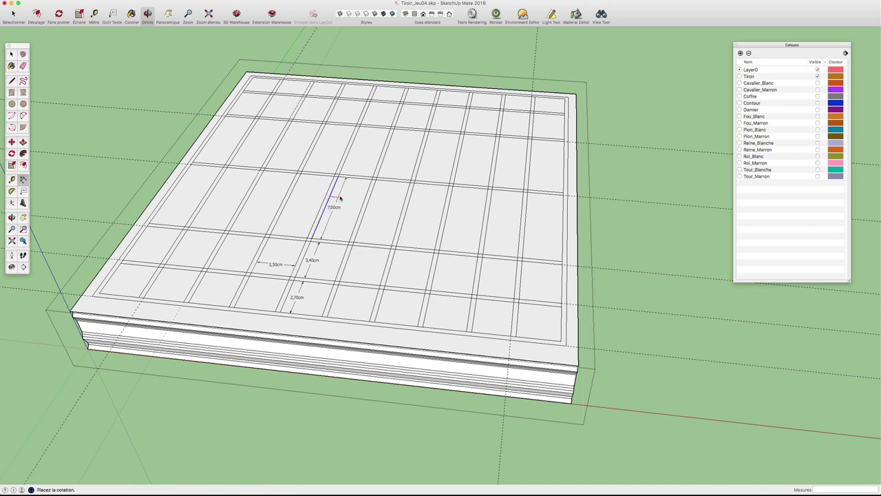
pyautogui.click(349, 161)
pyautogui.click(358, 156)
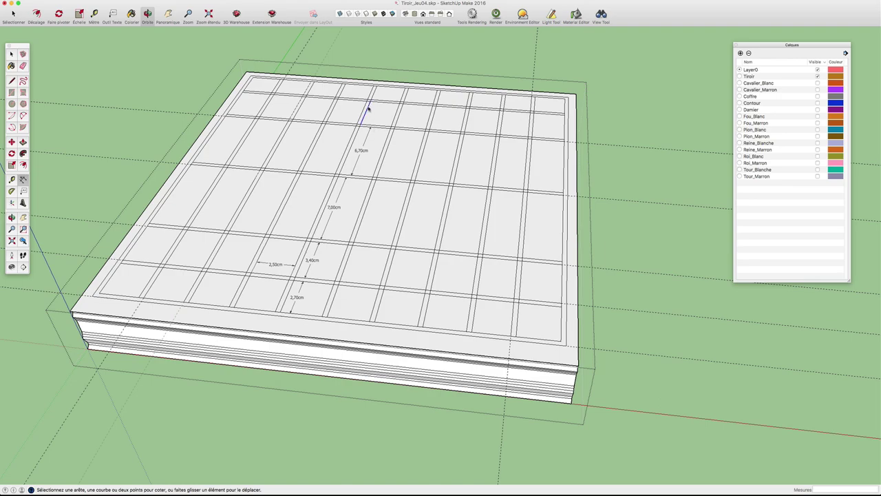
pyautogui.click(369, 108)
pyautogui.click(374, 112)
# Orbit the board from several angles to review the compartment dimensions
pyautogui.moveTo(374, 113)
pyautogui.mouseDown(button='middle')
pyautogui.moveTo(500, 215)
pyautogui.moveTo(405, 254)
pyautogui.moveTo(472, 236)
pyautogui.moveTo(432, 286)
pyautogui.moveTo(334, 261)
pyautogui.moveTo(443, 224)
pyautogui.moveTo(356, 232)
pyautogui.moveTo(245, 210)
pyautogui.moveTo(543, 230)
pyautogui.mouseUp(button='middle')
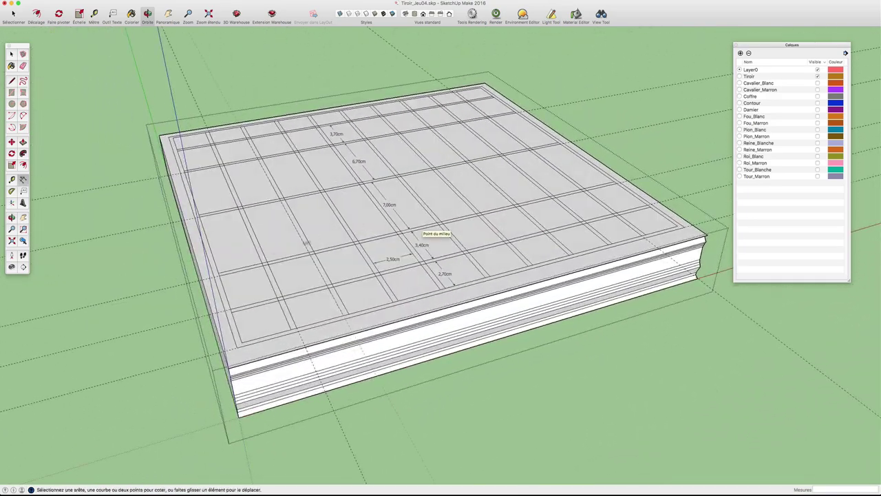
pyautogui.moveTo(413, 231)
pyautogui.mouseDown(button='middle')
pyautogui.moveTo(315, 232)
pyautogui.moveTo(356, 211)
pyautogui.moveTo(285, 225)
pyautogui.moveTo(365, 238)
pyautogui.moveTo(457, 222)
pyautogui.moveTo(261, 281)
pyautogui.moveTo(500, 234)
pyautogui.moveTo(427, 232)
pyautogui.moveTo(506, 240)
pyautogui.mouseUp(button='middle')
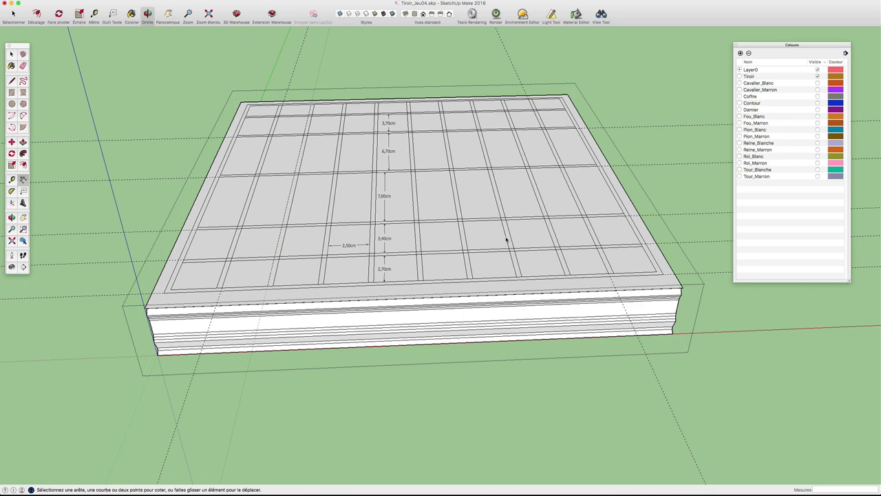
pyautogui.moveTo(513, 254)
pyautogui.mouseDown(button='middle')
pyautogui.moveTo(476, 240)
pyautogui.moveTo(344, 230)
pyautogui.moveTo(505, 259)
pyautogui.mouseUp(button='middle')
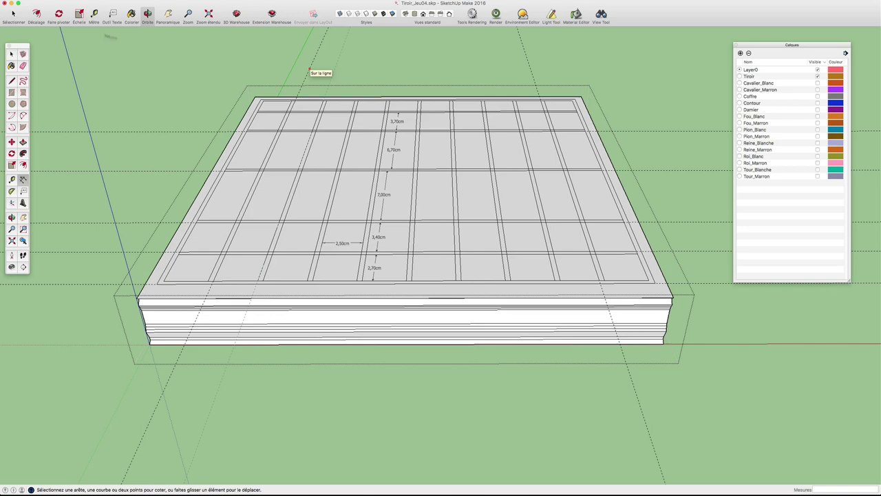
pyautogui.press('space')
pyautogui.moveTo(310, 68)
pyautogui.mouseDown(button='middle')
pyautogui.moveTo(437, 210)
pyautogui.moveTo(307, 232)
pyautogui.moveTo(418, 242)
pyautogui.mouseUp(button='middle')
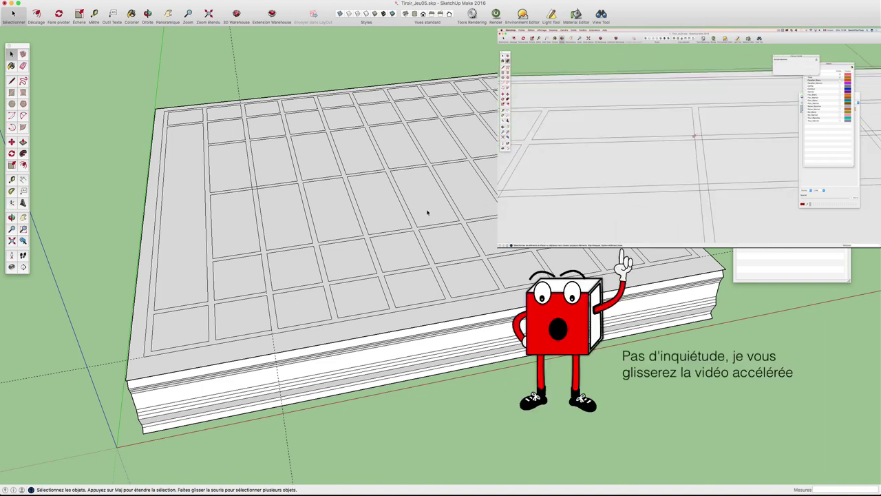
# Select the drawer and the groove face between the grid compartments
pyautogui.click(178, 262)
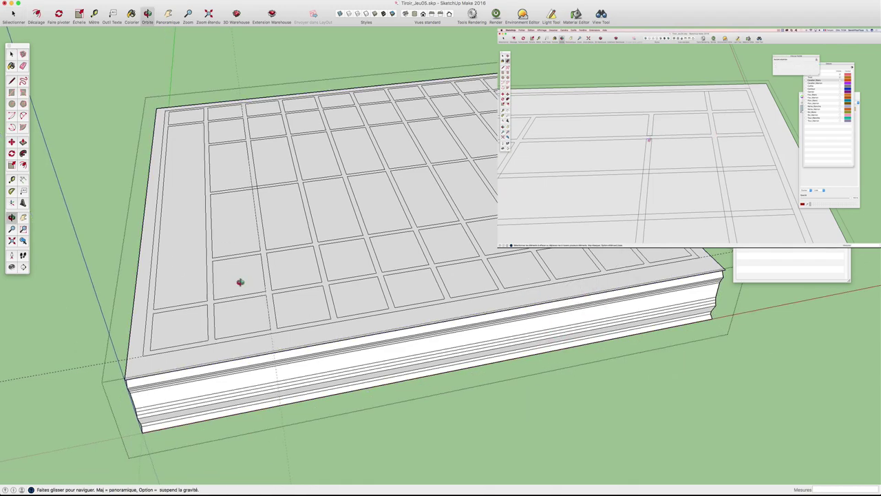
pyautogui.moveTo(240, 281); pyautogui.dragTo(173, 287, button='middle')
pyautogui.scroll(5, 193, 280)
pyautogui.scroll(-2, 193, 280)
pyautogui.scroll(-2, 196, 275)
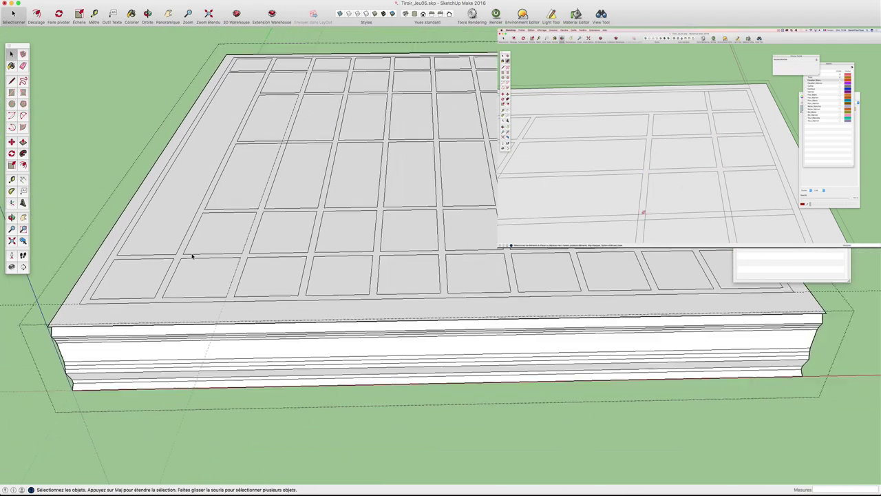
pyautogui.scroll(-2, 204, 269)
pyautogui.scroll(-1, 223, 290)
pyautogui.scroll(1, 220, 282)
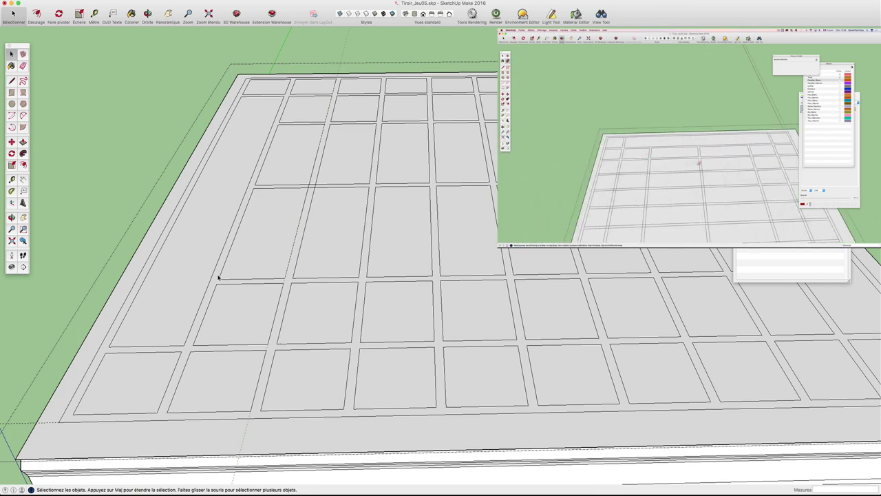
pyautogui.click(218, 277)
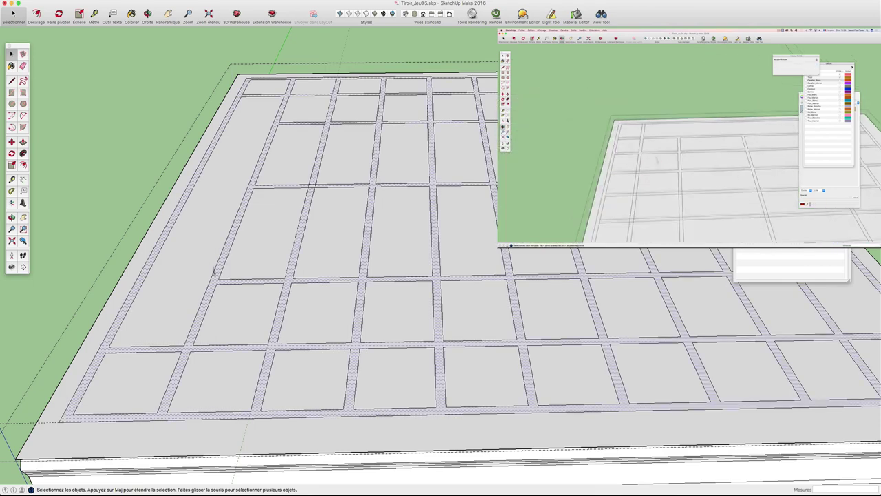
# Push the groove face down with Push/Pull to deepen the compartments
pyautogui.moveTo(287, 308)
pyautogui.mouseDown(button='middle')
pyautogui.moveTo(317, 295)
pyautogui.moveTo(305, 291)
pyautogui.mouseUp(button='middle')
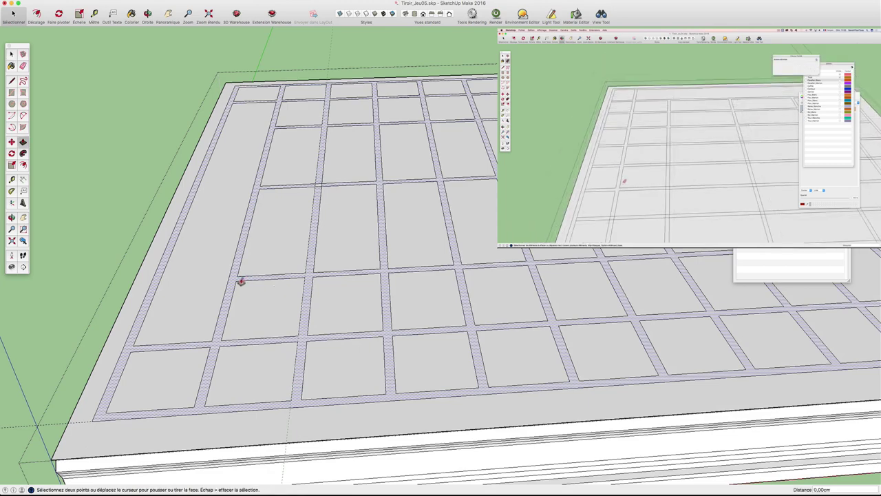
pyautogui.press('p')
pyautogui.click(230, 280)
pyautogui.moveTo(232, 275)
pyautogui.mouseDown(button='middle')
pyautogui.moveTo(305, 291)
pyautogui.moveTo(294, 297)
pyautogui.moveTo(348, 284)
pyautogui.moveTo(337, 289)
pyautogui.mouseUp(button='middle')
pyautogui.click(286, 281)
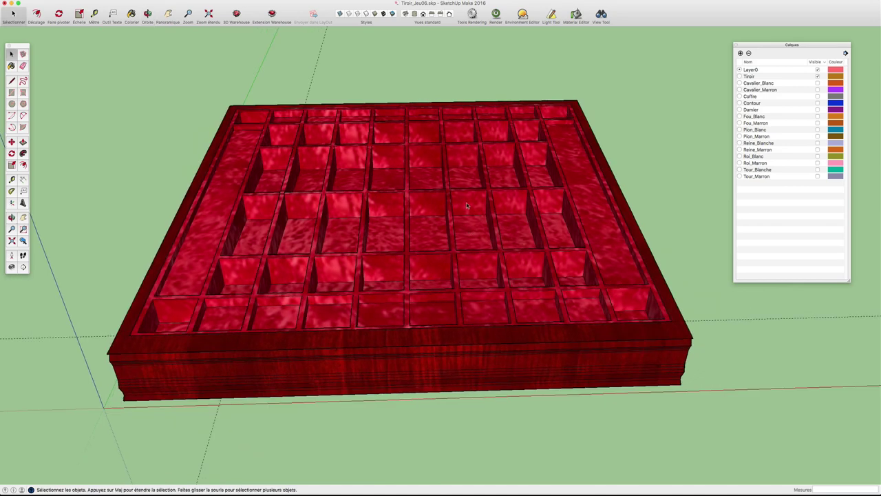
pyautogui.press('b')
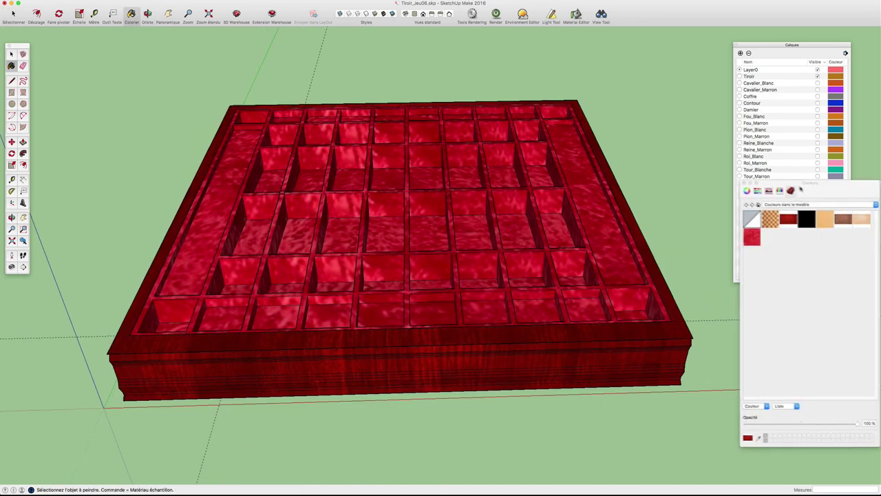
pyautogui.moveTo(803, 190); pyautogui.dragTo(741, 134)
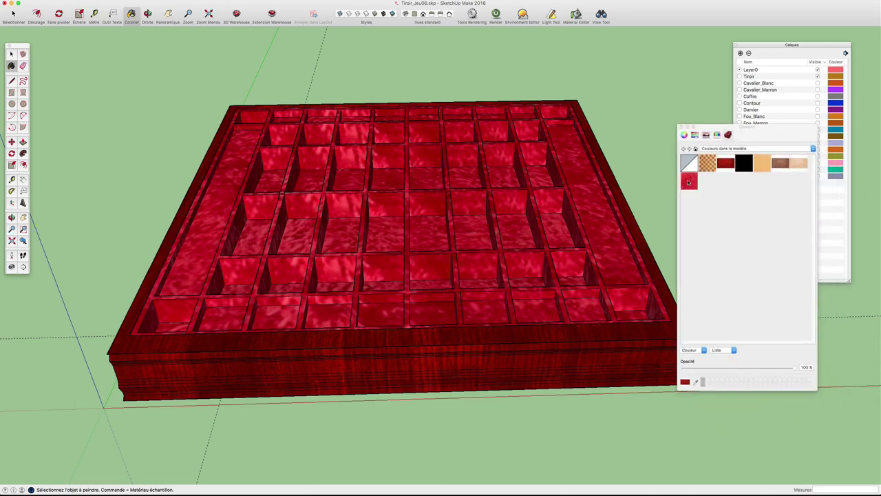
pyautogui.moveTo(343, 249)
pyautogui.mouseDown(button='middle')
pyautogui.moveTo(366, 270)
pyautogui.moveTo(502, 255)
pyautogui.moveTo(386, 272)
pyautogui.moveTo(152, 238)
pyautogui.moveTo(407, 261)
pyautogui.moveTo(532, 287)
pyautogui.moveTo(460, 243)
pyautogui.moveTo(422, 107)
pyautogui.moveTo(398, 171)
pyautogui.mouseUp(button='middle')
pyautogui.scroll(5, 533, 287)
pyautogui.scroll(-5, 461, 242)
pyautogui.scroll(-2, 423, 232)
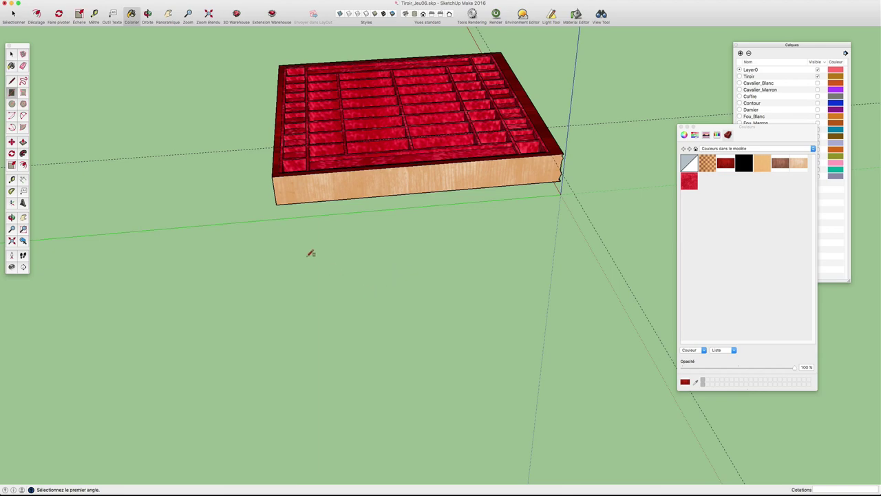
# Draw a rectangle beside the tray, offset a narrow border inward and raise it into box walls
pyautogui.click(384, 288)
pyautogui.scroll(3, 360, 267)
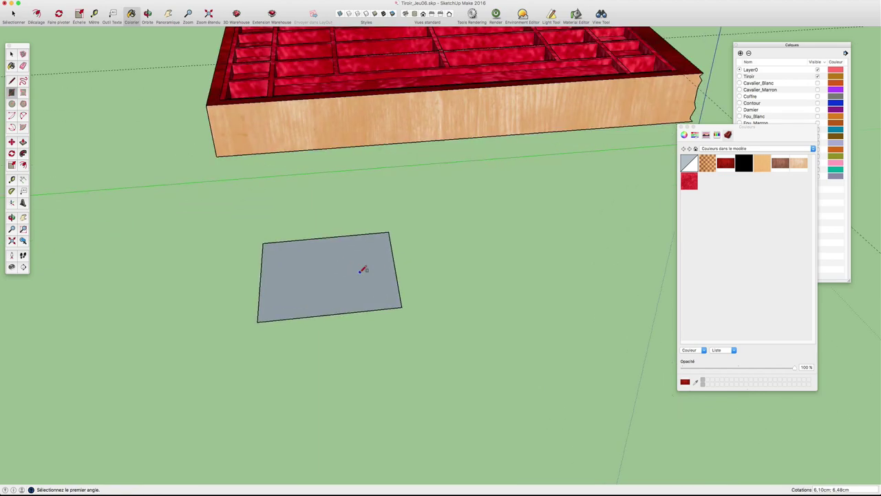
pyautogui.press('f')
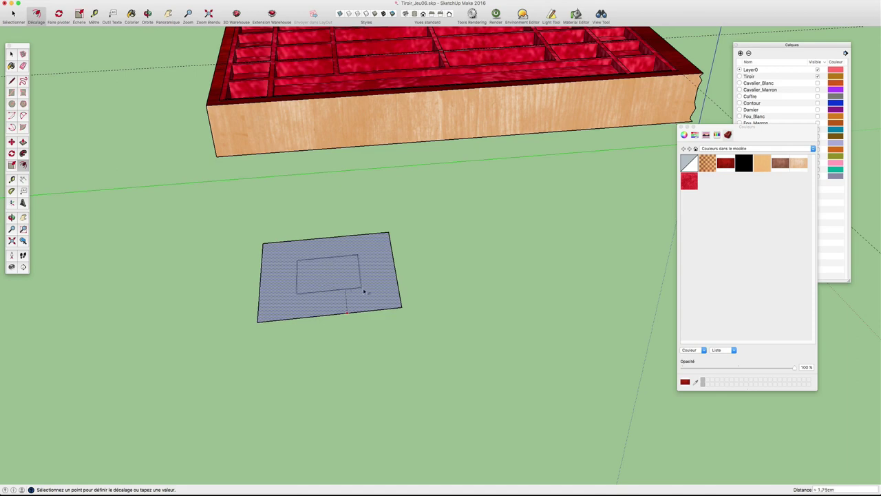
pyautogui.click(385, 302)
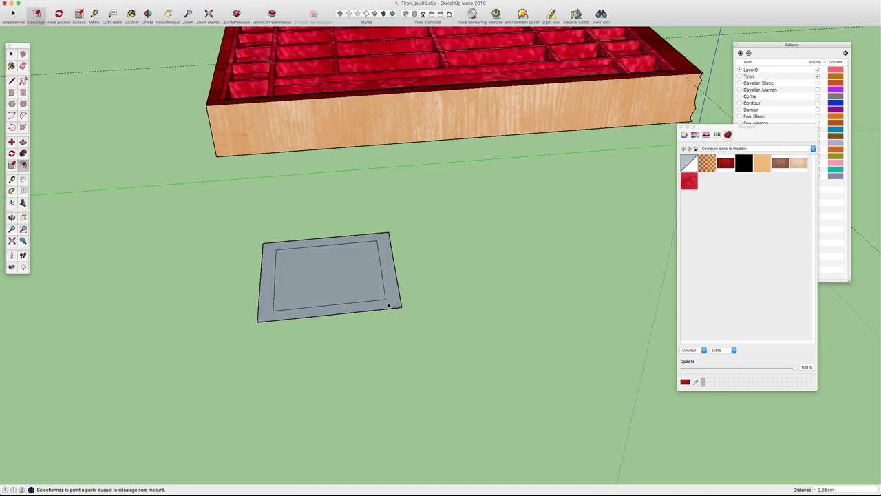
pyautogui.press('p')
pyautogui.click(390, 305)
pyautogui.click(393, 226)
pyautogui.moveTo(358, 230)
pyautogui.mouseDown(button='middle')
pyautogui.moveTo(355, 256)
pyautogui.moveTo(255, 241)
pyautogui.mouseUp(button='middle')
pyautogui.doubleClick(344, 242)
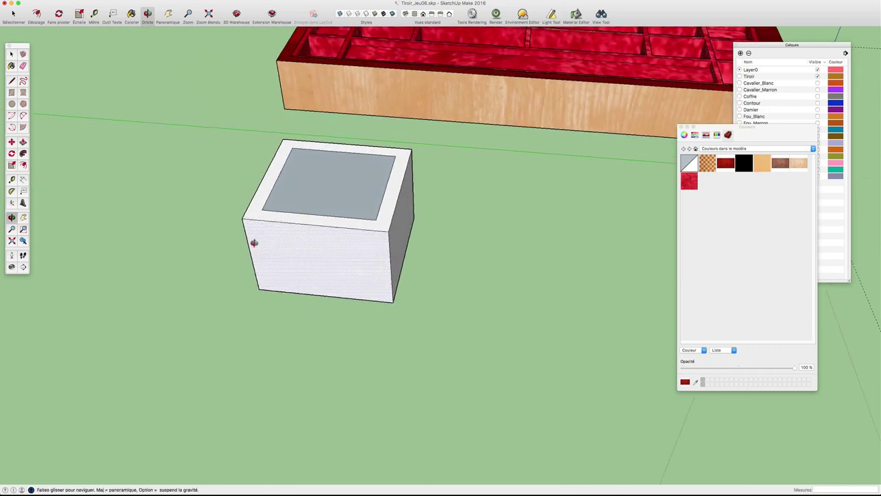
# Reverse the box's top face and push the inner floor down 1.62 cm
pyautogui.press('space')
pyautogui.rightClick(329, 184)
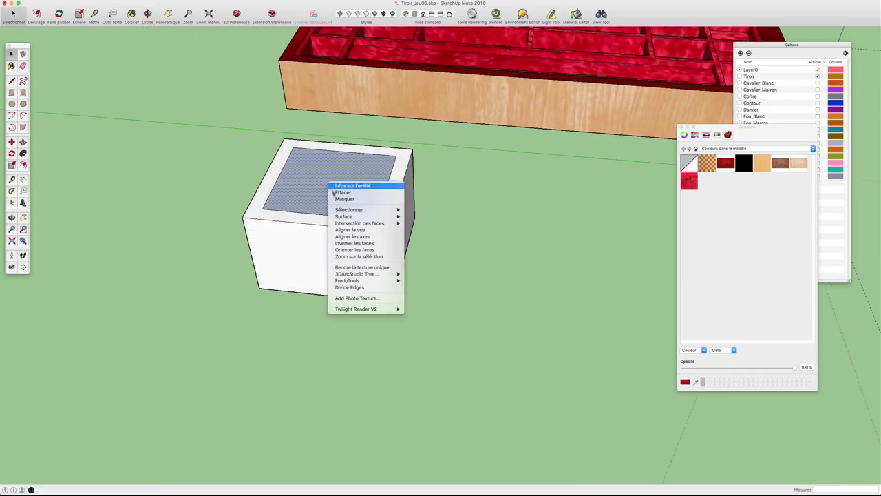
pyautogui.click(348, 244)
pyautogui.moveTo(356, 219); pyautogui.dragTo(281, 207, button='middle')
pyautogui.press('p')
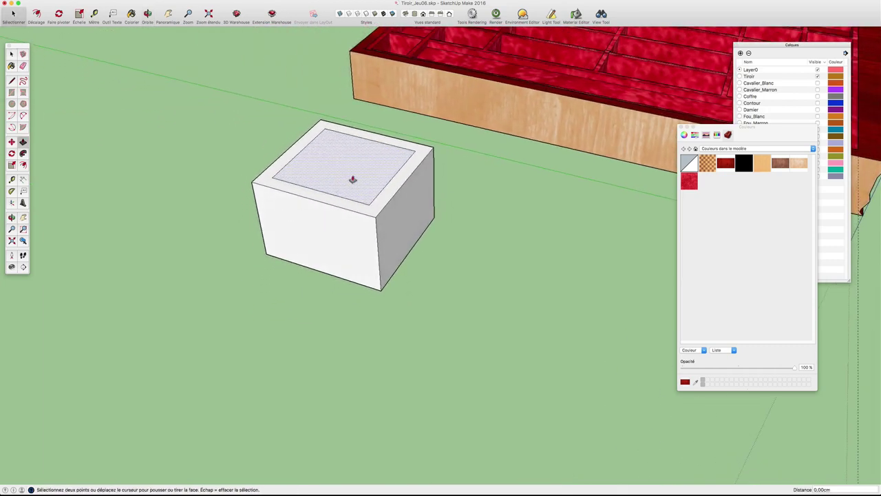
pyautogui.click(353, 180)
pyautogui.click(355, 204)
pyautogui.moveTo(355, 204)
pyautogui.mouseDown(button='middle')
pyautogui.moveTo(195, 259)
pyautogui.moveTo(386, 380)
pyautogui.moveTo(516, 366)
pyautogui.moveTo(475, 315)
pyautogui.moveTo(430, 315)
pyautogui.moveTo(332, 282)
pyautogui.moveTo(274, 288)
pyautogui.moveTo(330, 337)
pyautogui.moveTo(235, 301)
pyautogui.mouseUp(button='middle')
# Orbit and zoom to view the new white box together with the drawer tray from above
pyautogui.moveTo(416, 370)
pyautogui.mouseDown(button='middle')
pyautogui.moveTo(379, 338)
pyautogui.moveTo(354, 335)
pyautogui.moveTo(367, 316)
pyautogui.moveTo(266, 330)
pyautogui.mouseUp(button='middle')
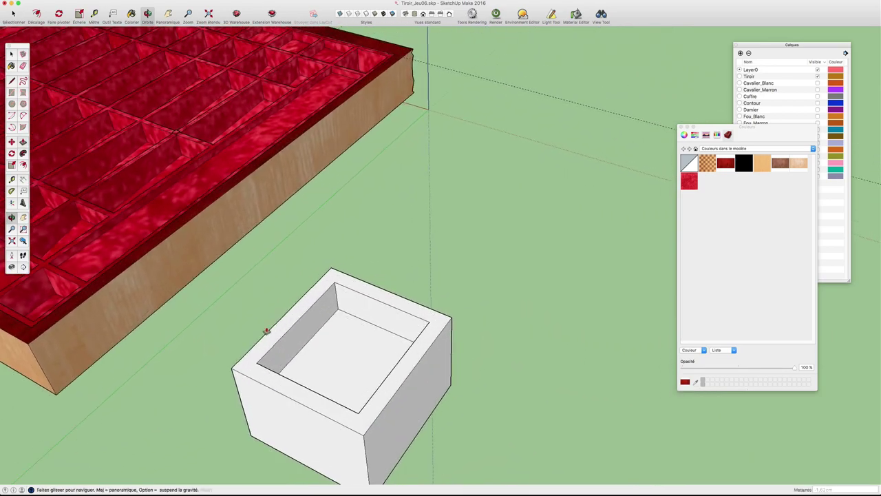
pyautogui.scroll(3, 380, 335)
pyautogui.press('m')
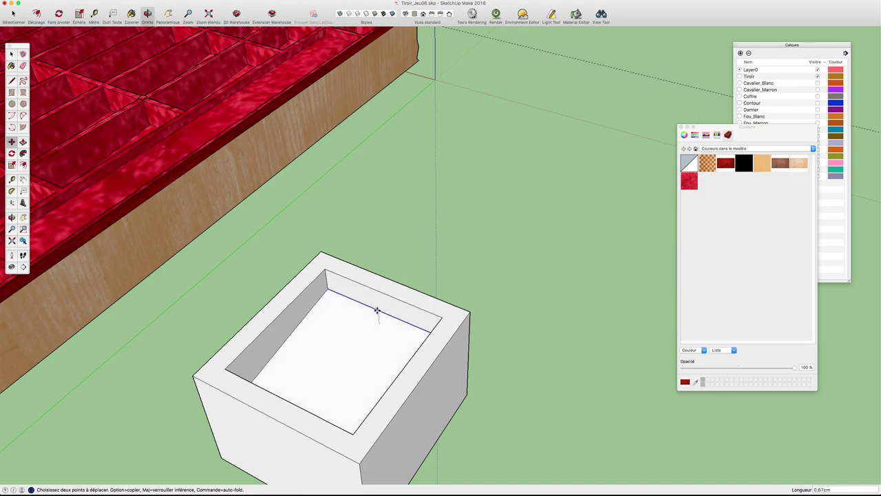
pyautogui.press('space')
pyautogui.scroll(-3, 381, 316)
pyautogui.moveTo(383, 320); pyautogui.dragTo(327, 327, button='middle')
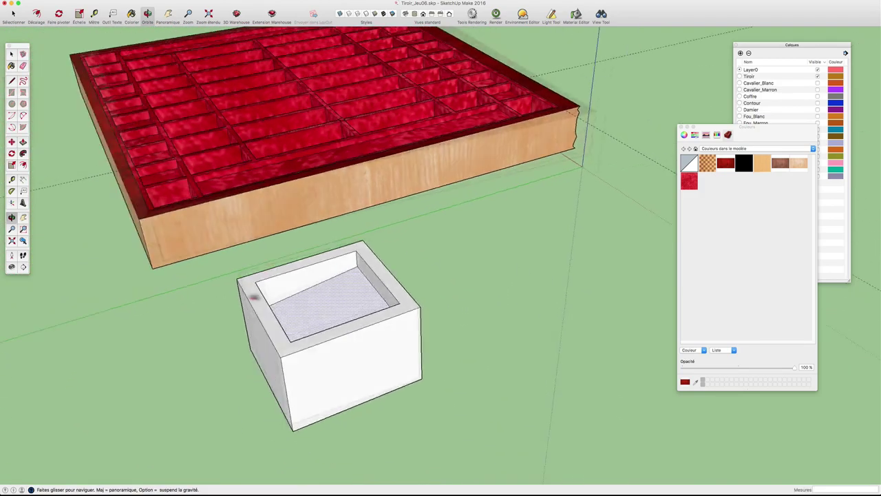
pyautogui.scroll(1, 327, 327)
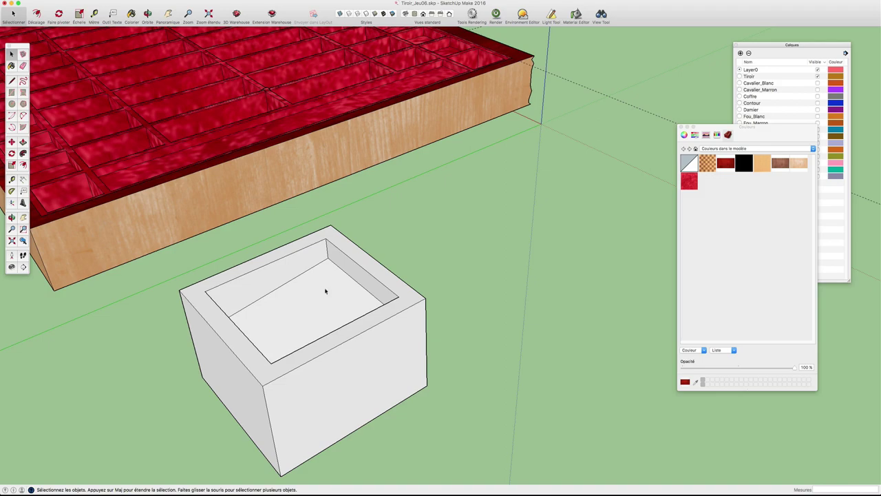
pyautogui.scroll(-2, 269, 248)
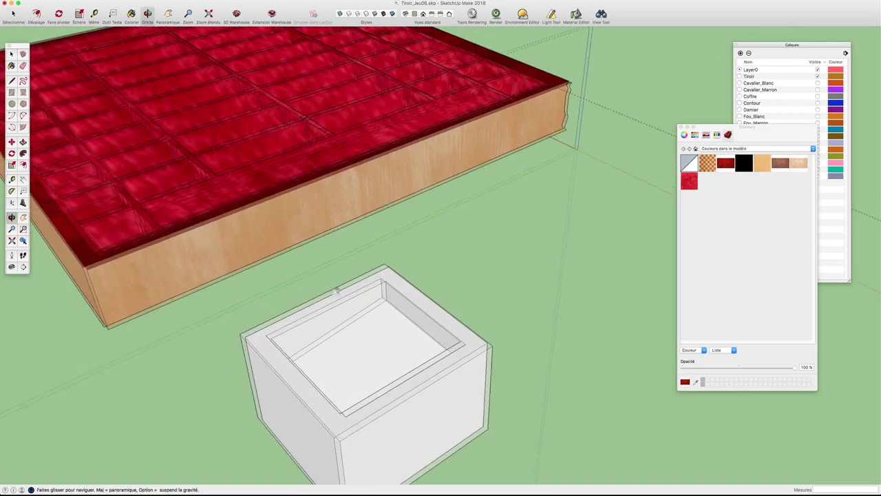
pyautogui.moveTo(335, 289); pyautogui.dragTo(337, 261, button='middle')
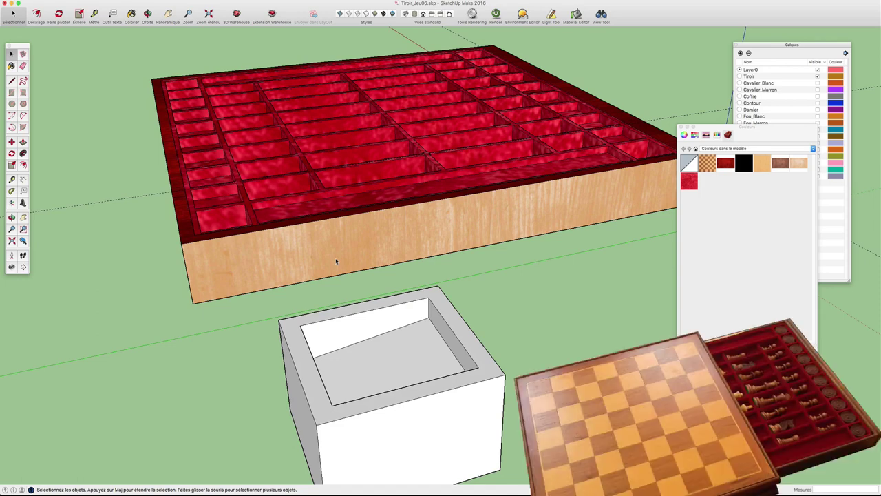
# Orbit and zoom around the red tray to inspect its compartment grid from above and low angles
pyautogui.moveTo(368, 347)
pyautogui.mouseDown(button='middle')
pyautogui.moveTo(423, 311)
pyautogui.moveTo(388, 317)
pyautogui.mouseUp(button='middle')
pyautogui.moveTo(296, 303)
pyautogui.mouseDown(button='middle')
pyautogui.moveTo(429, 334)
pyautogui.moveTo(468, 317)
pyautogui.moveTo(414, 342)
pyautogui.moveTo(559, 301)
pyautogui.mouseUp(button='middle')
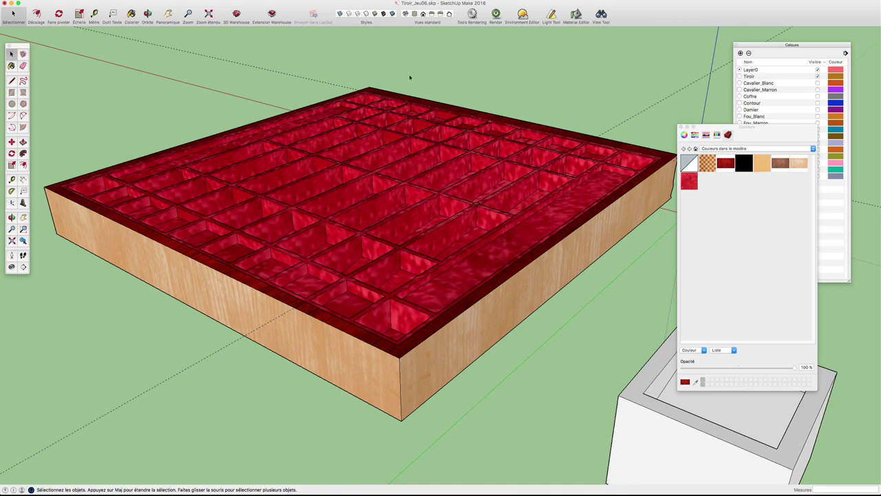
pyautogui.moveTo(307, 233)
pyautogui.mouseDown(button='middle')
pyautogui.moveTo(428, 211)
pyautogui.moveTo(251, 274)
pyautogui.moveTo(393, 201)
pyautogui.moveTo(596, 227)
pyautogui.moveTo(327, 251)
pyautogui.mouseUp(button='middle')
pyautogui.scroll(3, 597, 227)
pyautogui.scroll(3, 326, 251)
pyautogui.scroll(2, 339, 255)
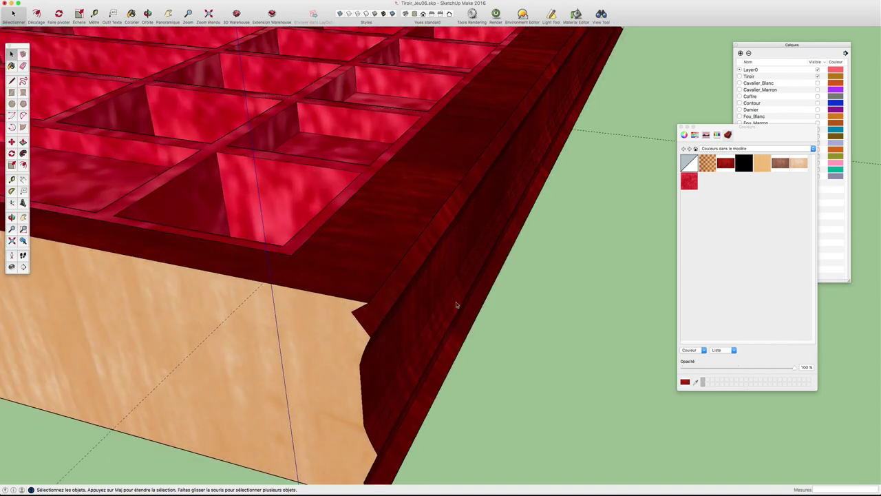
pyautogui.scroll(-3, 335, 265)
pyautogui.moveTo(425, 324)
pyautogui.mouseDown(button='middle')
pyautogui.moveTo(453, 296)
pyautogui.moveTo(434, 178)
pyautogui.moveTo(604, 335)
pyautogui.mouseUp(button='middle')
pyautogui.scroll(-2, 453, 296)
pyautogui.scroll(2, 503, 270)
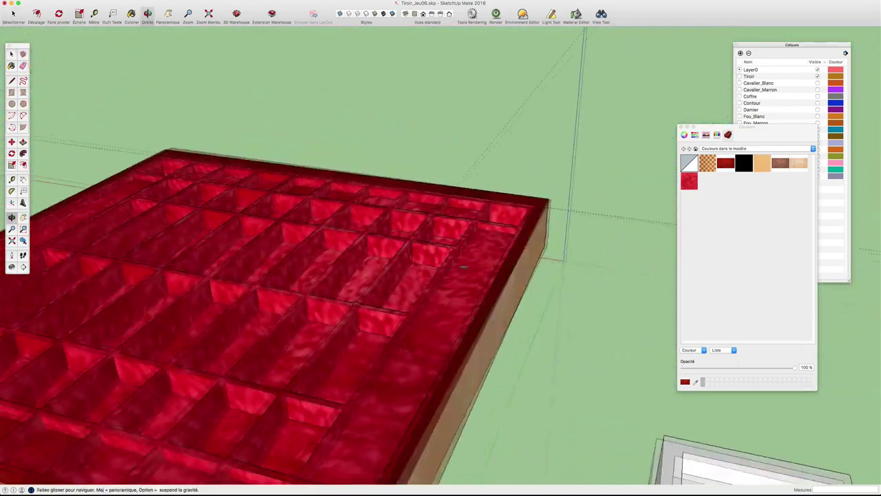
pyautogui.scroll(2, 503, 270)
pyautogui.scroll(3, 446, 287)
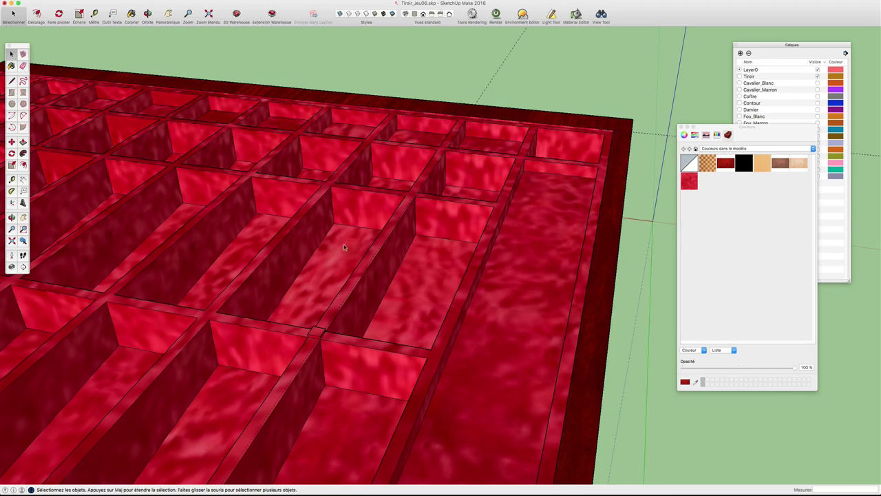
pyautogui.scroll(-4, 344, 247)
pyautogui.moveTo(343, 244)
pyautogui.mouseDown(button='middle')
pyautogui.moveTo(428, 267)
pyautogui.moveTo(342, 293)
pyautogui.moveTo(392, 275)
pyautogui.mouseUp(button='middle')
pyautogui.scroll(-3, 428, 267)
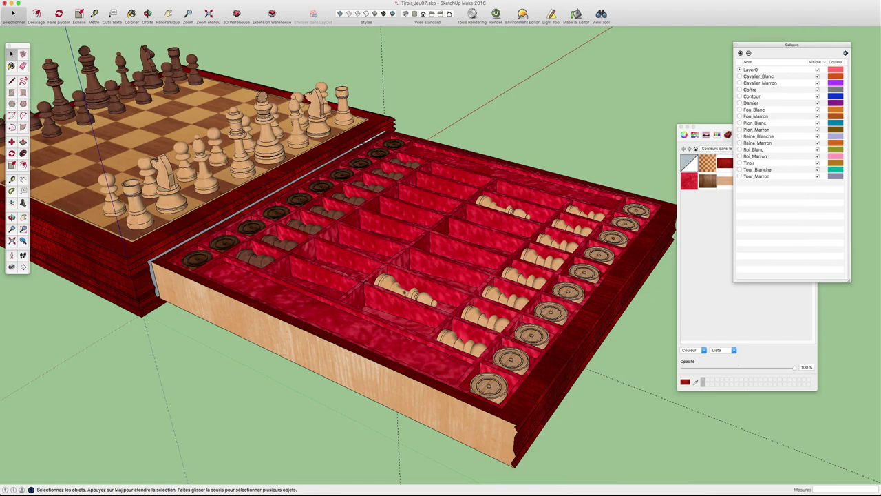
# Select the drawer tray and show the Components panel from the Window menu
pyautogui.moveTo(385, 289); pyautogui.dragTo(366, 276, button='middle')
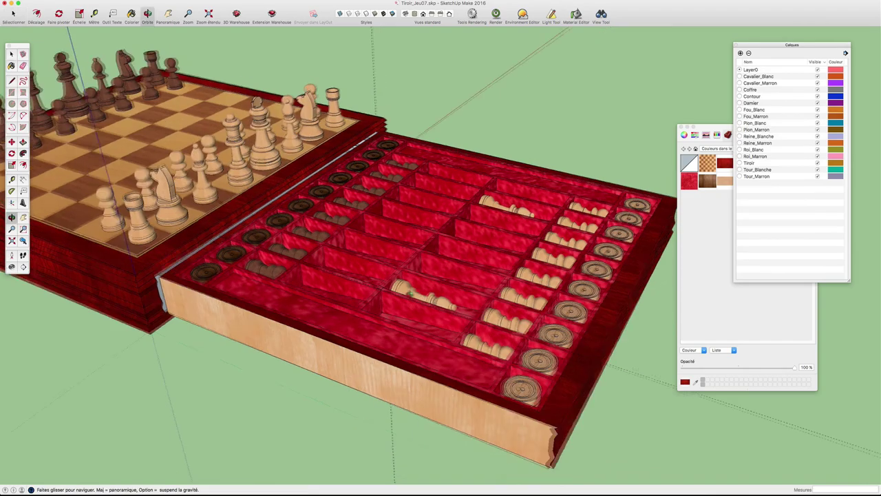
pyautogui.scroll(3, 366, 276)
pyautogui.scroll(3, 447, 357)
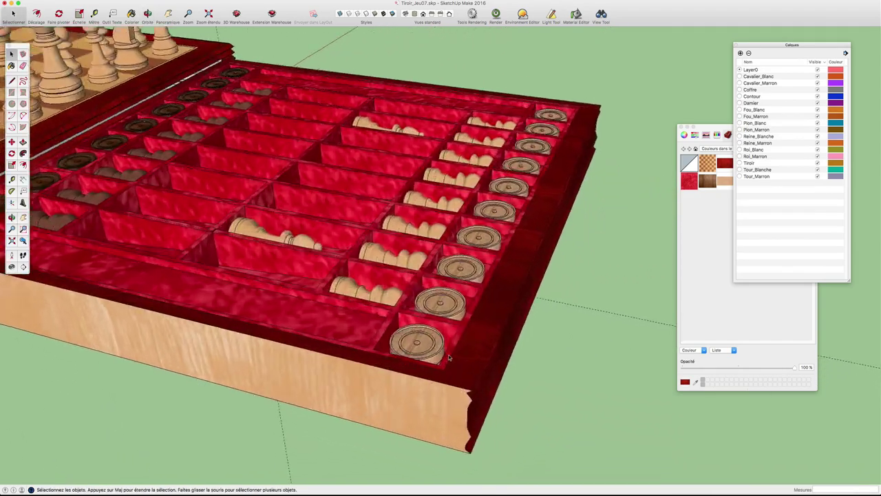
pyautogui.scroll(3, 447, 357)
pyautogui.click(431, 342)
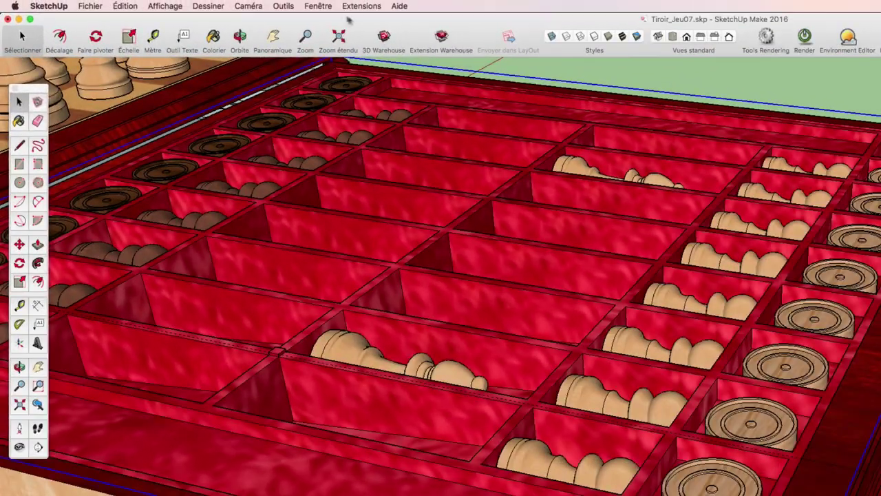
pyautogui.click(319, 6)
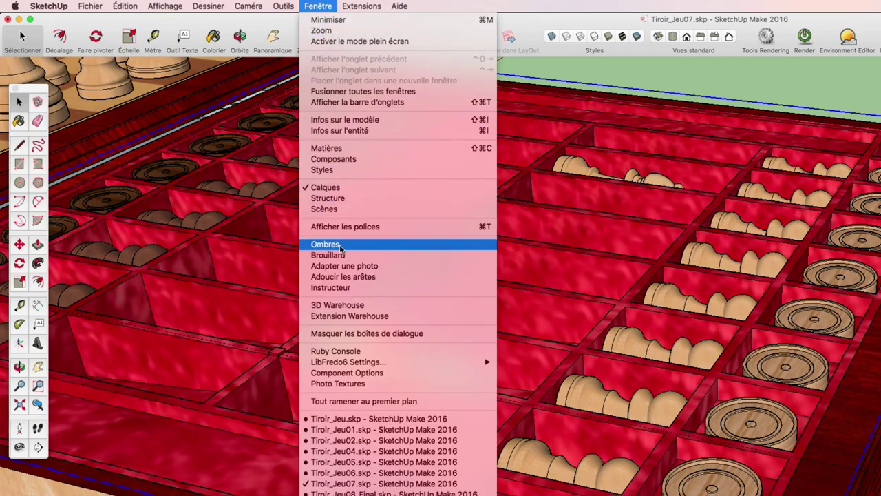
pyautogui.click(338, 159)
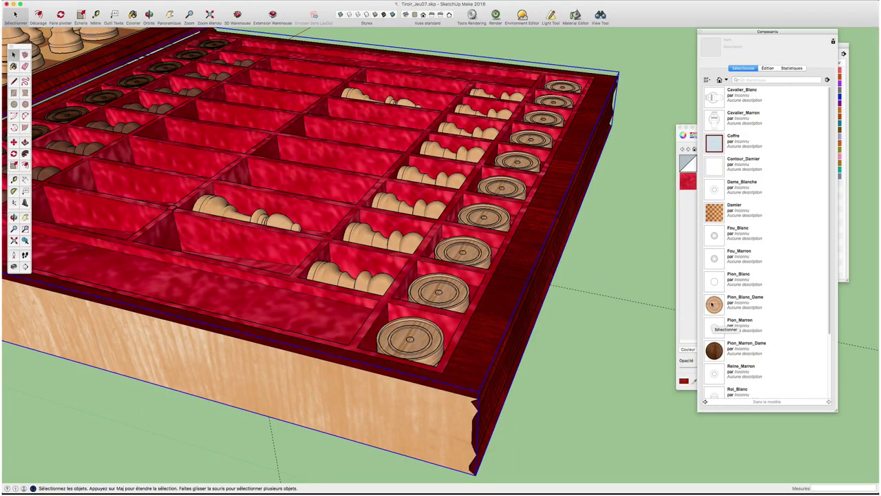
# Orbit closely over the pawns, then bring forward and expand the Layers panel
pyautogui.moveTo(447, 333)
pyautogui.mouseDown(button='middle')
pyautogui.moveTo(298, 370)
pyautogui.moveTo(304, 352)
pyautogui.mouseUp(button='middle')
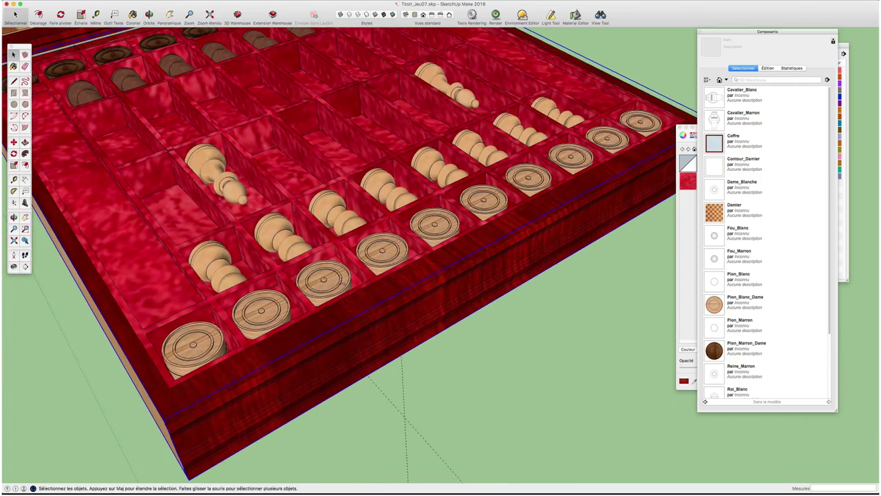
pyautogui.moveTo(267, 288); pyautogui.dragTo(316, 316, button='middle')
pyautogui.moveTo(277, 344); pyautogui.dragTo(227, 324)
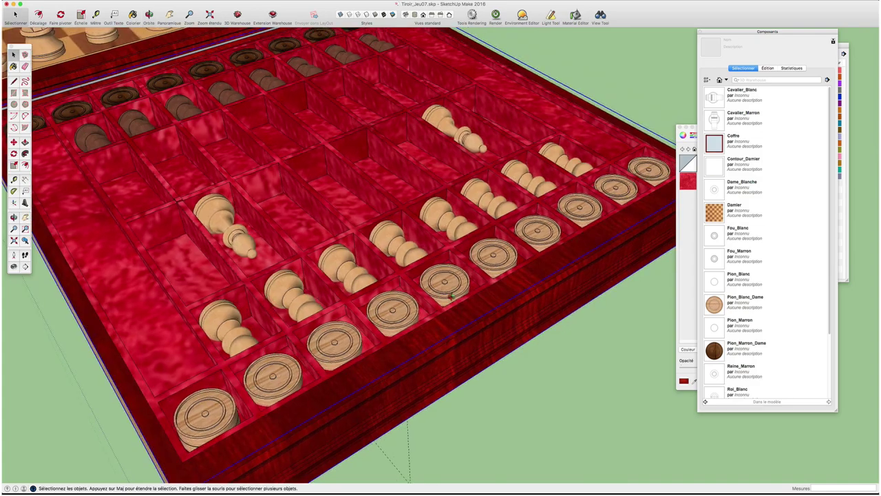
pyautogui.press('space')
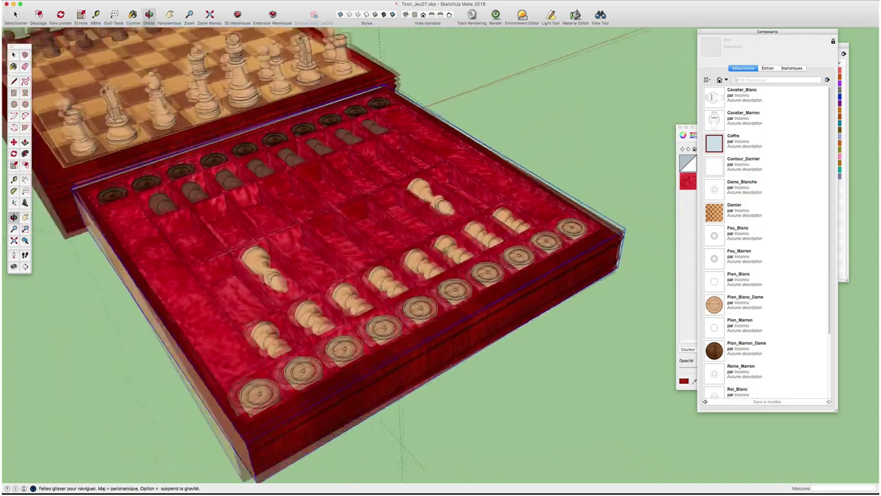
pyautogui.moveTo(331, 275); pyautogui.dragTo(367, 248, button='middle')
pyautogui.scroll(5, 368, 248)
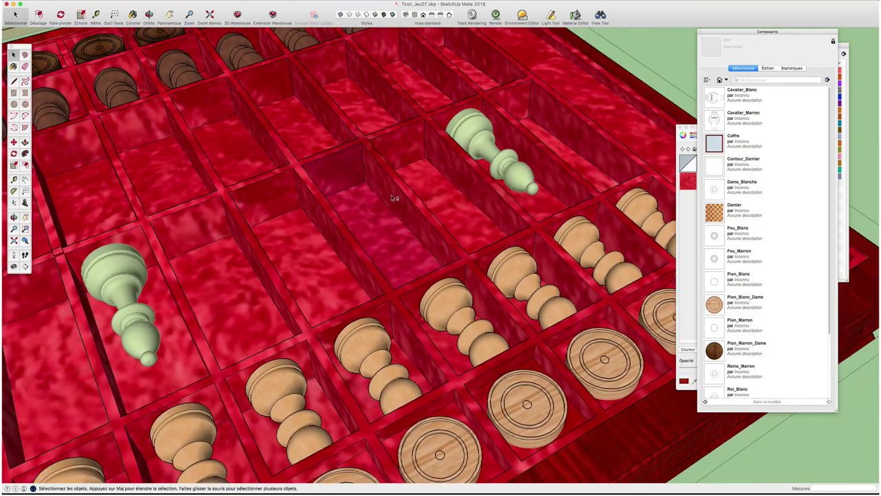
pyautogui.scroll(-3, 367, 194)
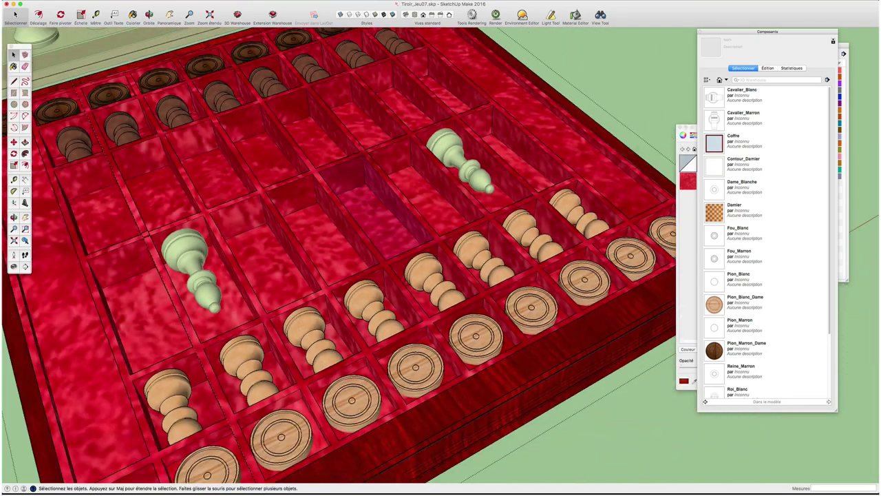
pyautogui.doubleClick(842, 45)
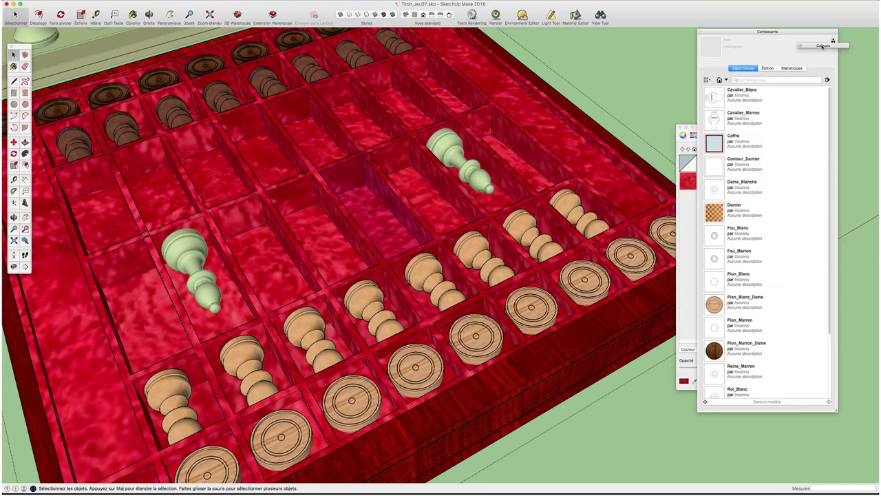
pyautogui.doubleClick(823, 45)
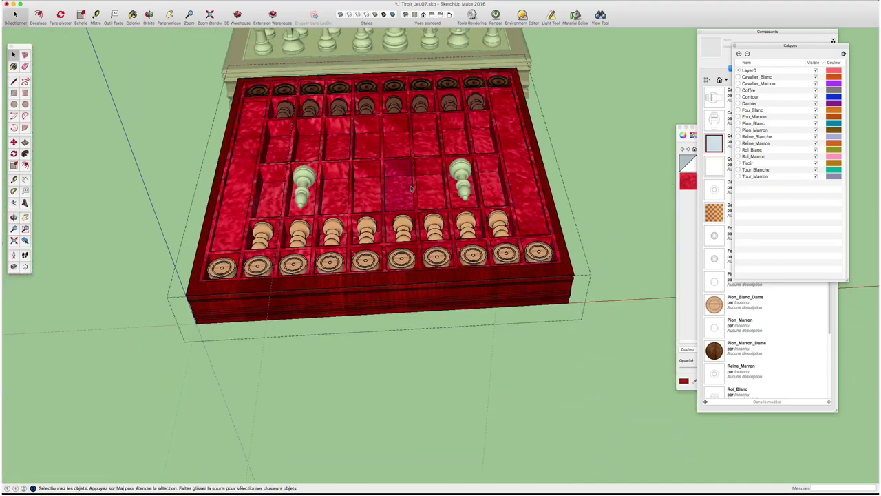
# Turn the view to the whole drawer and paste a copy of the small compartment box
pyautogui.press('o')
pyautogui.moveTo(393, 189); pyautogui.dragTo(323, 201)
pyautogui.press('space')
pyautogui.scroll(3, 323, 200)
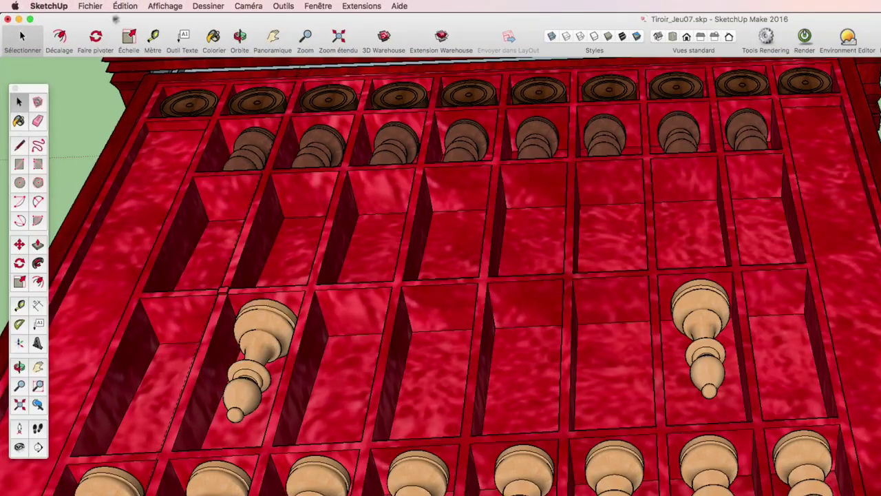
pyautogui.click(125, 7)
pyautogui.click(129, 69)
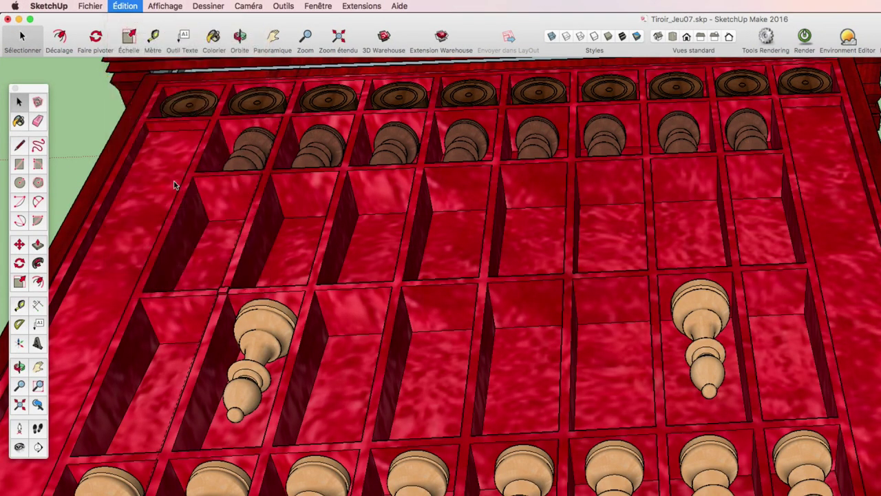
pyautogui.scroll(-5, 172, 185)
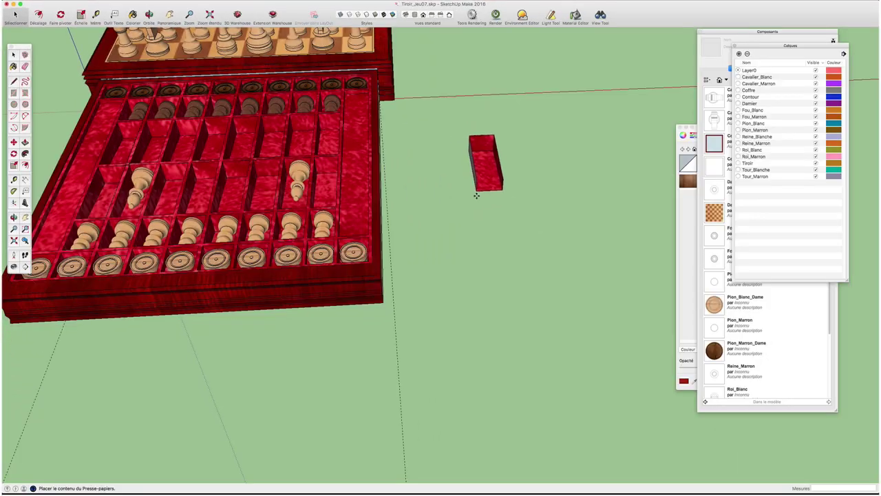
# Place the pasted red block beside the drawer and draw a line along its bottom edge
pyautogui.click(496, 201)
pyautogui.moveTo(496, 200); pyautogui.dragTo(448, 151, button='middle')
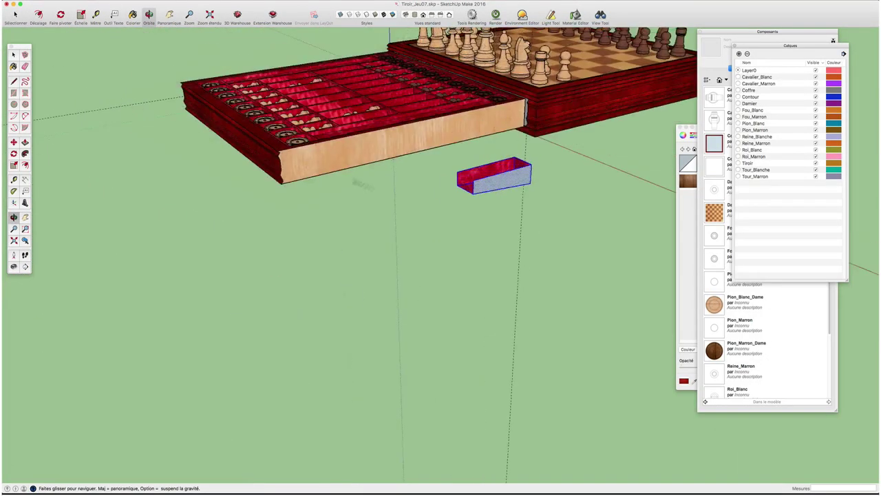
pyautogui.scroll(2, 449, 151)
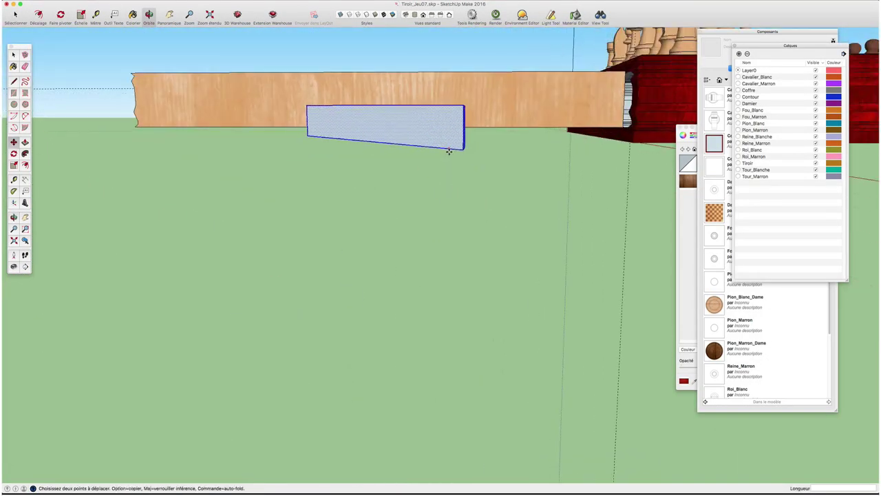
pyautogui.press('space')
pyautogui.press('l')
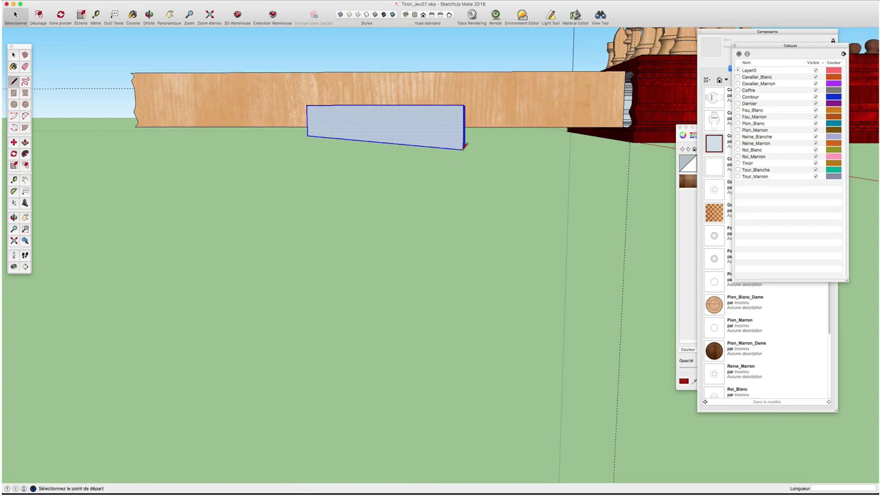
pyautogui.click(406, 144)
pyautogui.click(308, 148)
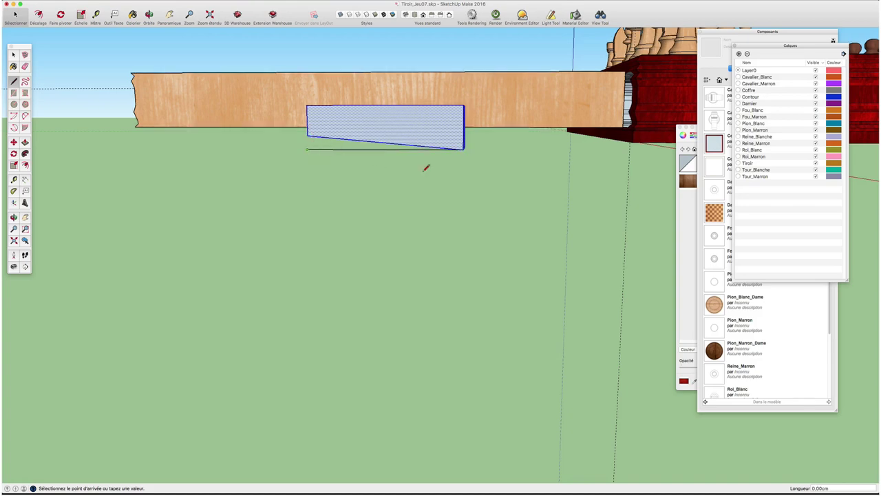
pyautogui.press('space')
# Orbit through several views looking across the drawer toward the chessboard
pyautogui.moveTo(411, 185)
pyautogui.mouseDown(button='middle')
pyautogui.moveTo(429, 246)
pyautogui.moveTo(389, 214)
pyautogui.mouseUp(button='middle')
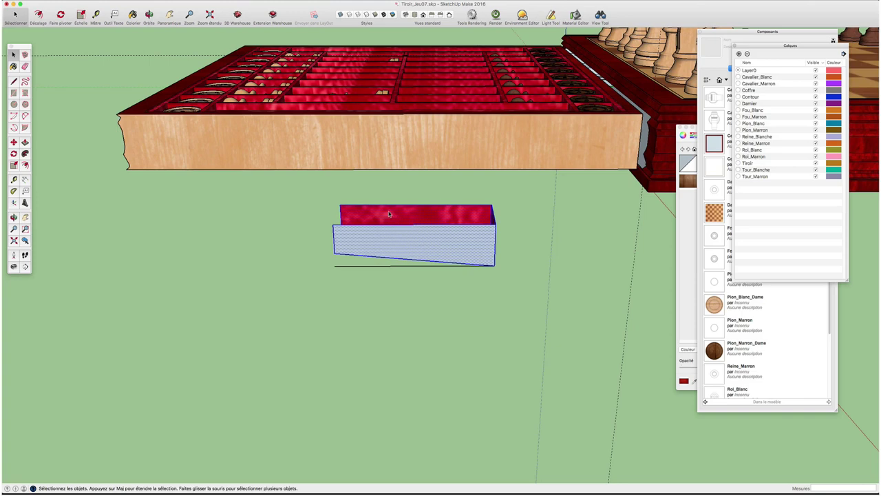
pyautogui.moveTo(431, 271); pyautogui.dragTo(441, 228, button='middle')
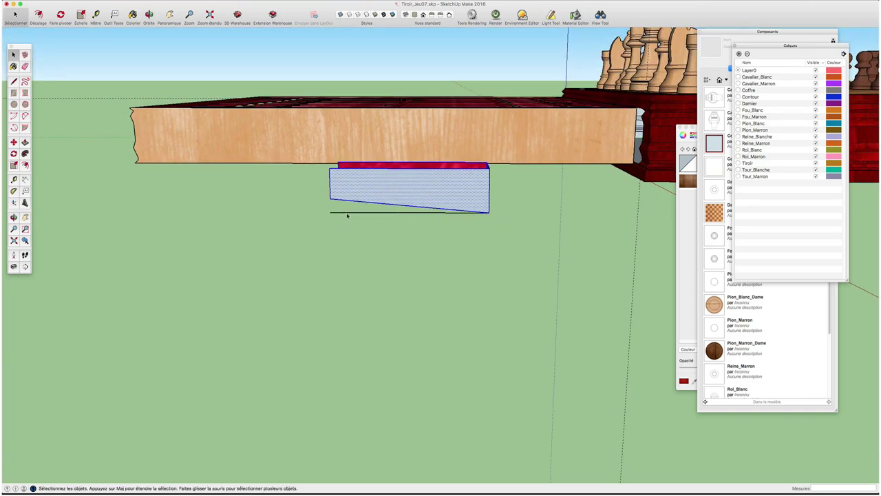
pyautogui.moveTo(315, 226)
pyautogui.mouseDown(button='middle')
pyautogui.moveTo(473, 307)
pyautogui.moveTo(576, 314)
pyautogui.mouseUp(button='middle')
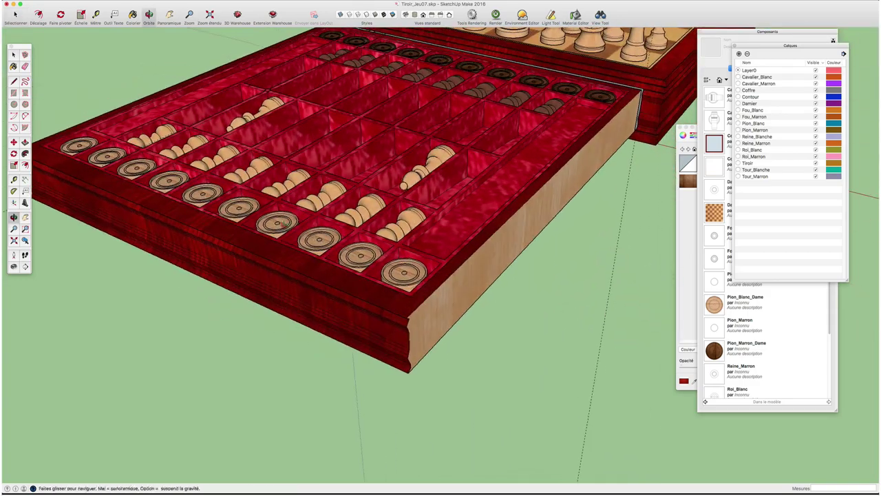
pyautogui.moveTo(285, 223); pyautogui.dragTo(439, 275, button='middle')
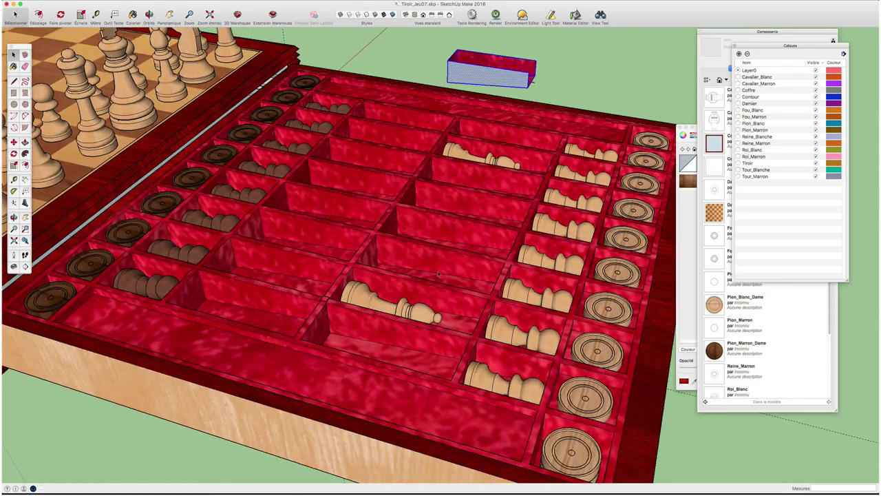
pyautogui.scroll(-3, 439, 274)
pyautogui.moveTo(386, 272)
pyautogui.mouseDown(button='middle')
pyautogui.moveTo(333, 270)
pyautogui.moveTo(327, 289)
pyautogui.moveTo(322, 267)
pyautogui.mouseUp(button='middle')
pyautogui.scroll(3, 333, 270)
pyautogui.scroll(2, 322, 267)
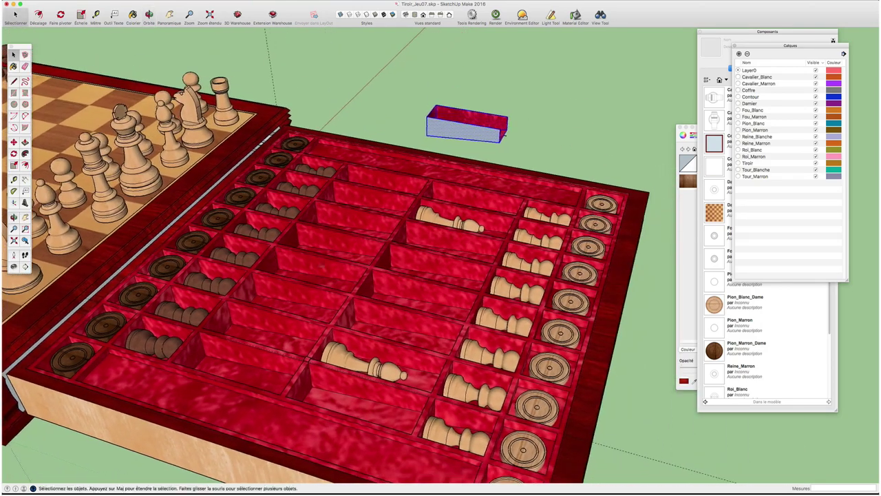
pyautogui.moveTo(374, 258); pyautogui.dragTo(358, 256, button='middle')
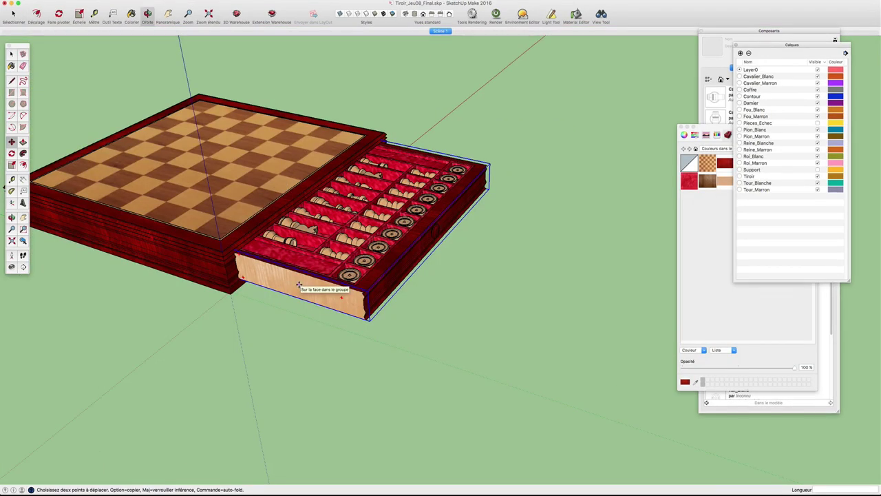
# Slide the drawer out about 16.7 cm and view its front head-on
pyautogui.click(299, 285)
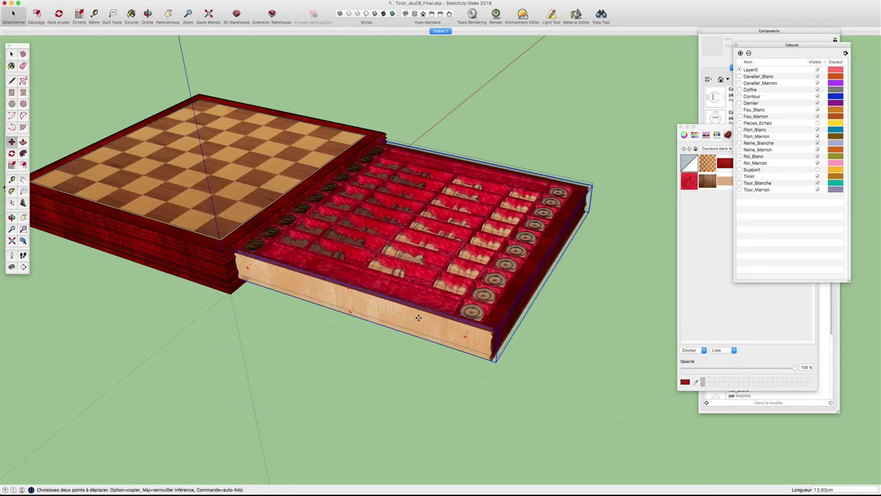
pyautogui.click(451, 326)
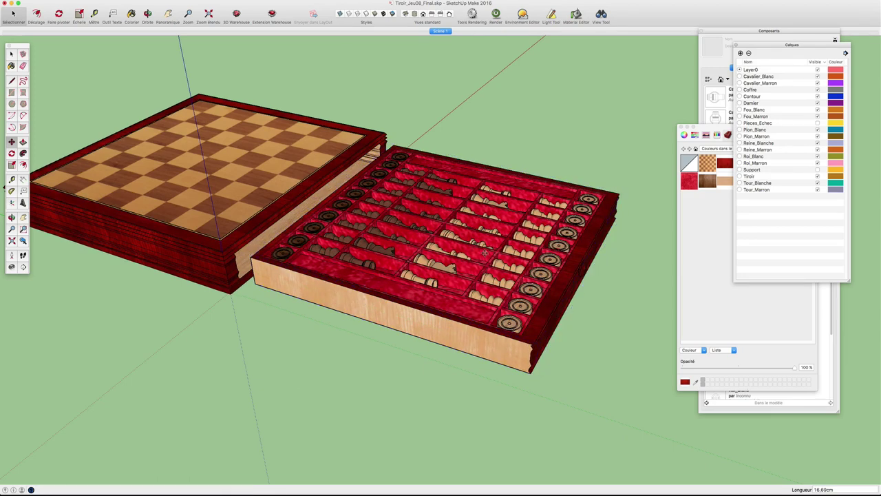
pyautogui.press('o')
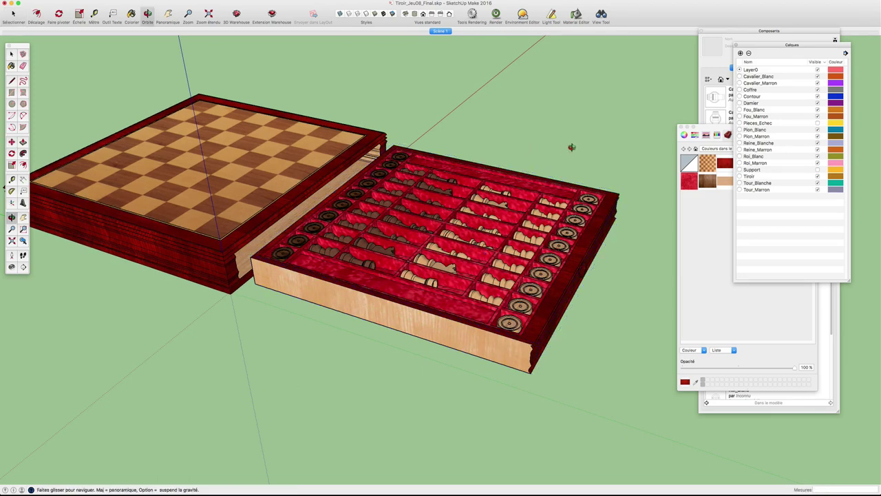
pyautogui.moveTo(572, 147); pyautogui.dragTo(479, 301)
pyautogui.press('space')
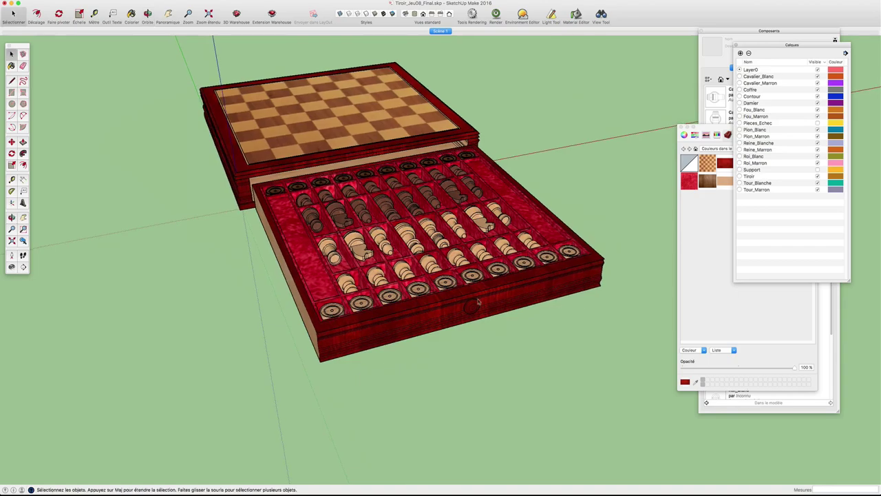
pyautogui.scroll(2, 479, 301)
pyautogui.scroll(4, 474, 300)
pyautogui.scroll(3, 468, 298)
pyautogui.scroll(3, 451, 294)
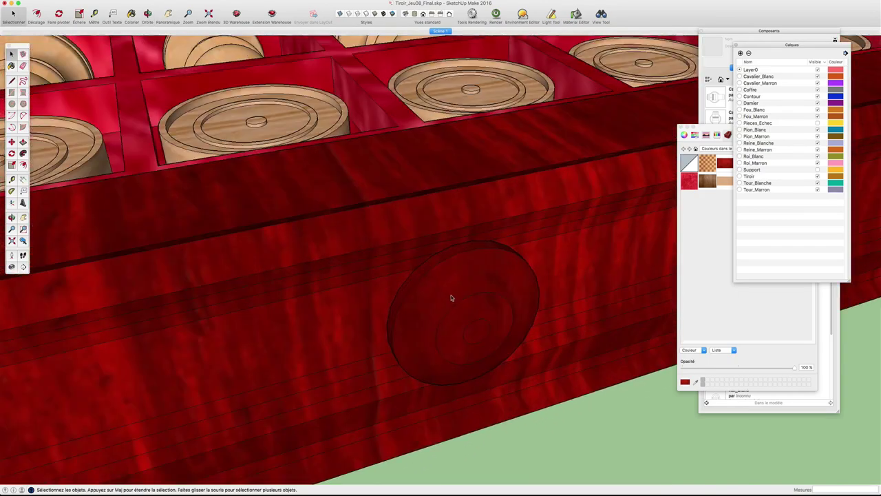
# Orbit and zoom around the drawer knob and box top, ending near top-down over the drawer
pyautogui.moveTo(451, 294); pyautogui.dragTo(492, 305, button='middle')
pyautogui.scroll(-2, 390, 344)
pyautogui.scroll(-3, 389, 344)
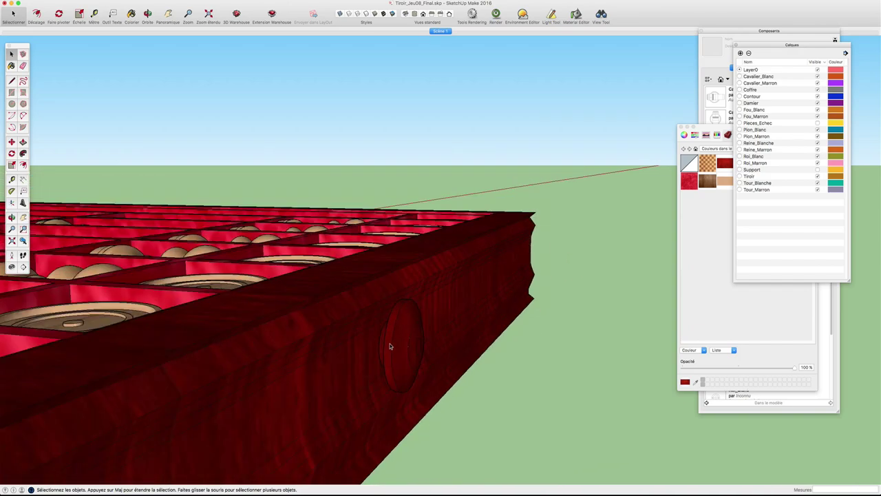
pyautogui.moveTo(389, 346); pyautogui.dragTo(472, 301, button='middle')
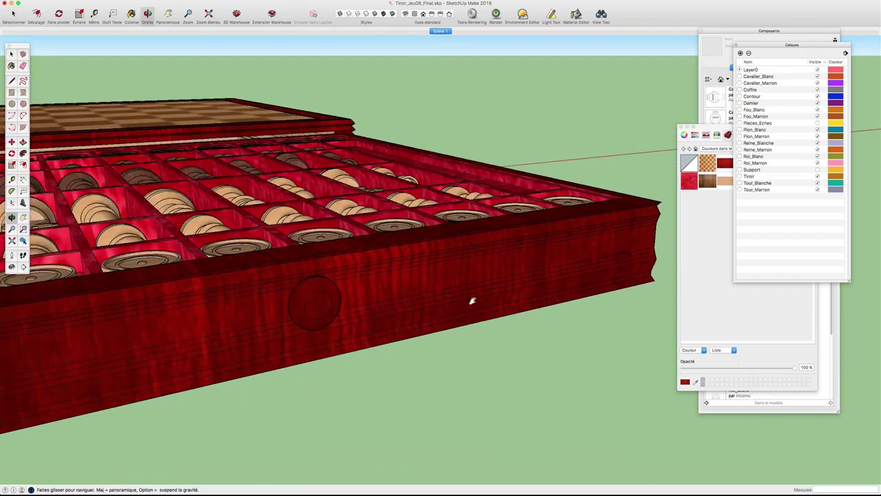
pyautogui.scroll(-3, 460, 307)
pyautogui.moveTo(460, 308); pyautogui.dragTo(45, 343, button='middle')
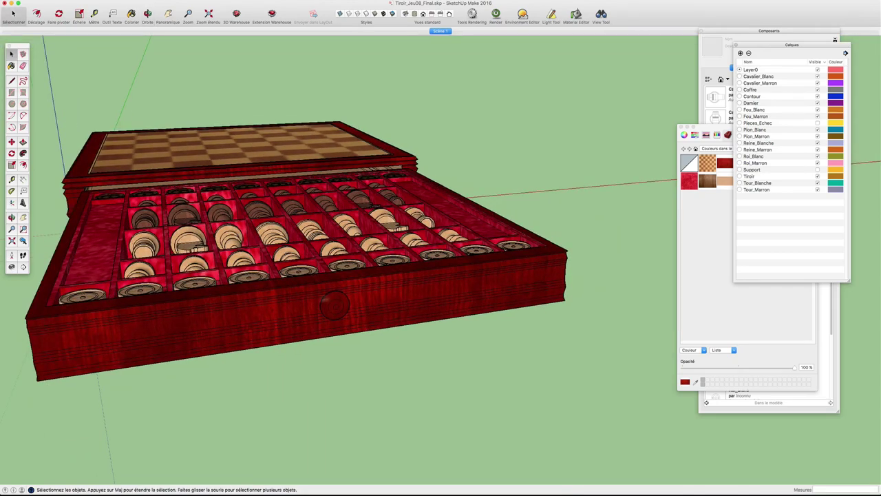
pyautogui.scroll(2, 336, 303)
pyautogui.scroll(2, 334, 304)
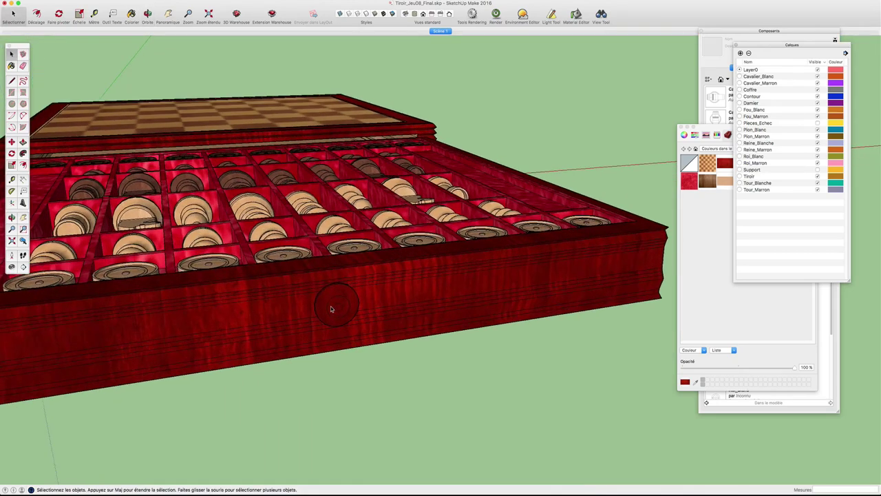
pyautogui.scroll(2, 323, 305)
pyautogui.moveTo(315, 305); pyautogui.dragTo(454, 325, button='middle')
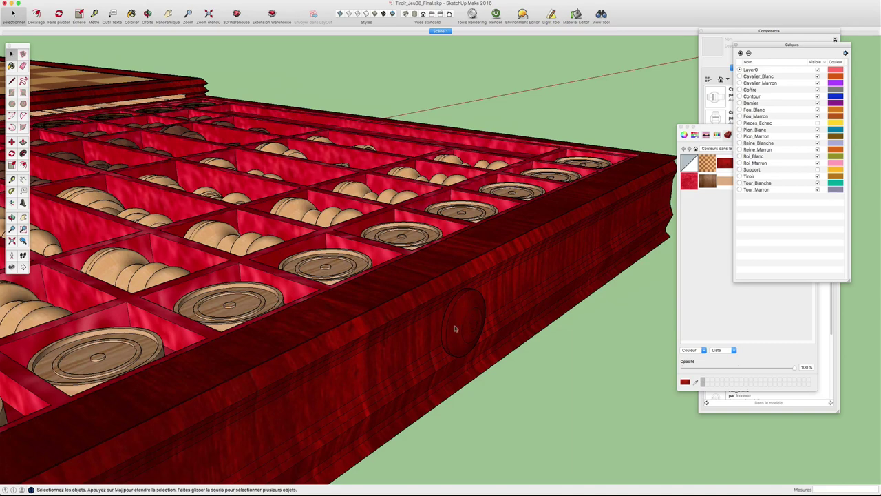
pyautogui.scroll(2, 454, 325)
pyautogui.scroll(2, 456, 325)
pyautogui.scroll(-3, 456, 325)
pyautogui.moveTo(519, 325)
pyautogui.mouseDown(button='middle')
pyautogui.moveTo(531, 321)
pyautogui.moveTo(425, 318)
pyautogui.moveTo(356, 331)
pyautogui.moveTo(365, 358)
pyautogui.mouseUp(button='middle')
pyautogui.press('space')
pyautogui.scroll(-3, 465, 317)
pyautogui.scroll(2, 356, 332)
pyautogui.scroll(-3, 356, 332)
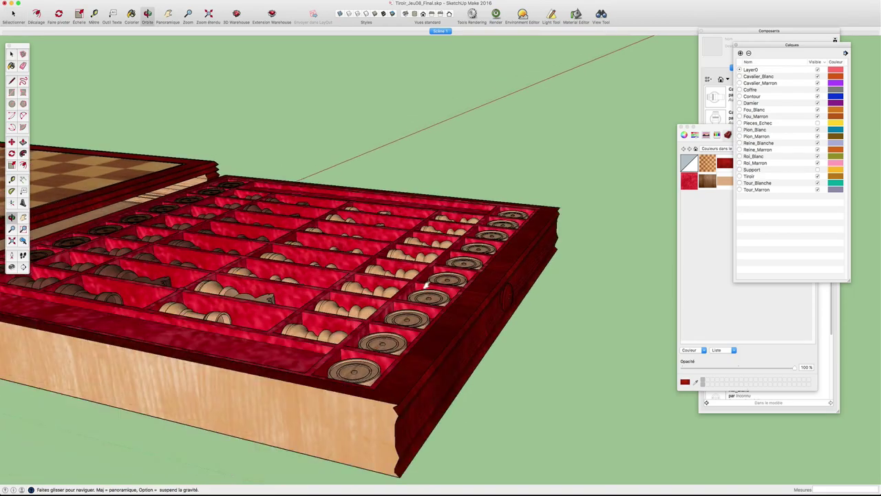
pyautogui.moveTo(427, 296)
pyautogui.mouseDown(button='middle')
pyautogui.moveTo(399, 365)
pyautogui.moveTo(389, 266)
pyautogui.moveTo(396, 252)
pyautogui.moveTo(444, 237)
pyautogui.moveTo(531, 338)
pyautogui.moveTo(437, 292)
pyautogui.mouseUp(button='middle')
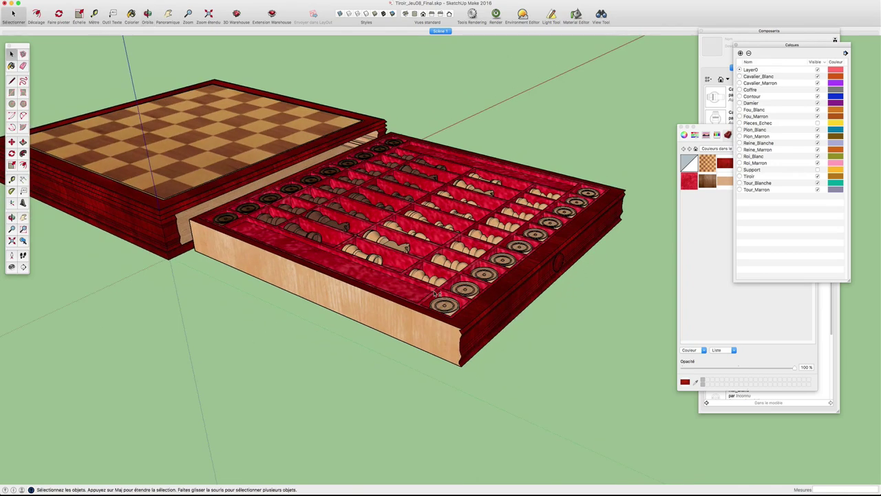
# Select the drawer and toggle the Tiroir layer hidden and visible again
pyautogui.press('m')
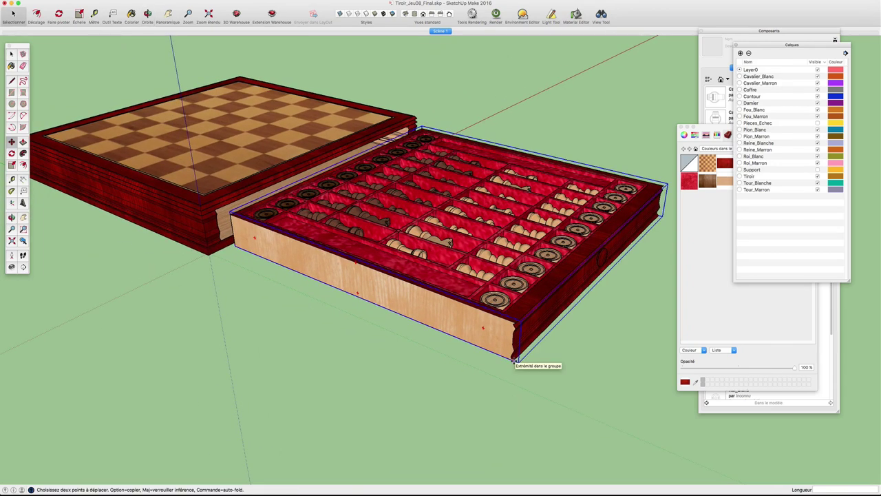
pyautogui.press('space')
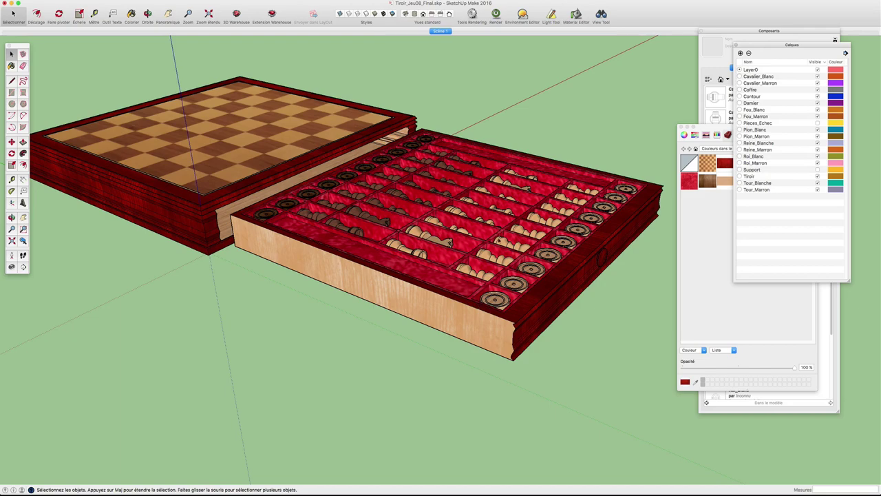
pyautogui.moveTo(501, 240); pyautogui.dragTo(394, 258, button='middle')
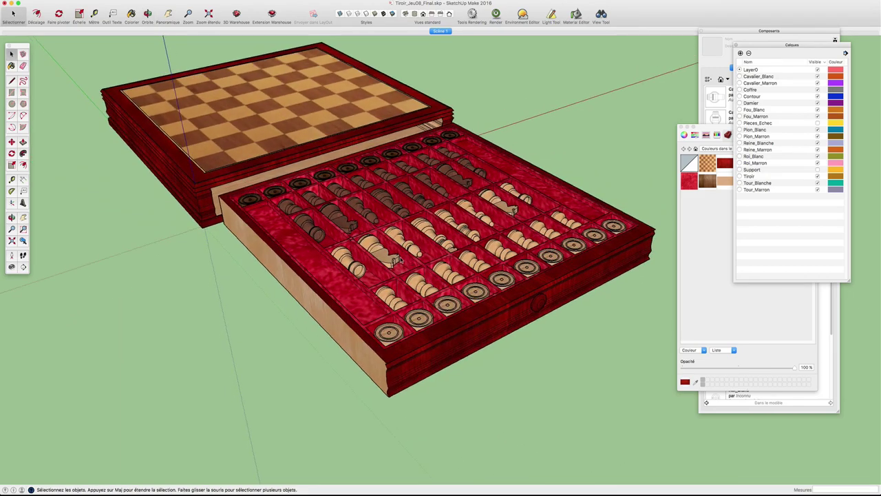
pyautogui.scroll(2, 394, 258)
pyautogui.click(298, 298)
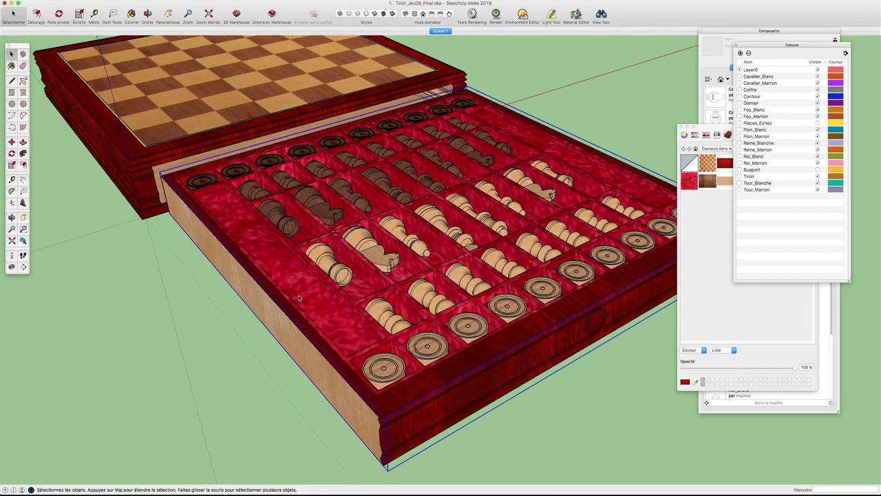
pyautogui.click(818, 177)
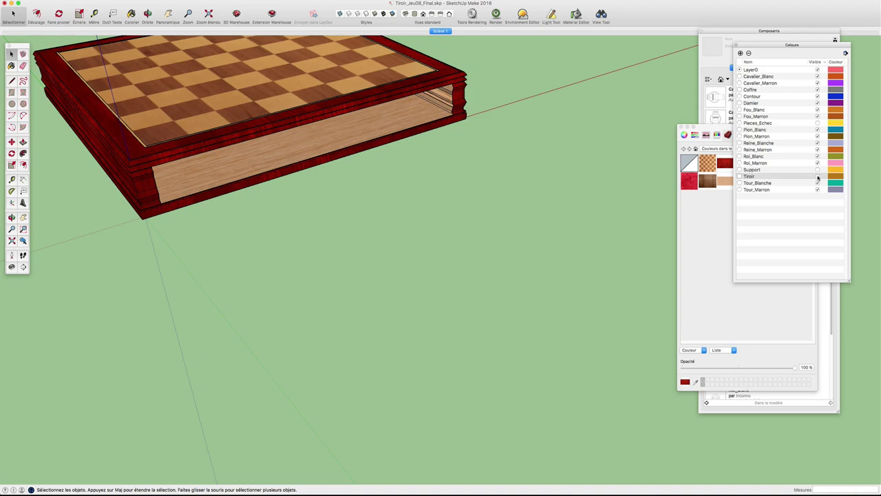
pyautogui.click(818, 177)
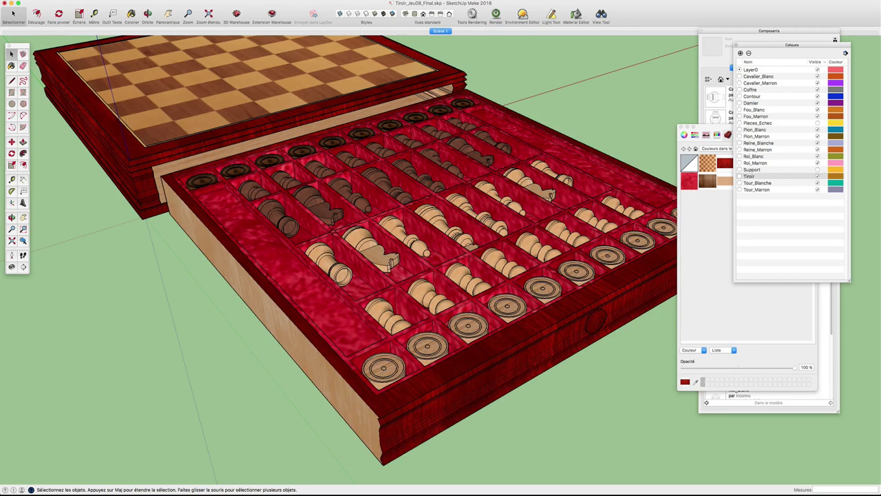
# Enter the drawer group to edit its individual chess pieces
pyautogui.click(276, 324)
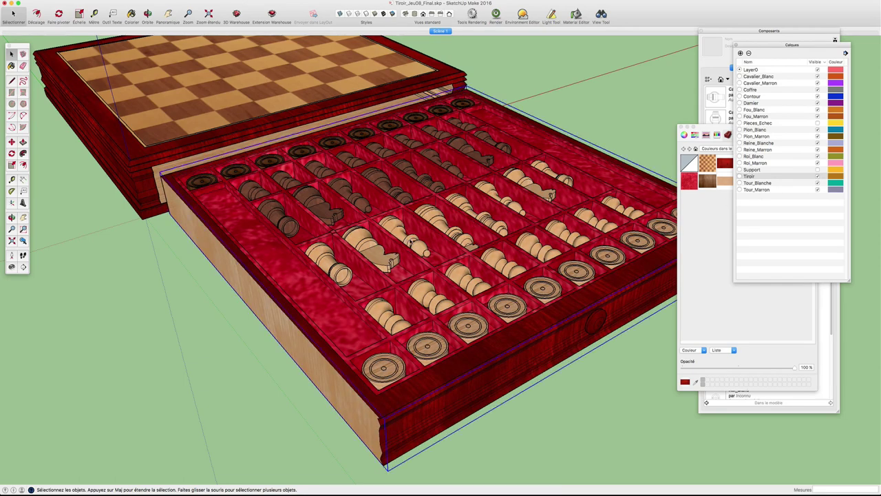
pyautogui.doubleClick(414, 237)
pyautogui.doubleClick(414, 238)
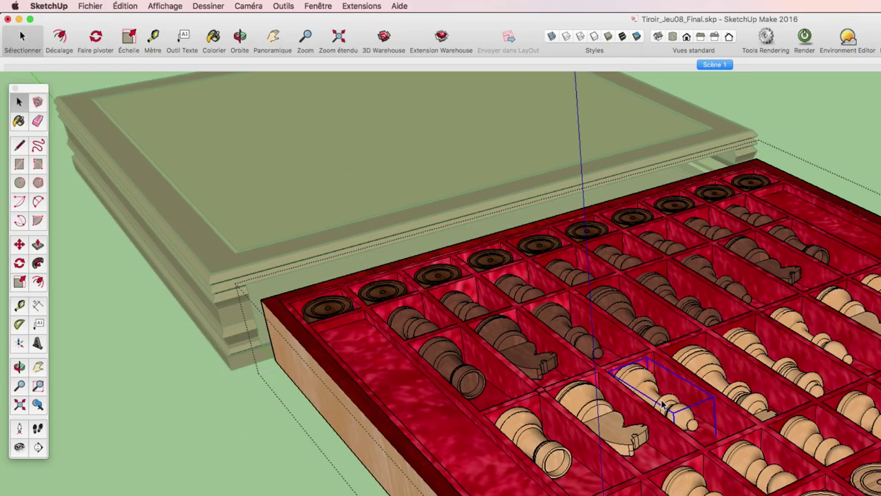
# Leave the drawer component's editing and use Édition > Coller sur place to paste the copied item
pyautogui.click(127, 6)
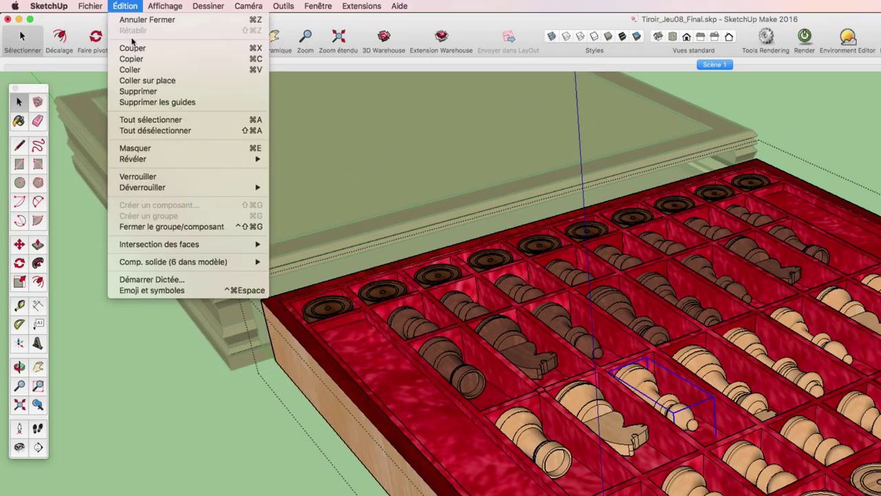
pyautogui.press('Escape')
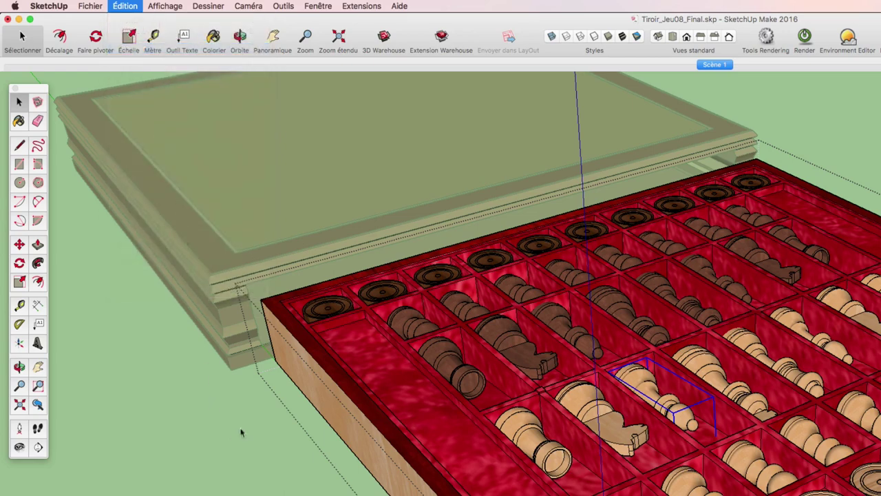
pyautogui.click(243, 432)
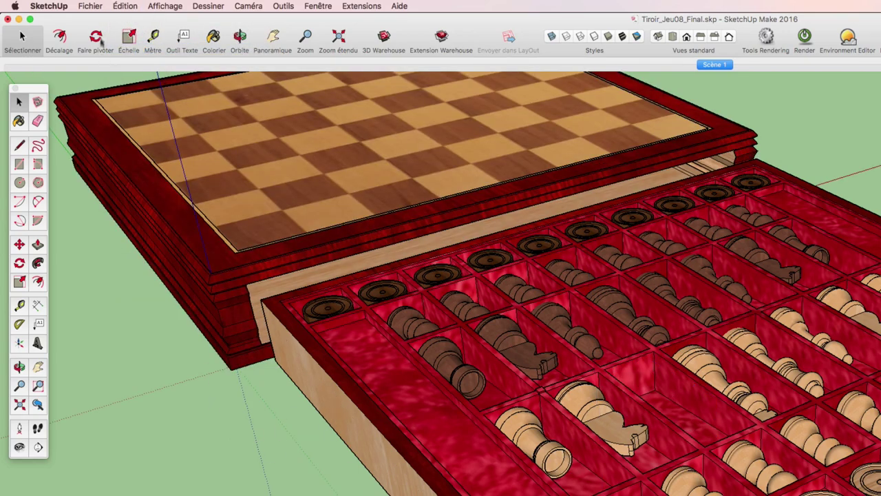
pyautogui.click(117, 5)
pyautogui.click(147, 80)
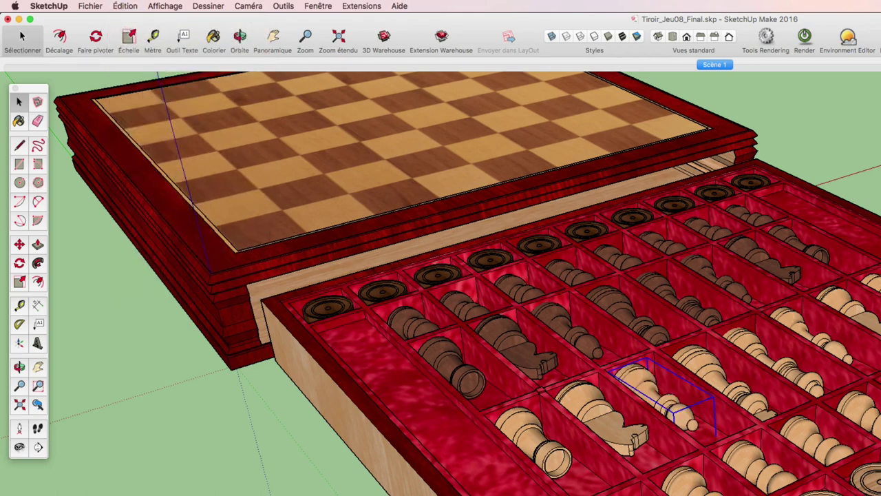
# Move the drawer 6.55 cm back toward the chess box with the Move tool
pyautogui.moveTo(544, 424); pyautogui.dragTo(313, 282, button='middle')
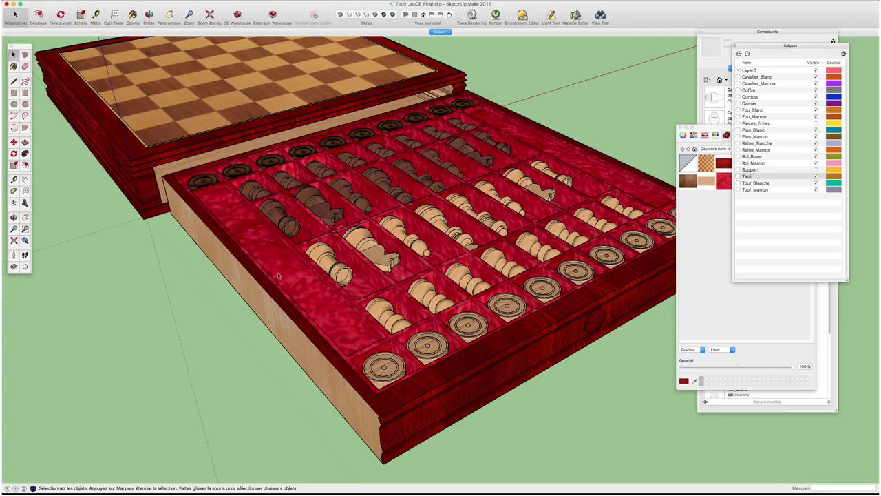
pyautogui.moveTo(315, 282); pyautogui.dragTo(334, 300)
pyautogui.scroll(1, 338, 305)
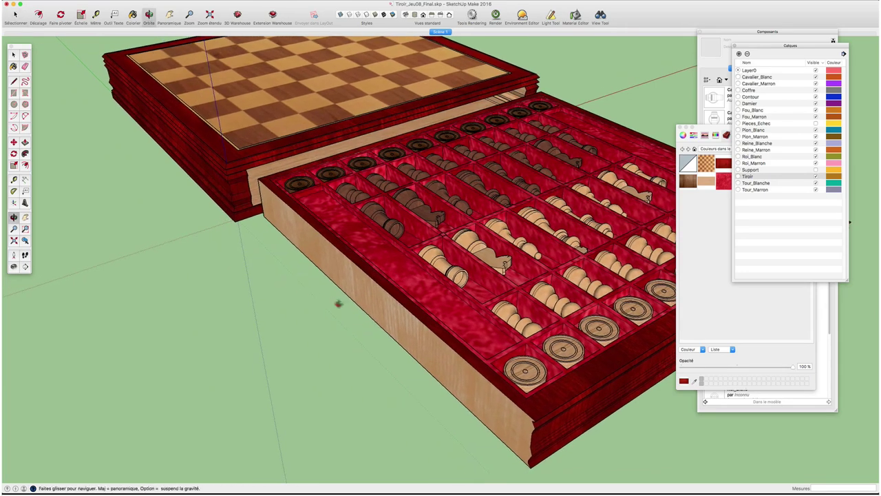
pyautogui.scroll(3, 396, 305)
pyautogui.moveTo(396, 305); pyautogui.dragTo(422, 368)
pyautogui.press('m')
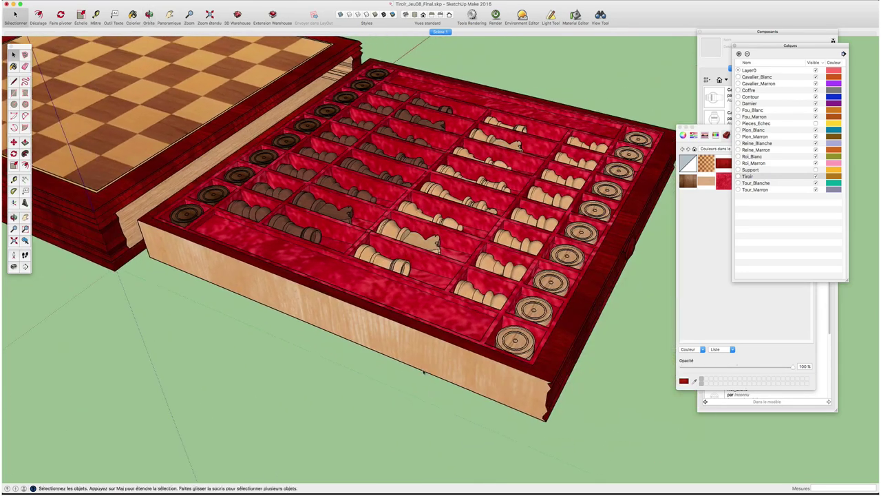
pyautogui.moveTo(413, 355); pyautogui.dragTo(170, 266)
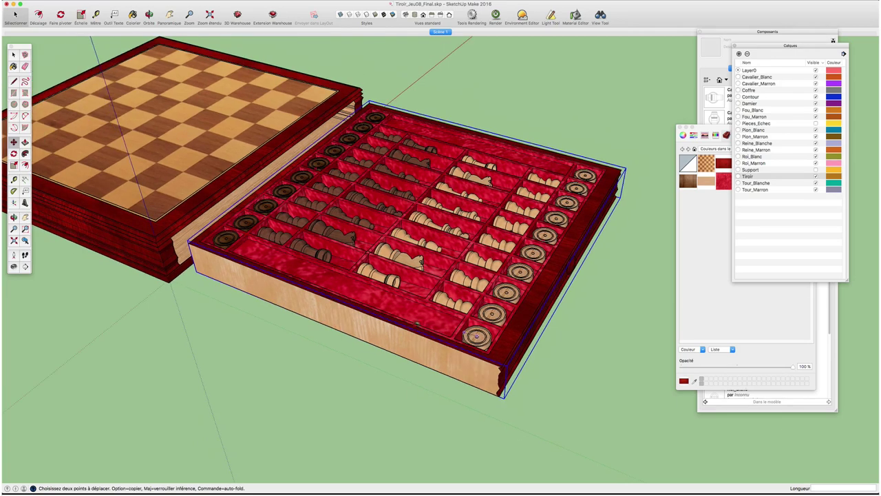
pyautogui.moveTo(416, 324); pyautogui.dragTo(390, 321, button='middle')
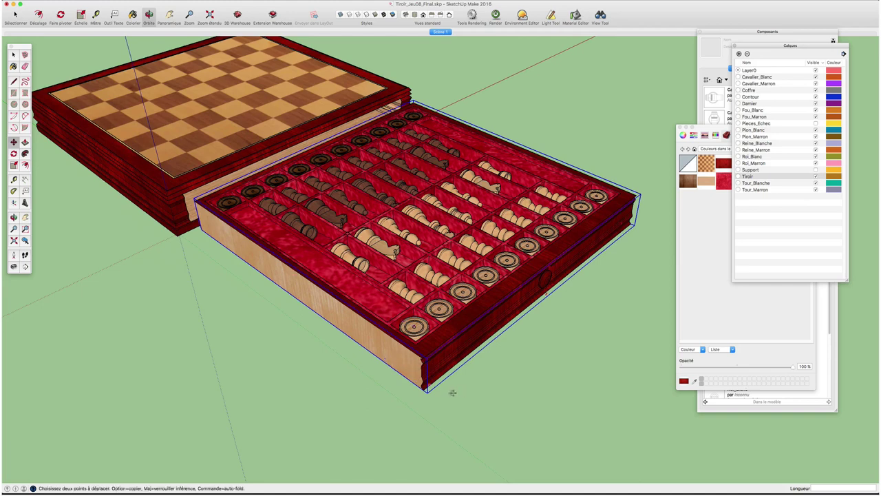
pyautogui.moveTo(453, 393); pyautogui.dragTo(411, 237, button='middle')
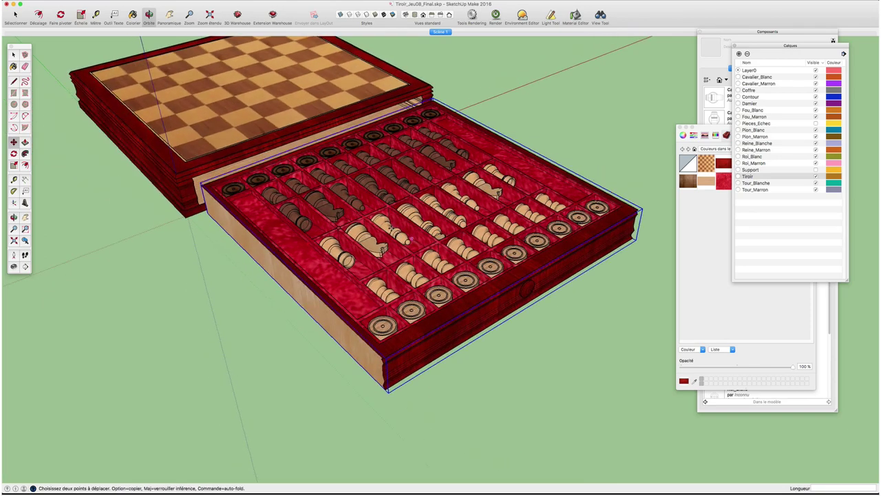
pyautogui.press('space')
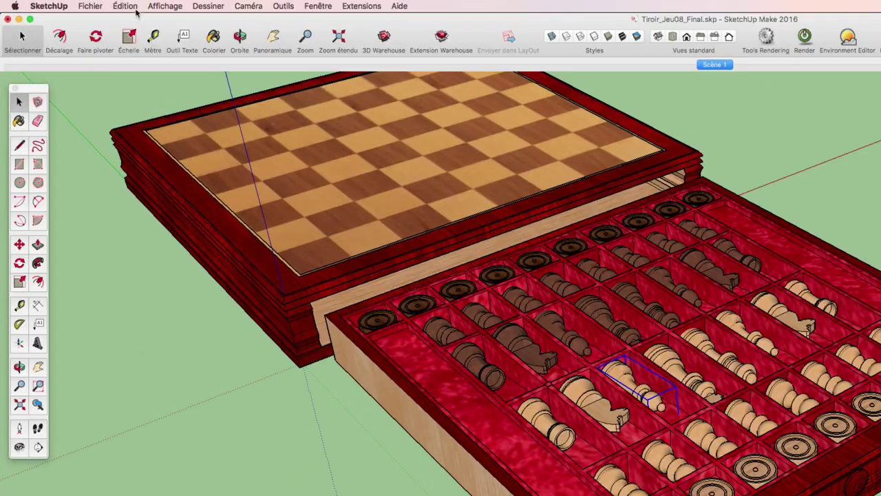
# Open the drawer for editing and paste the copied item in place again
pyautogui.click(127, 6)
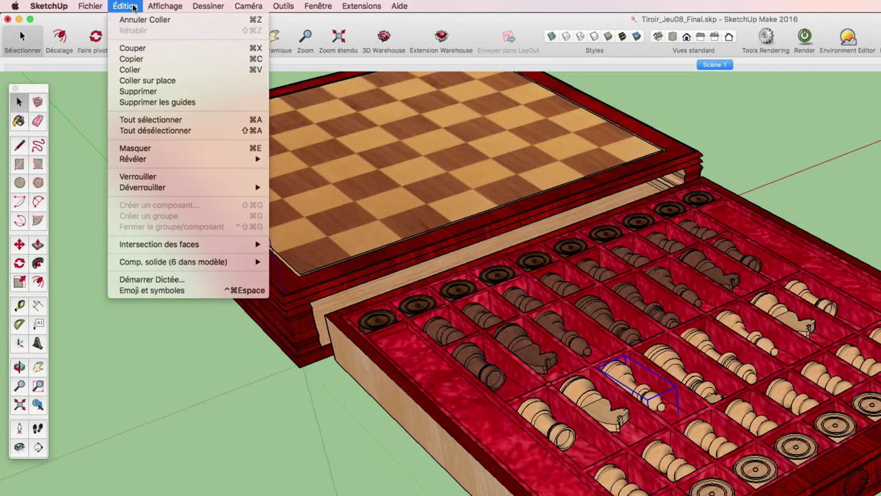
pyautogui.click(141, 48)
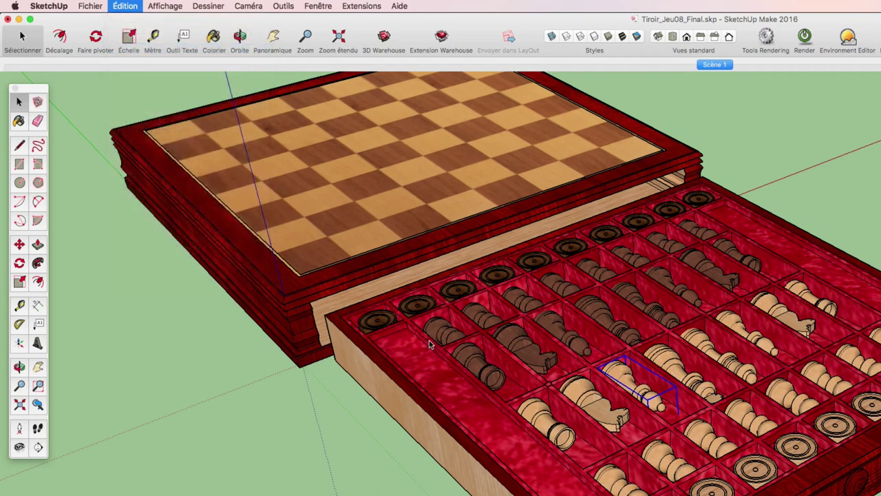
pyautogui.tripleClick(434, 430)
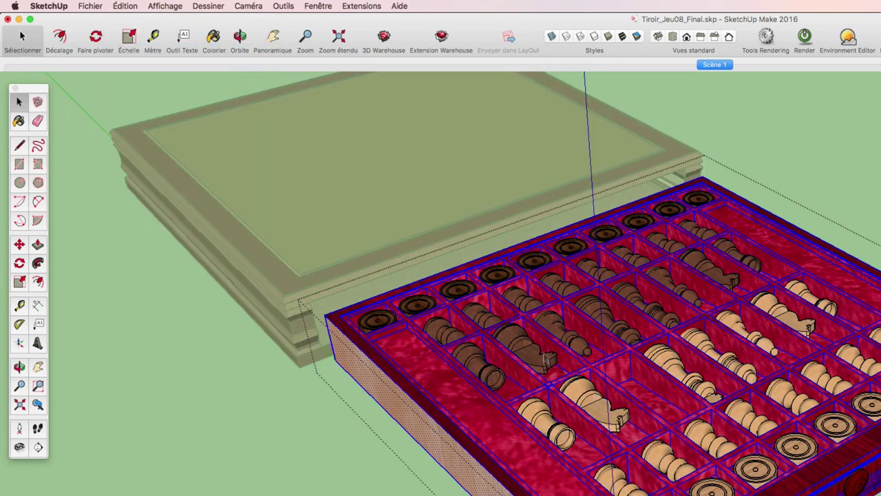
pyautogui.click(135, 8)
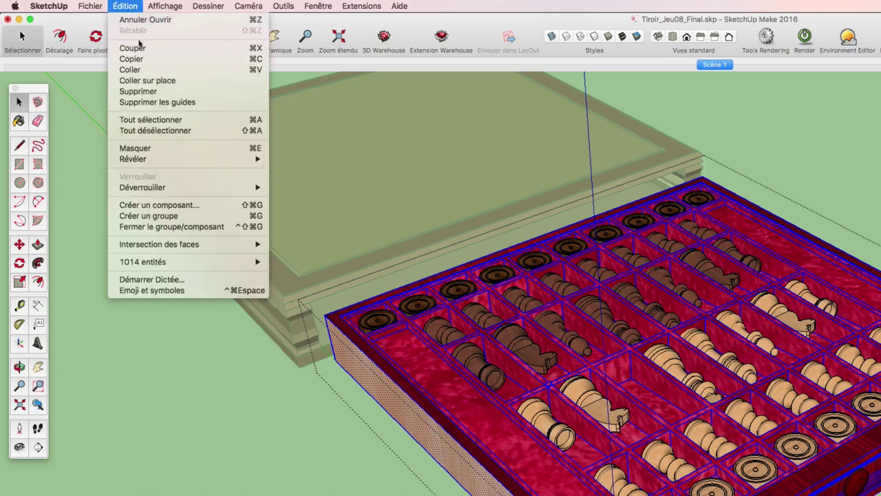
pyautogui.click(152, 78)
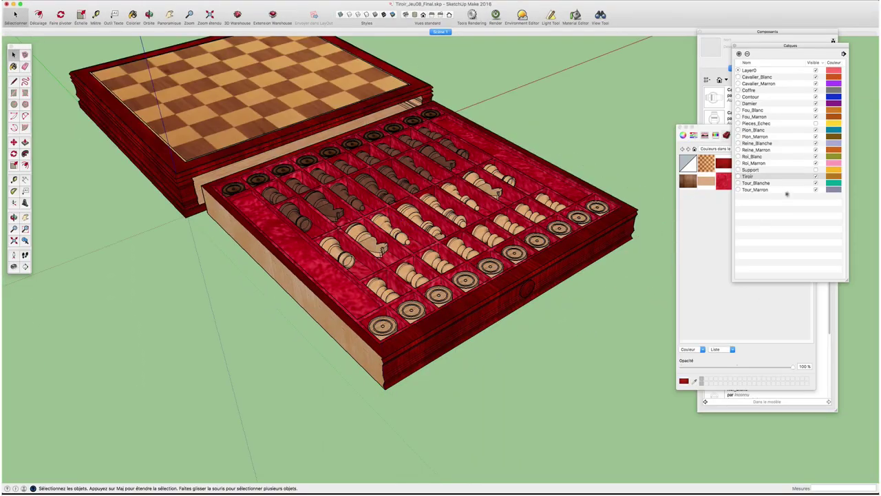
# Hide and reshow the Tiroir layer, then view the drawer from a lower side angle
pyautogui.click(816, 177)
pyautogui.click(816, 177)
pyautogui.moveTo(307, 343)
pyautogui.mouseDown(button='middle')
pyautogui.moveTo(291, 344)
pyautogui.moveTo(328, 319)
pyautogui.moveTo(473, 332)
pyautogui.moveTo(448, 331)
pyautogui.mouseUp(button='middle')
pyautogui.scroll(5, 474, 332)
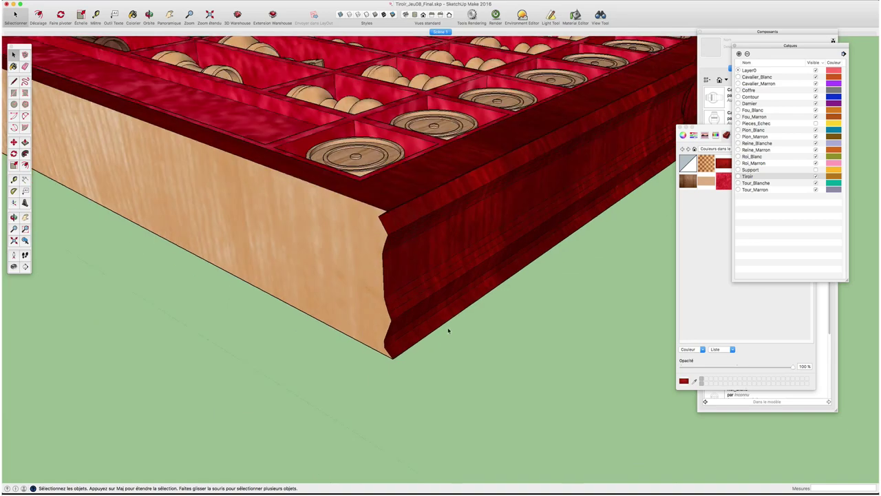
pyautogui.scroll(-5, 448, 331)
pyautogui.scroll(2, 415, 312)
# Move the drawer 31.96 cm from its corner fully into the chess box
pyautogui.press('m')
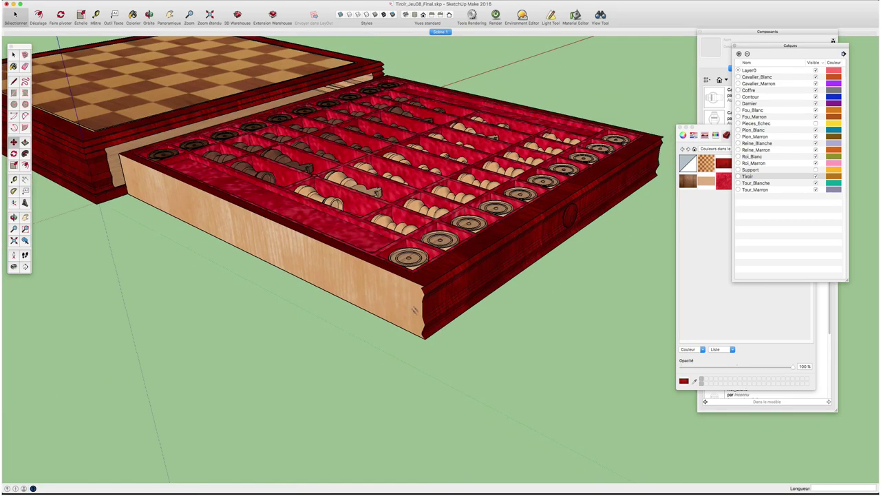
pyautogui.moveTo(426, 338); pyautogui.dragTo(107, 185)
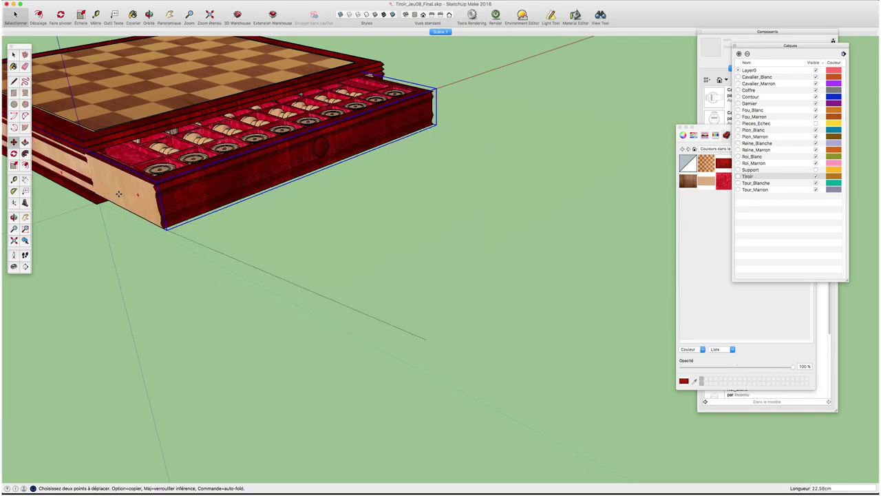
pyautogui.moveTo(106, 185); pyautogui.dragTo(122, 185, button='middle')
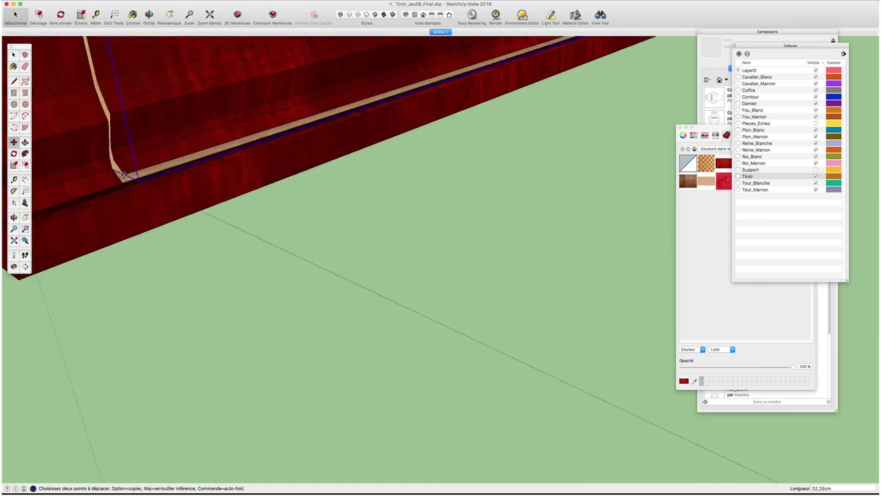
pyautogui.scroll(-5, 200, 237)
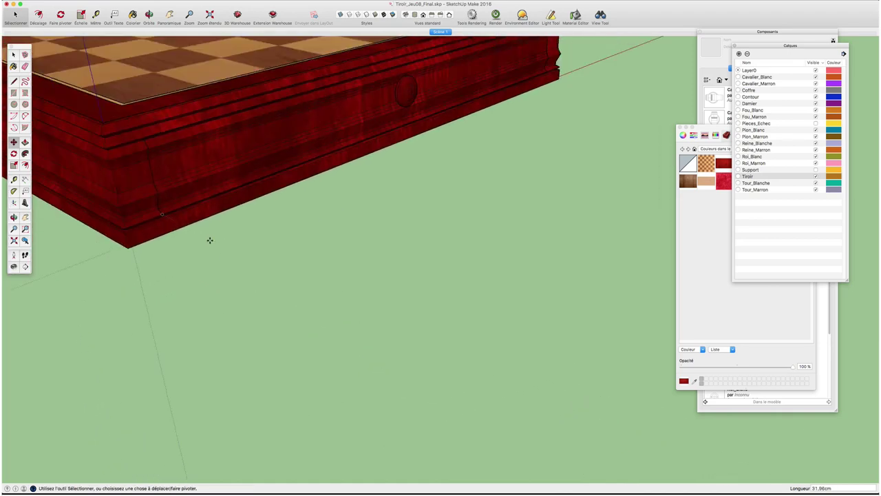
pyautogui.moveTo(211, 238)
pyautogui.mouseDown(button='middle')
pyautogui.moveTo(275, 269)
pyautogui.moveTo(318, 319)
pyautogui.moveTo(307, 351)
pyautogui.moveTo(342, 305)
pyautogui.moveTo(396, 307)
pyautogui.mouseUp(button='middle')
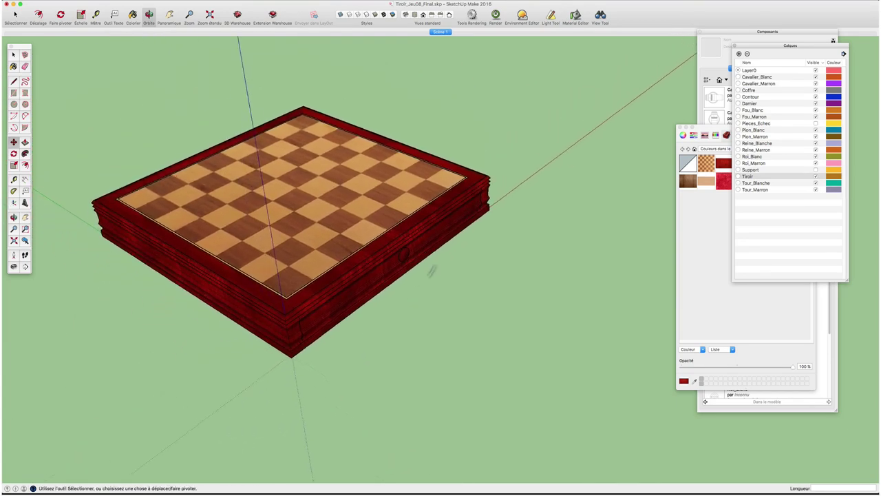
pyautogui.press('space')
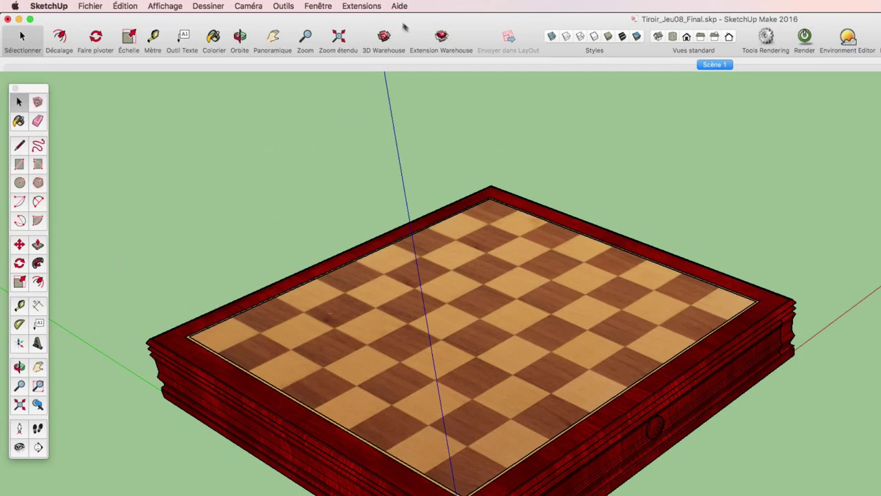
# Check the Extensions > Keyframe Animation options and orbit around the closed chess box
pyautogui.click(375, 7)
pyautogui.moveTo(385, 59)
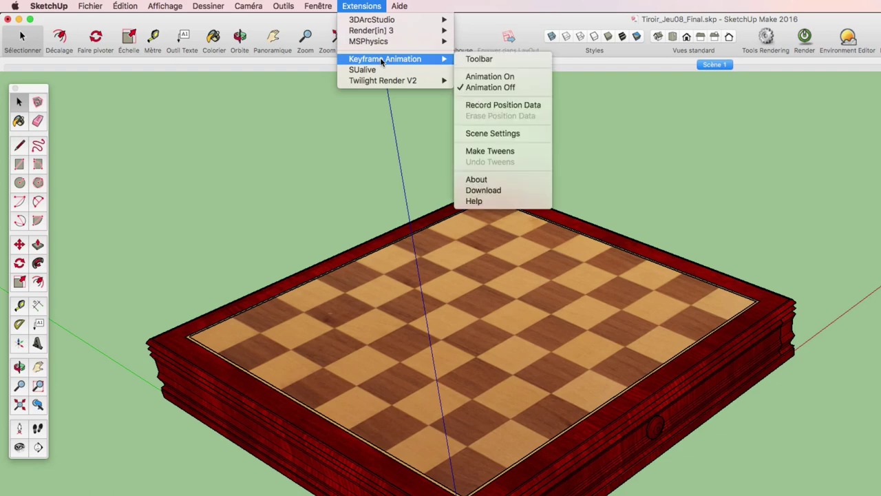
pyautogui.click(593, 124)
pyautogui.press('o')
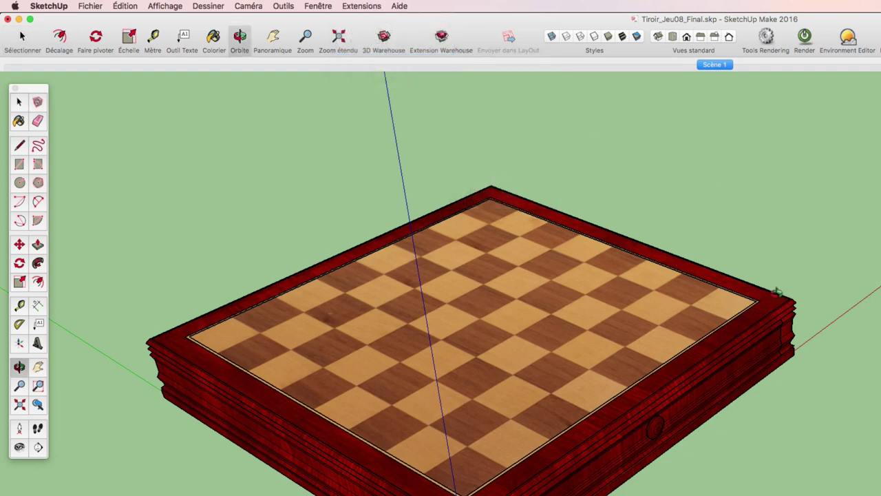
pyautogui.moveTo(775, 289); pyautogui.dragTo(644, 258)
pyautogui.moveTo(408, 156); pyautogui.dragTo(446, 172)
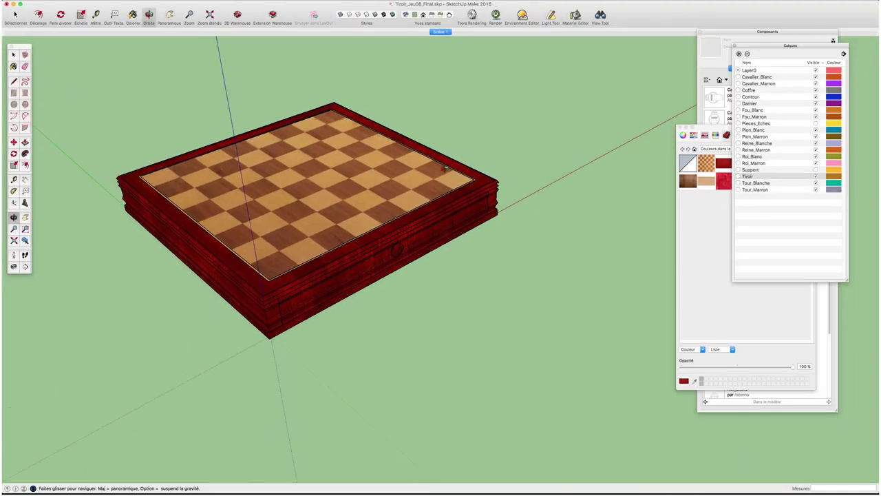
pyautogui.press('space')
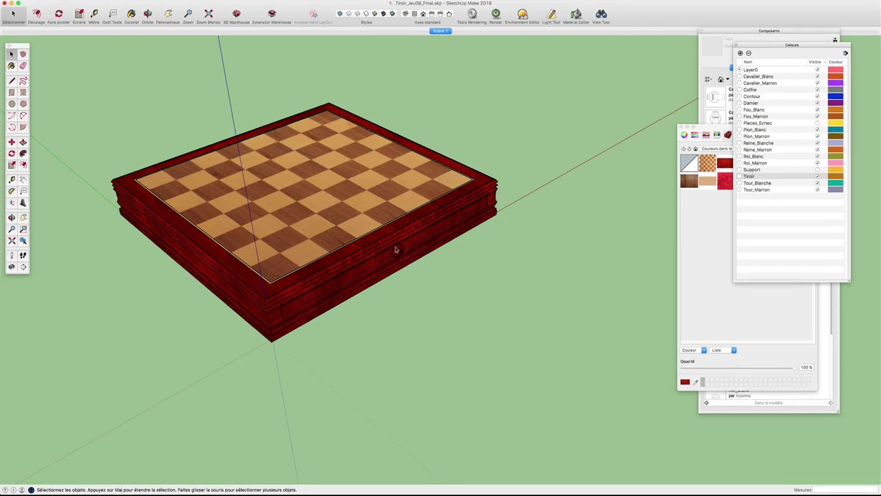
pyautogui.scroll(3, 396, 246)
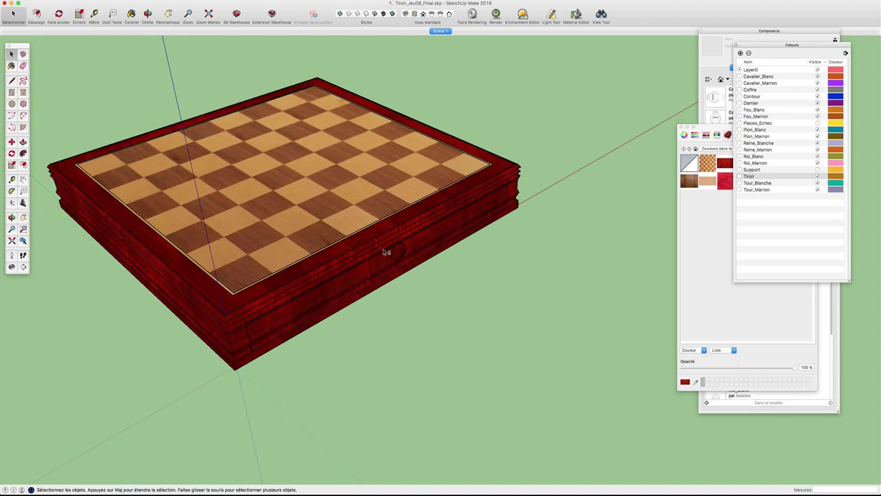
pyautogui.moveTo(386, 252); pyautogui.dragTo(417, 255, button='middle')
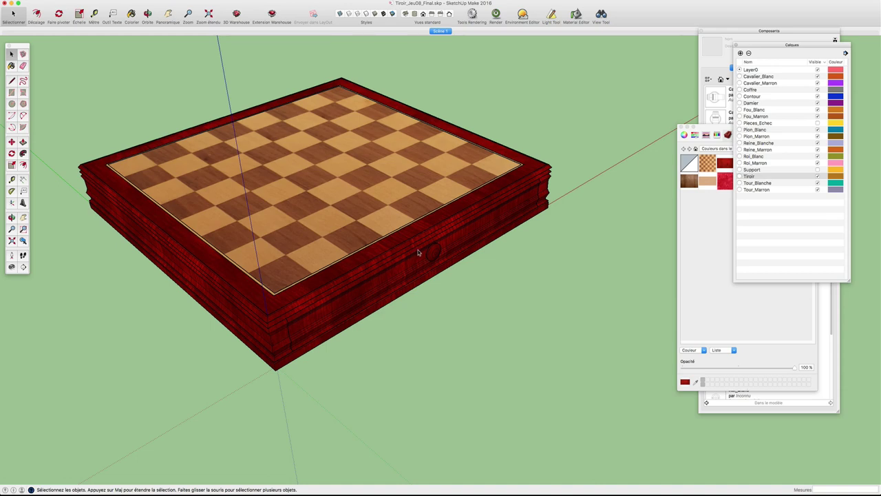
pyautogui.moveTo(445, 256); pyautogui.dragTo(472, 245, button='middle')
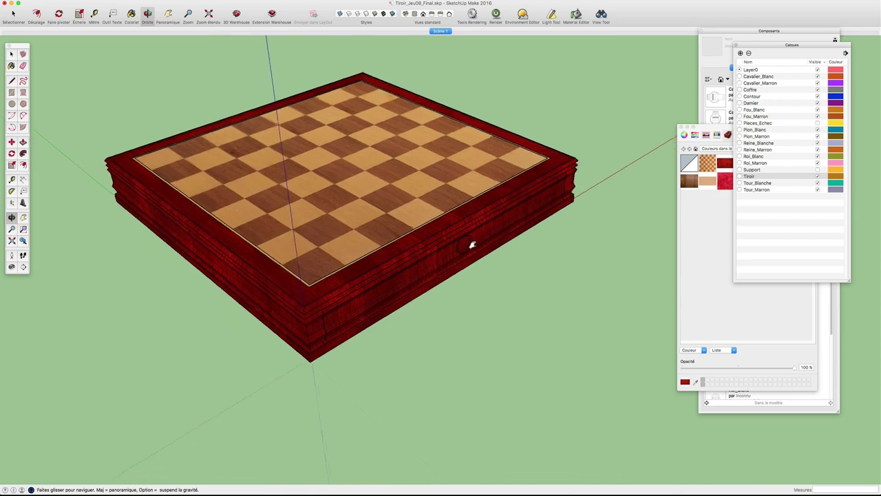
pyautogui.moveTo(472, 244); pyautogui.dragTo(521, 188)
pyautogui.press('space')
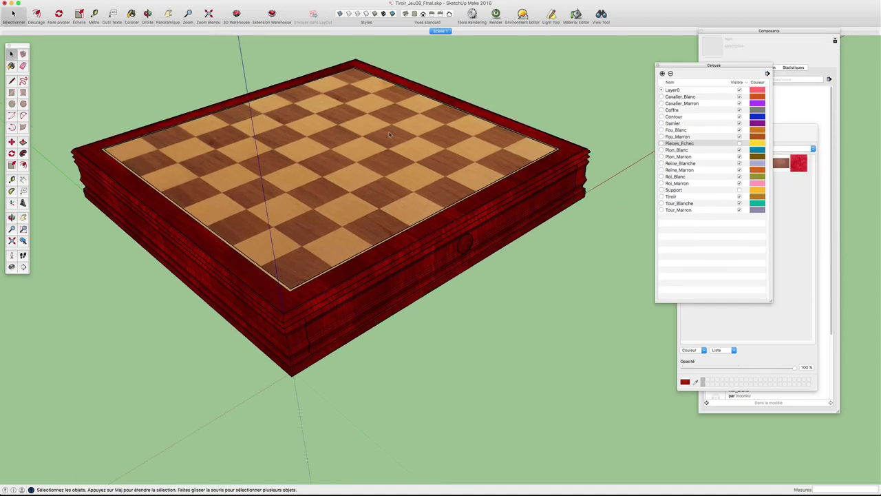
pyautogui.click(740, 144)
pyautogui.moveTo(299, 188)
pyautogui.mouseDown(button='middle')
pyautogui.moveTo(314, 205)
pyautogui.moveTo(739, 144)
pyautogui.mouseUp(button='middle')
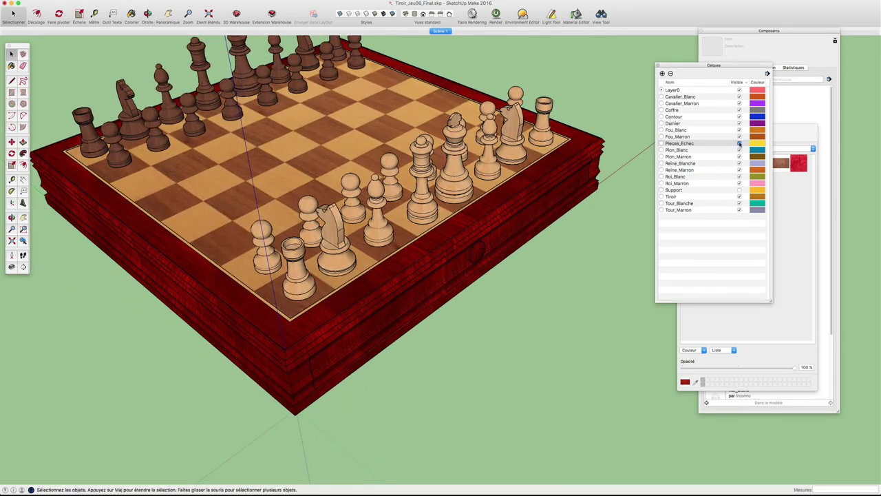
pyautogui.click(739, 144)
pyautogui.moveTo(466, 277)
pyautogui.mouseDown(button='middle')
pyautogui.moveTo(456, 287)
pyautogui.moveTo(443, 214)
pyautogui.mouseUp(button='middle')
# Slide the drawer farther out of the chess box with the Move tool
pyautogui.press('m')
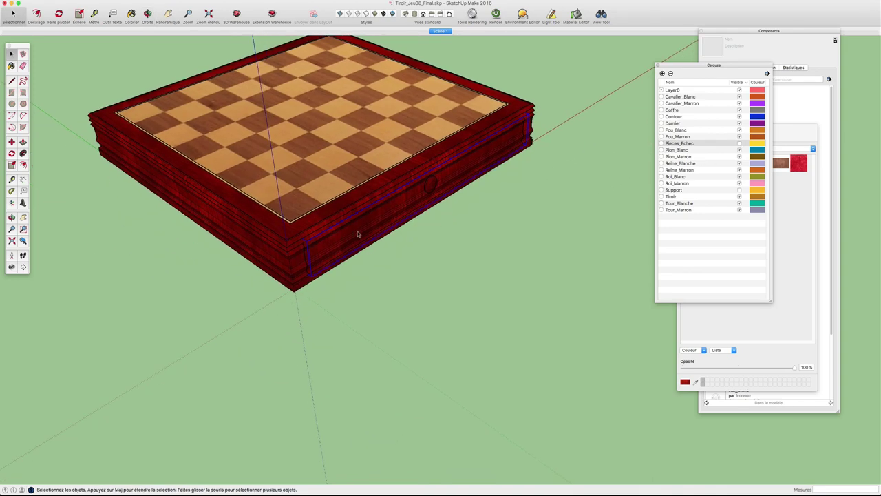
pyautogui.click(350, 223)
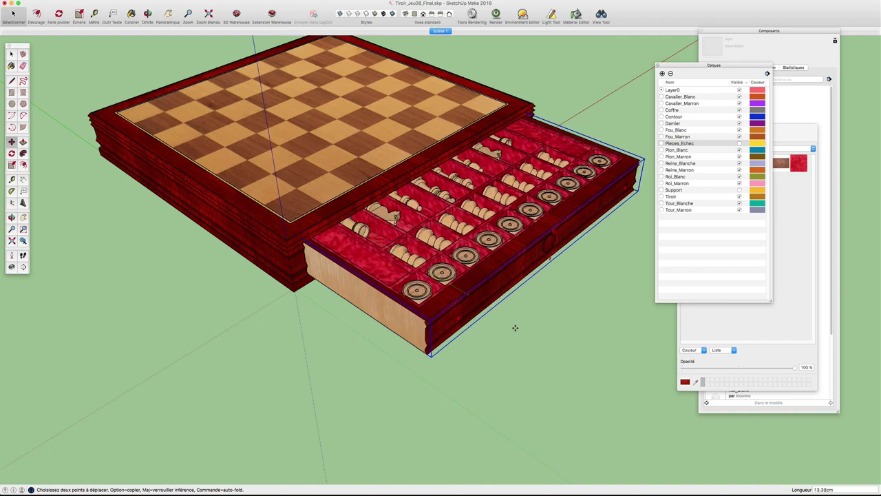
pyautogui.click(566, 348)
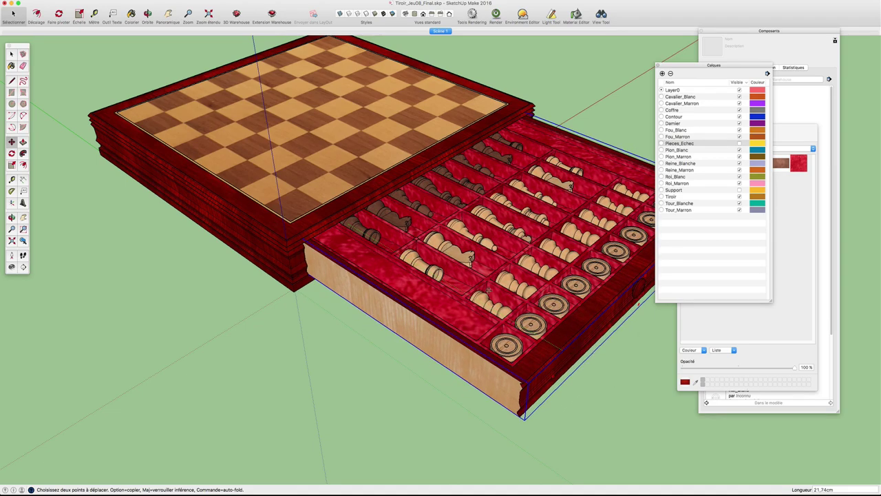
pyautogui.moveTo(389, 147); pyautogui.dragTo(468, 324, button='middle')
pyautogui.scroll(1, 410, 306)
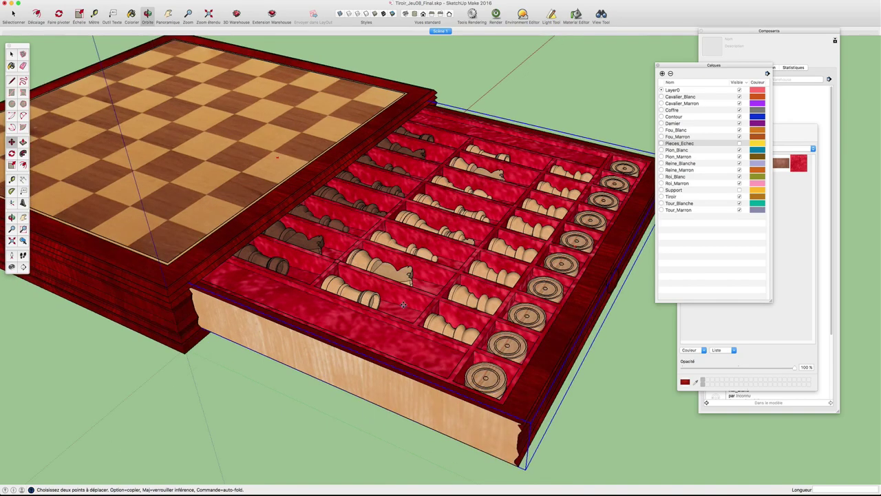
pyautogui.scroll(1, 406, 303)
pyautogui.scroll(2, 393, 297)
pyautogui.scroll(1, 375, 293)
pyautogui.moveTo(369, 290)
pyautogui.mouseDown(button='middle')
pyautogui.moveTo(376, 227)
pyautogui.moveTo(282, 150)
pyautogui.moveTo(250, 303)
pyautogui.moveTo(379, 307)
pyautogui.moveTo(339, 315)
pyautogui.moveTo(328, 297)
pyautogui.mouseUp(button='middle')
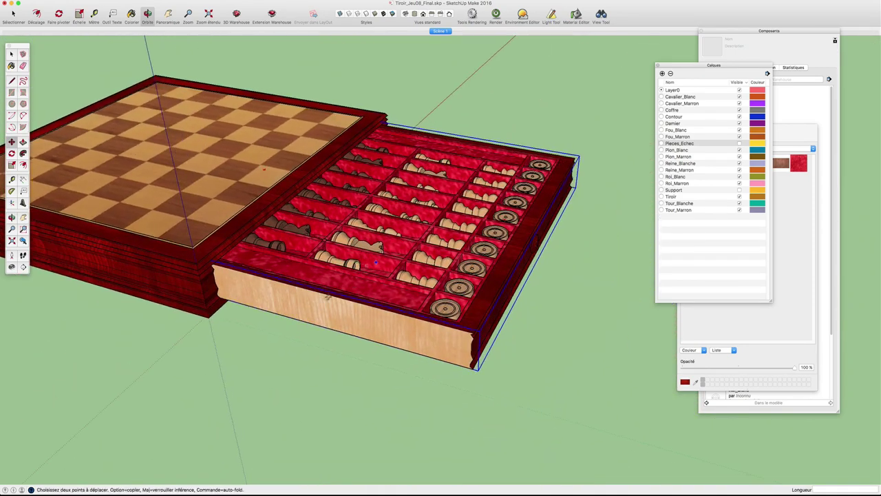
pyautogui.moveTo(328, 298); pyautogui.dragTo(421, 333)
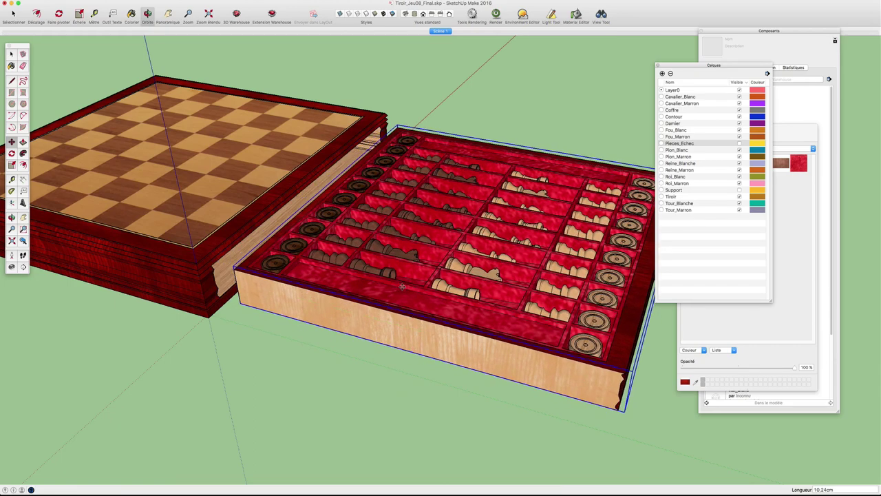
pyautogui.scroll(2, 417, 327)
pyautogui.scroll(2, 411, 312)
pyautogui.scroll(2, 405, 296)
# Zoom into the drawer and select the compartment dividers
pyautogui.press('space')
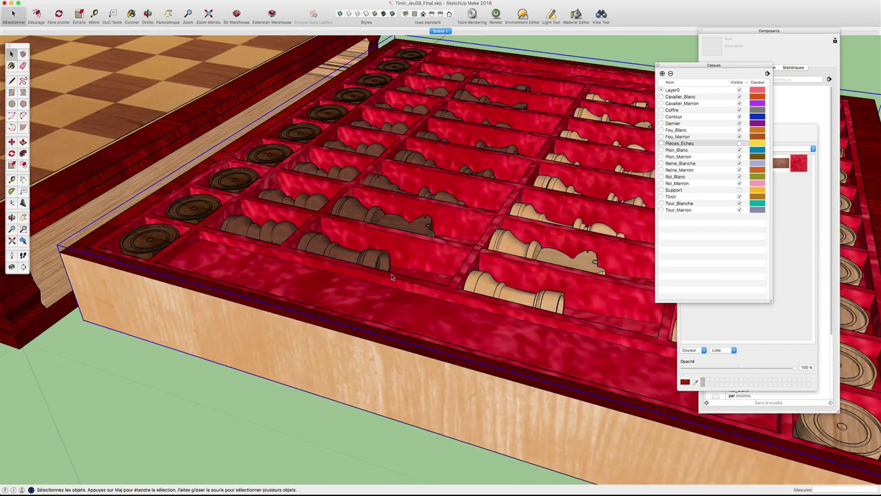
pyautogui.scroll(2, 414, 278)
pyautogui.scroll(2, 286, 283)
pyautogui.scroll(2, 304, 272)
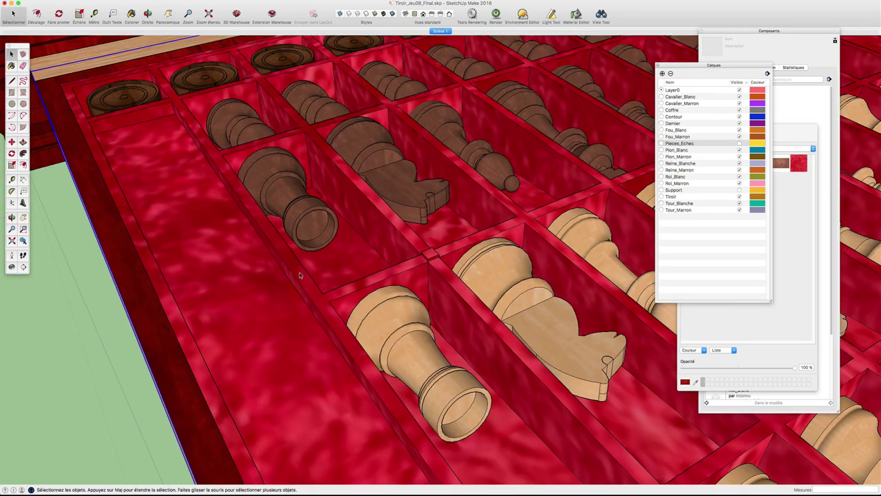
pyautogui.click(300, 272)
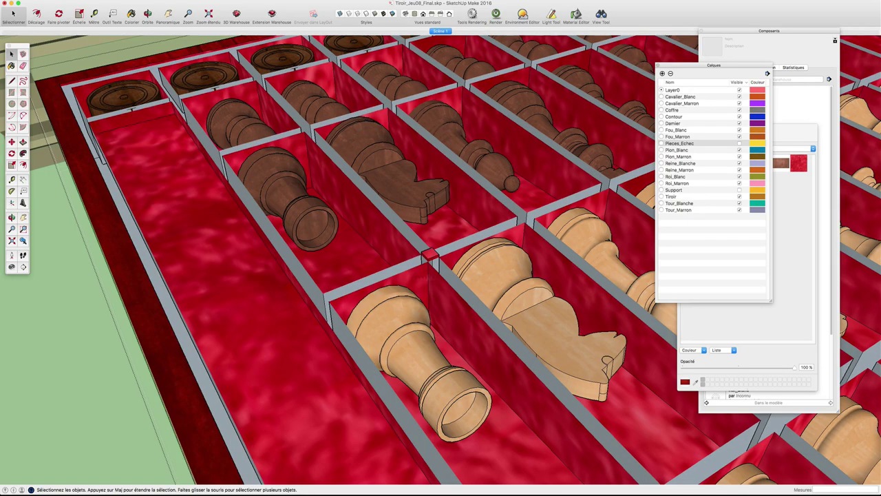
pyautogui.moveTo(303, 272)
pyautogui.mouseDown(button='middle')
pyautogui.moveTo(383, 271)
pyautogui.moveTo(391, 227)
pyautogui.moveTo(389, 241)
pyautogui.mouseUp(button='middle')
pyautogui.scroll(2, 390, 227)
pyautogui.scroll(-2, 390, 227)
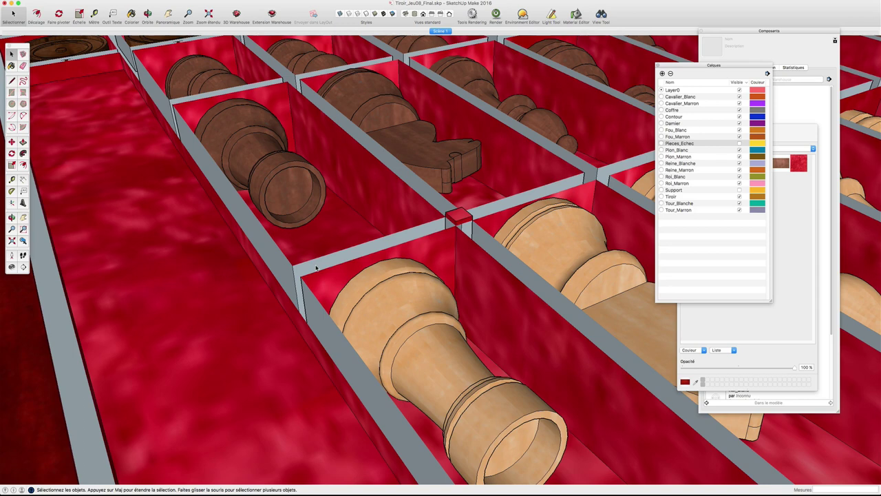
# Paint the divider walls black from the Colours panel, then undo so they stay red
pyautogui.moveTo(705, 67); pyautogui.dragTo(602, 55)
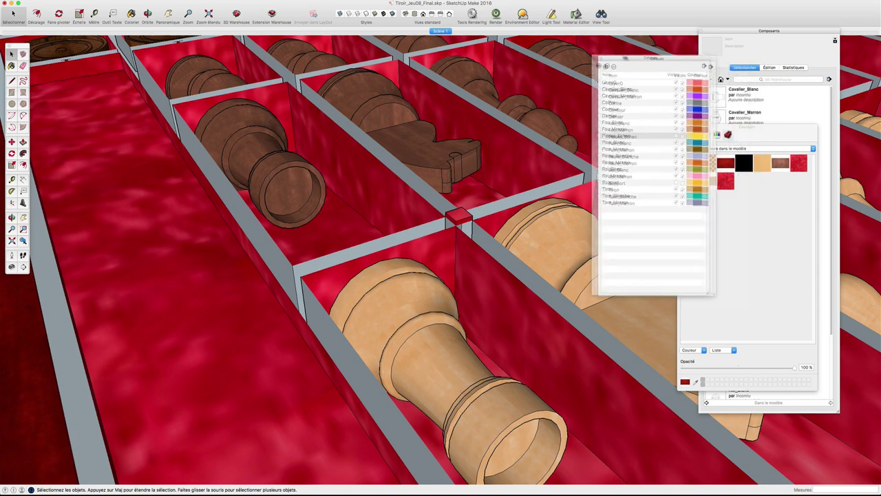
pyautogui.click(744, 165)
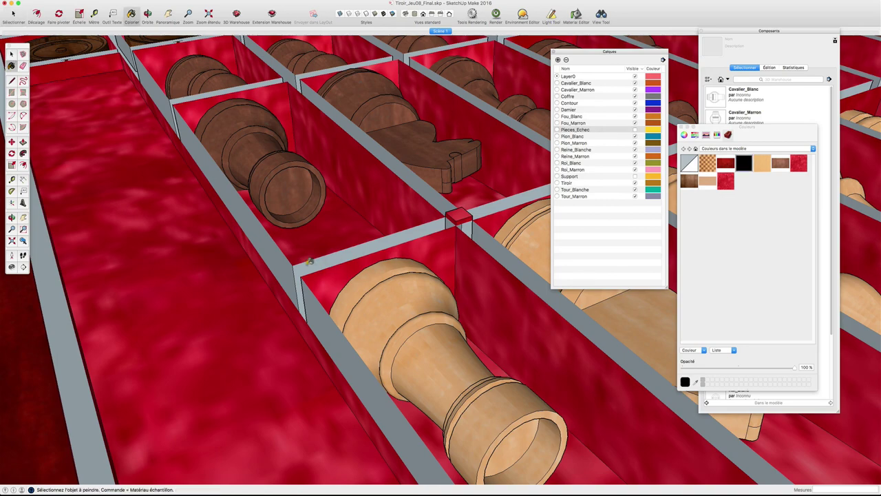
pyautogui.click(283, 264)
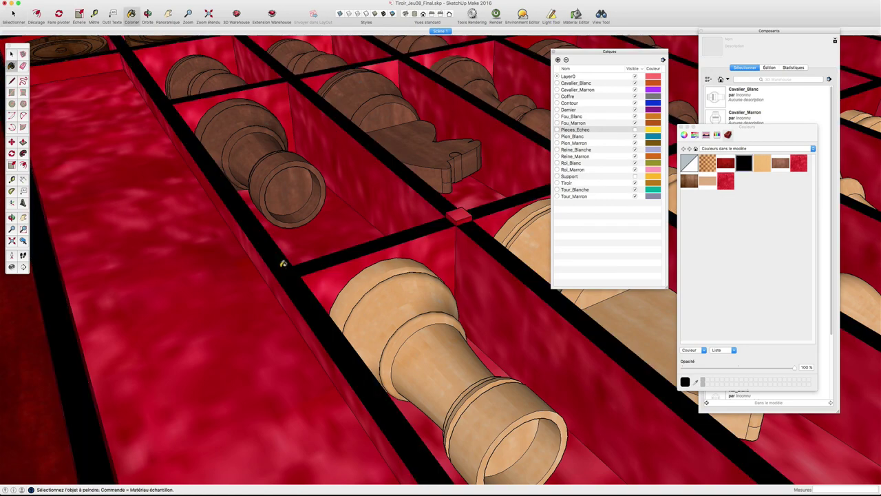
pyautogui.scroll(-2, 283, 263)
pyautogui.scroll(-3, 283, 263)
pyautogui.scroll(-1, 283, 264)
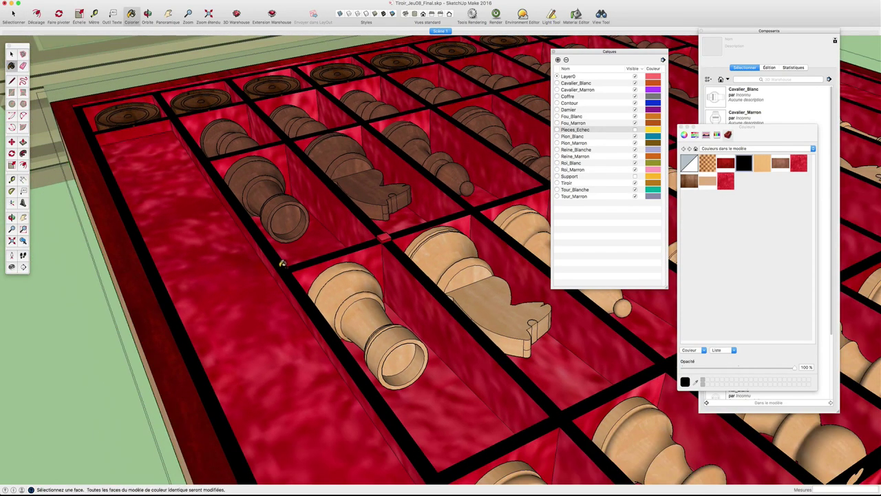
pyautogui.hotkey('ctrl', 'z')
# Orbit out to see lid and drawer, then return to the Scène 1 view
pyautogui.press('space')
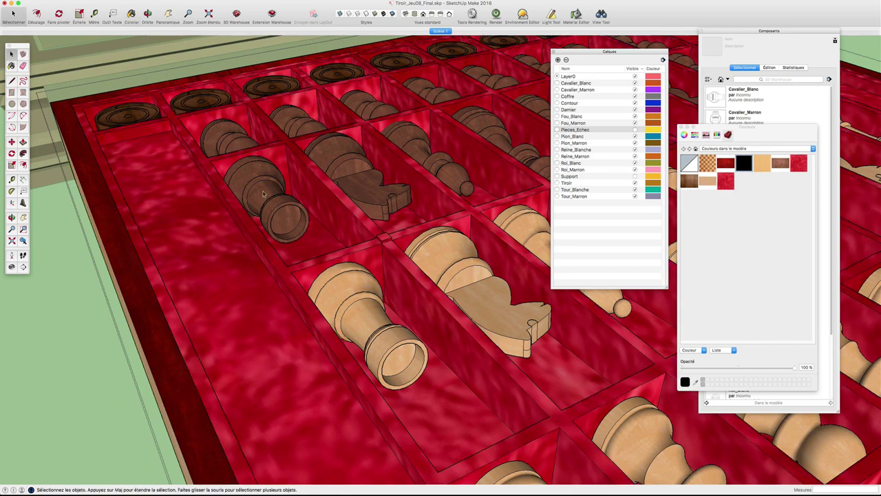
pyautogui.click(131, 7)
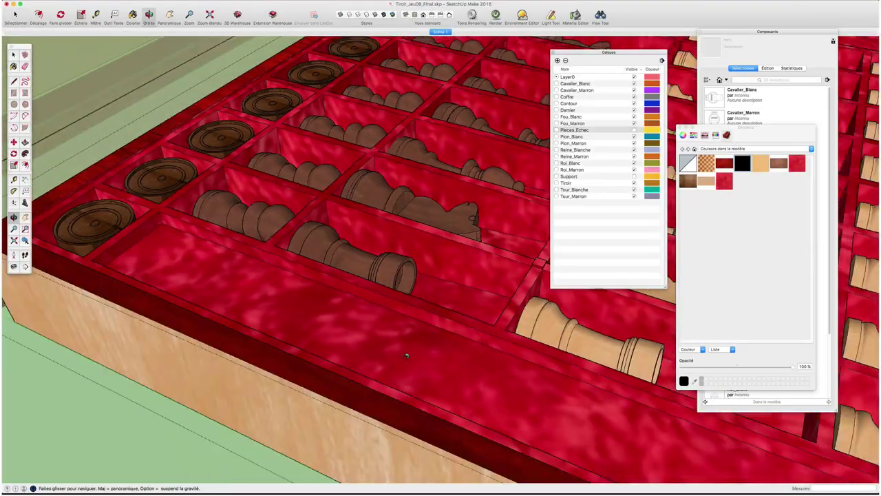
pyautogui.moveTo(324, 289)
pyautogui.mouseDown(button='middle')
pyautogui.moveTo(365, 342)
pyautogui.moveTo(242, 331)
pyautogui.moveTo(258, 281)
pyautogui.moveTo(196, 396)
pyautogui.mouseUp(button='middle')
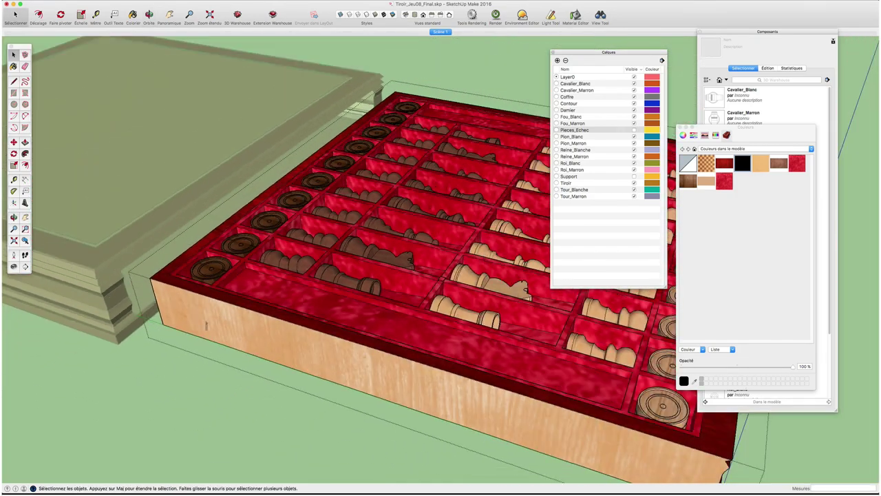
pyautogui.moveTo(205, 324); pyautogui.dragTo(308, 305, button='middle')
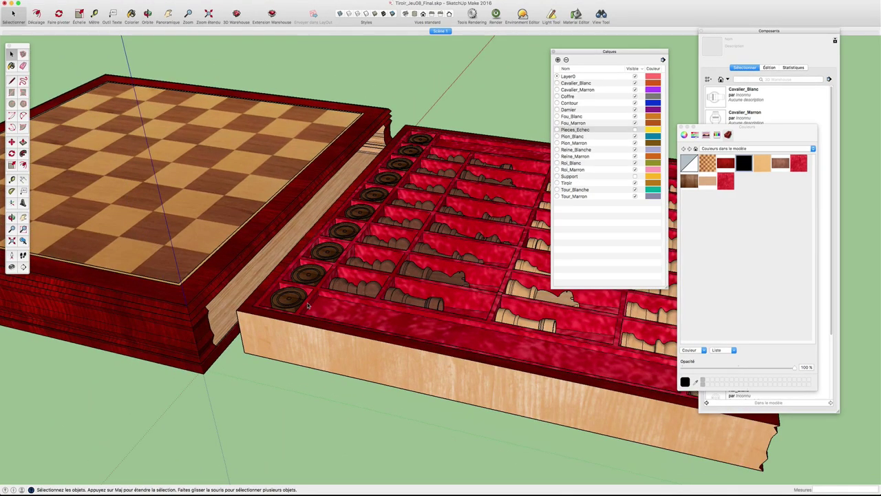
pyautogui.click(439, 31)
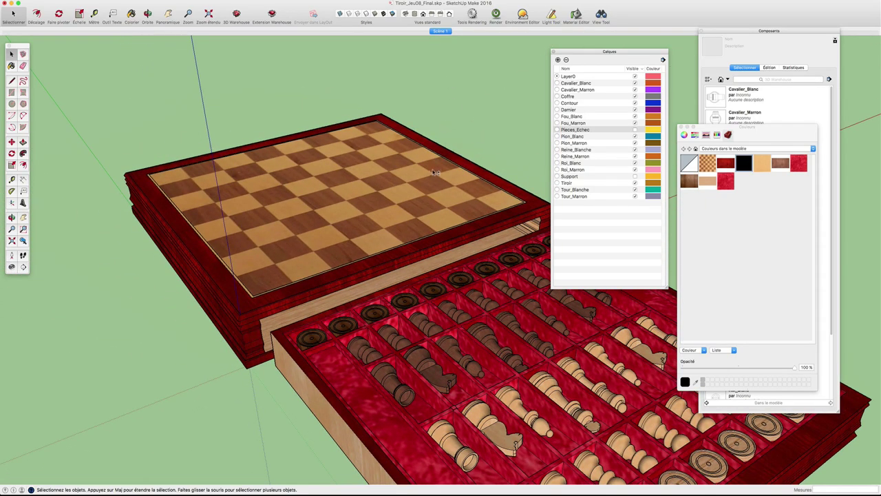
pyautogui.moveTo(423, 162)
pyautogui.mouseDown(button='middle')
pyautogui.moveTo(380, 89)
pyautogui.moveTo(404, 194)
pyautogui.mouseUp(button='middle')
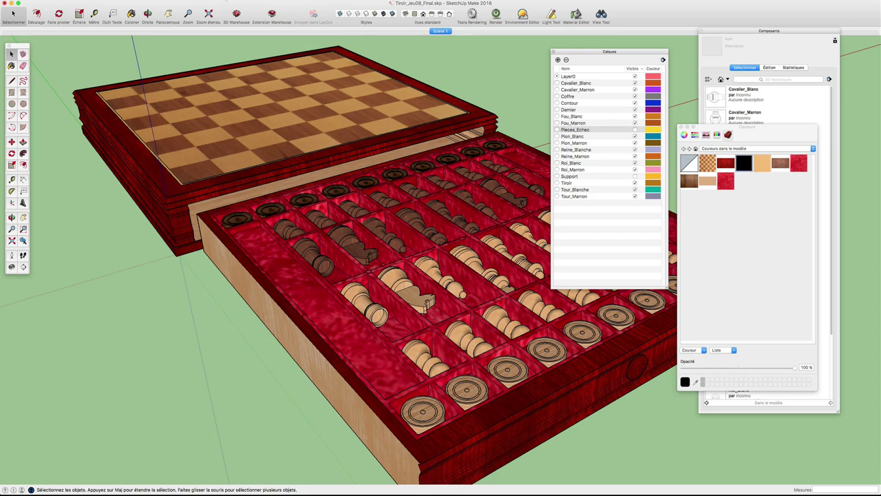
pyautogui.click(227, 0)
pyautogui.moveTo(238, 27)
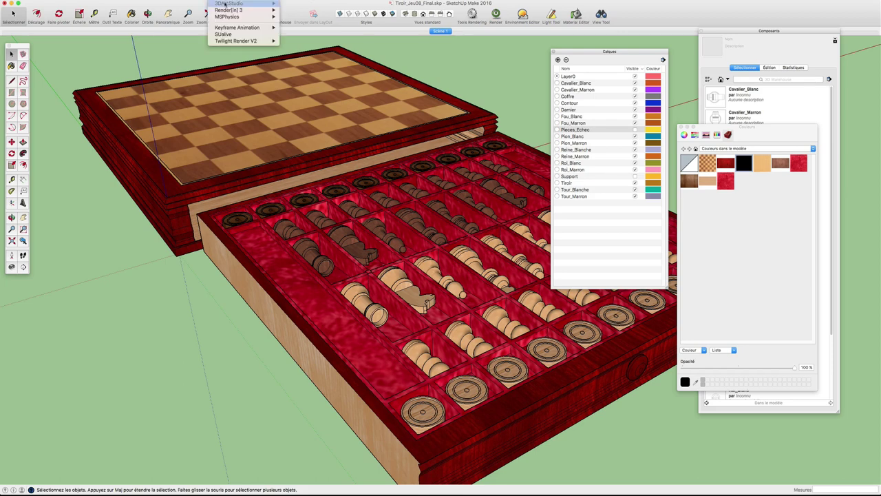
pyautogui.click(384, 60)
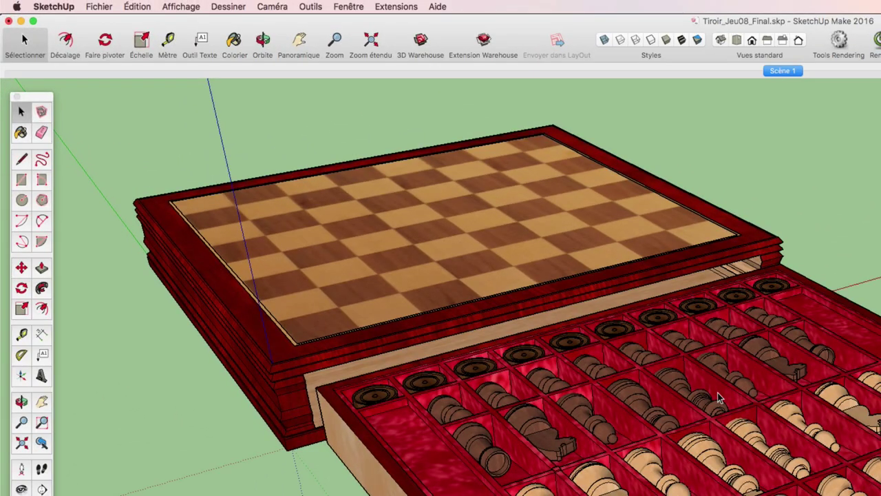
pyautogui.click(67, 9)
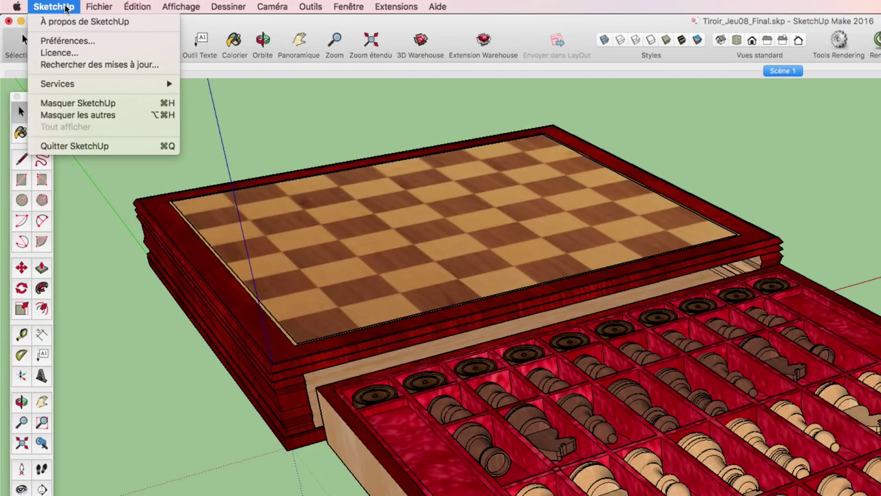
pyautogui.click(69, 42)
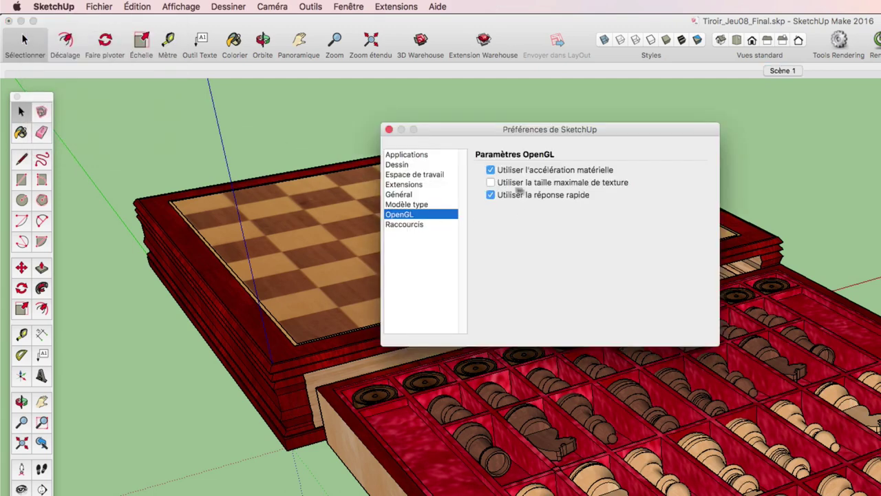
pyautogui.click(389, 129)
pyautogui.click(798, 341)
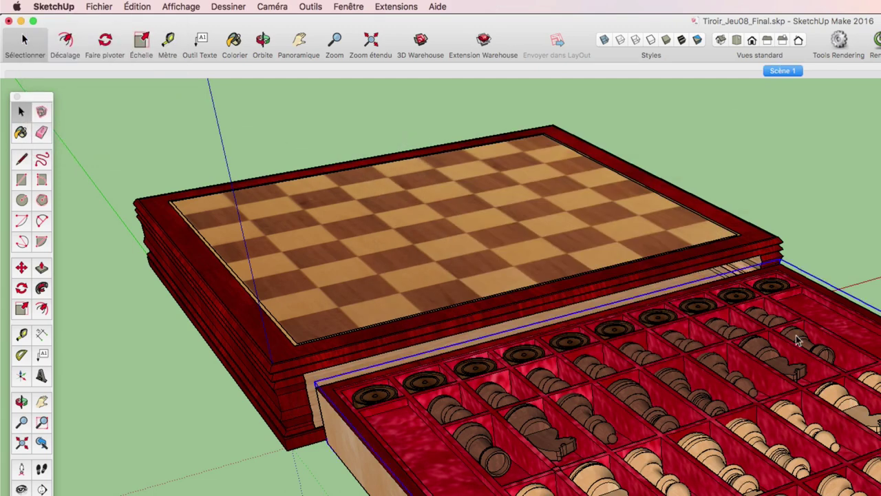
pyautogui.click(362, 7)
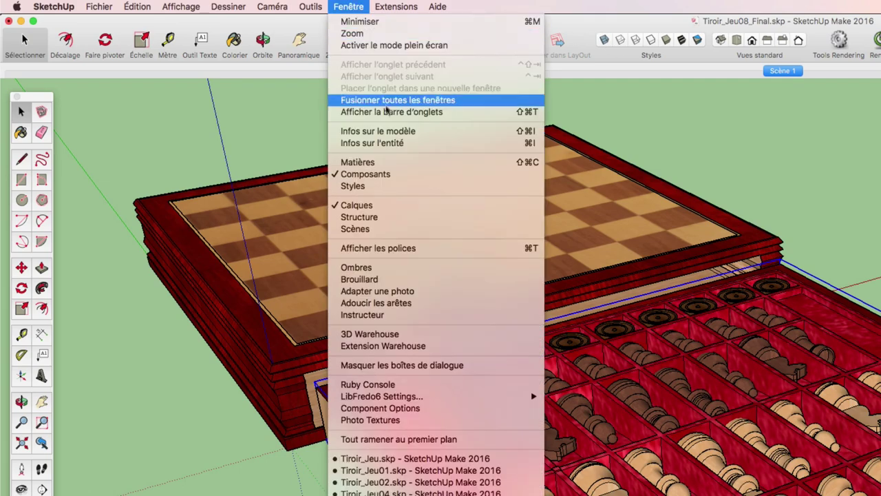
pyautogui.click(388, 131)
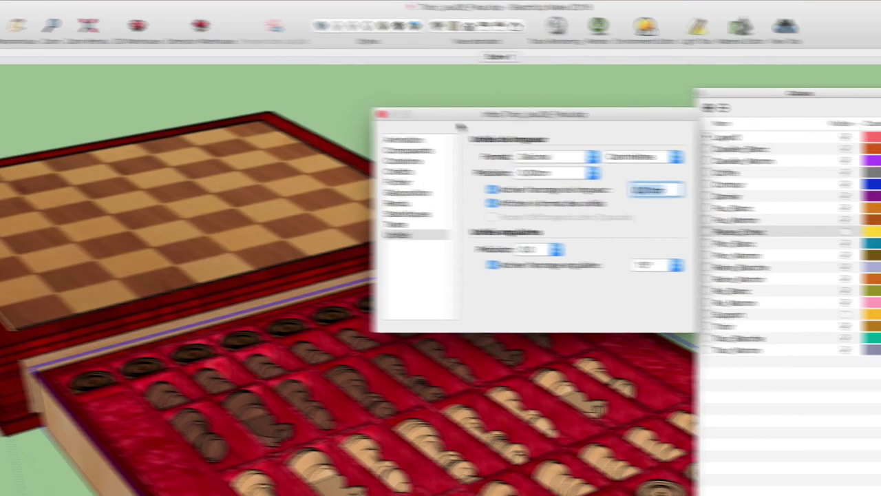
pyautogui.moveTo(740, 131); pyautogui.dragTo(684, 110)
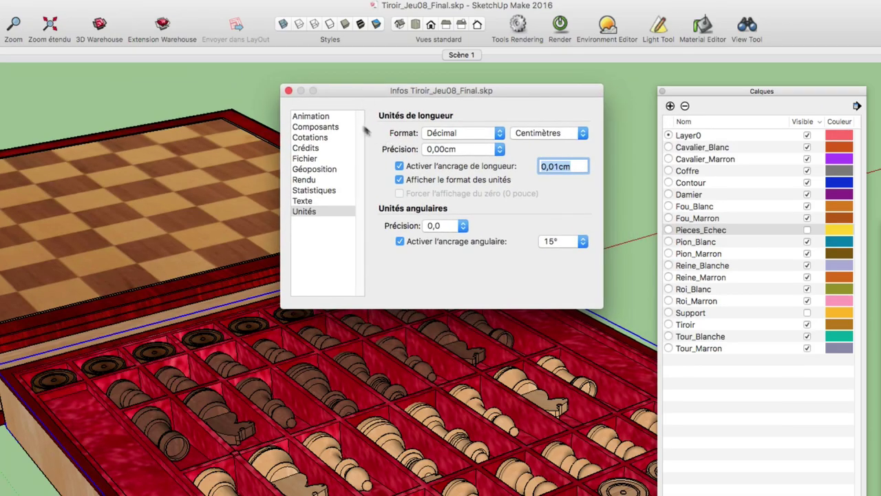
pyautogui.click(289, 92)
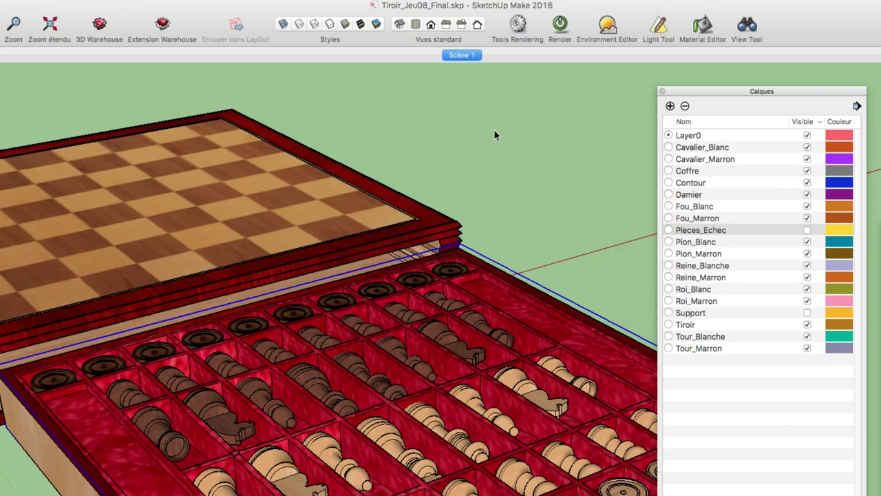
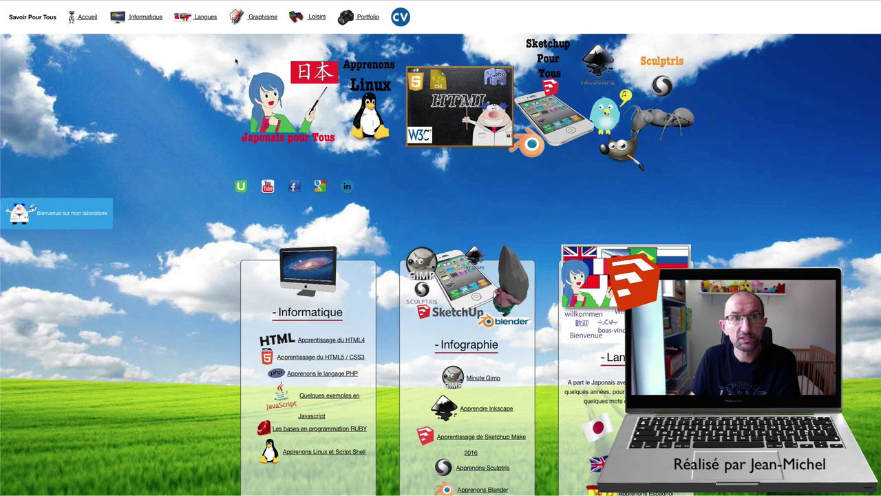
# Go to the Graphisme section from the top navigation bar
pyautogui.click(261, 19)
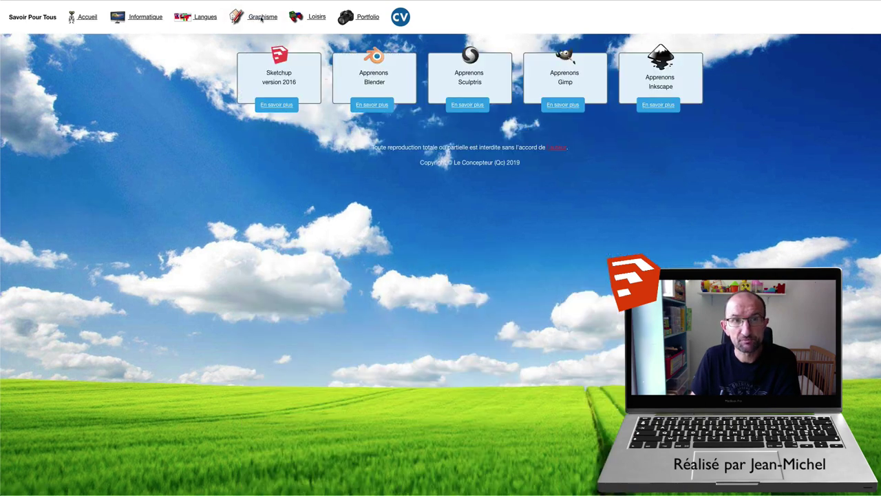
# Open the Sketchup course page and preview the lesson 09 Appartement Partie 02 details, then dismiss them
pyautogui.click(284, 106)
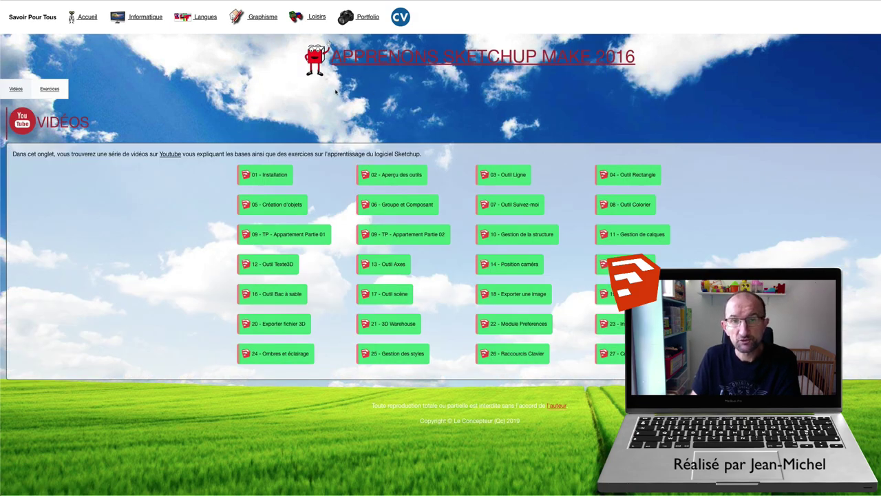
pyautogui.click(403, 239)
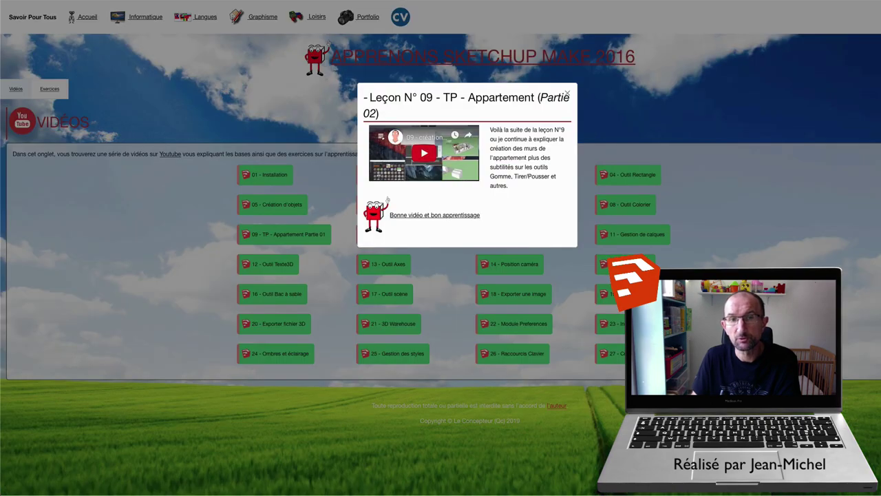
pyautogui.click(569, 95)
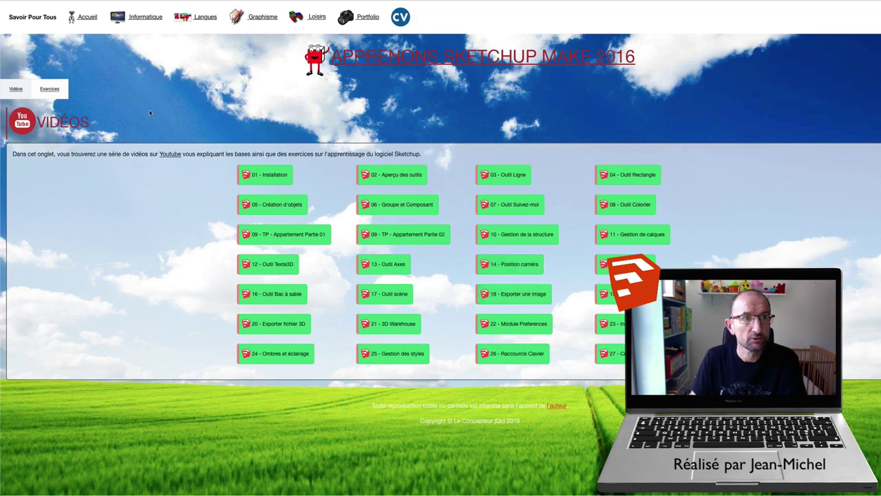
# Show the Exercices list and expand the TP Jeu d'échecs chess project
pyautogui.click(53, 90)
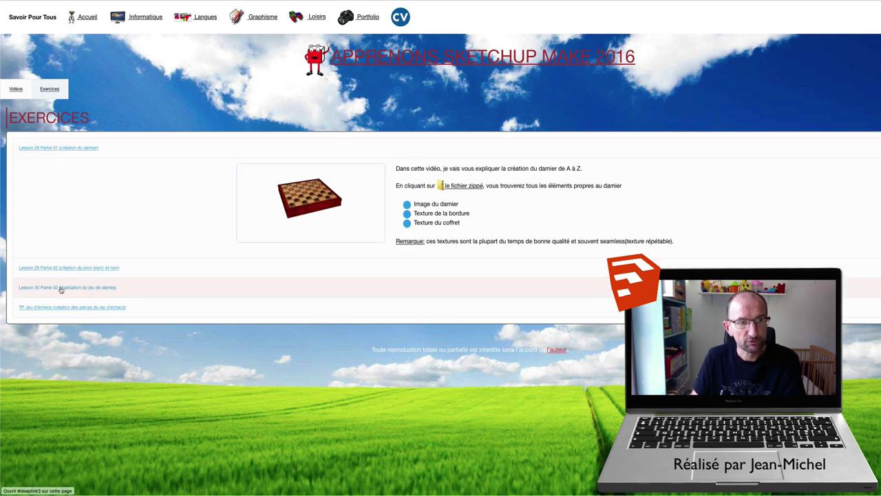
pyautogui.click(74, 308)
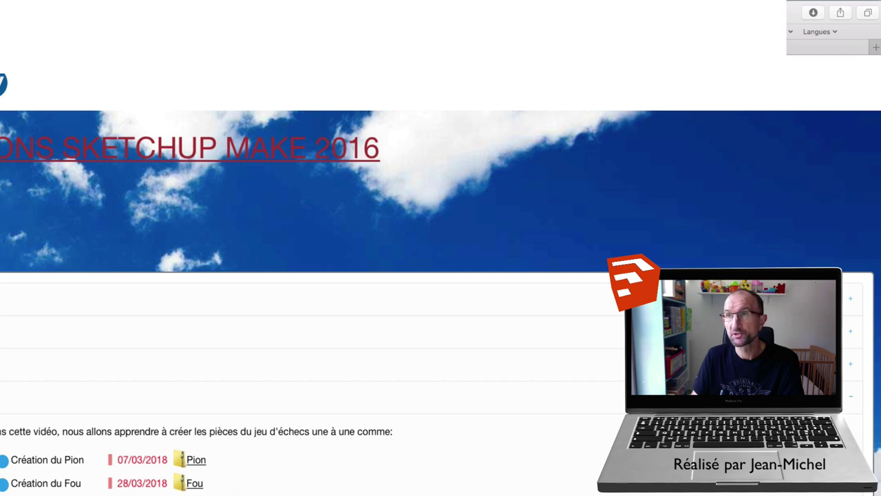
# Open the downloaded Zip folder from Safari's downloads in Finder and centre its window
pyautogui.click(812, 12)
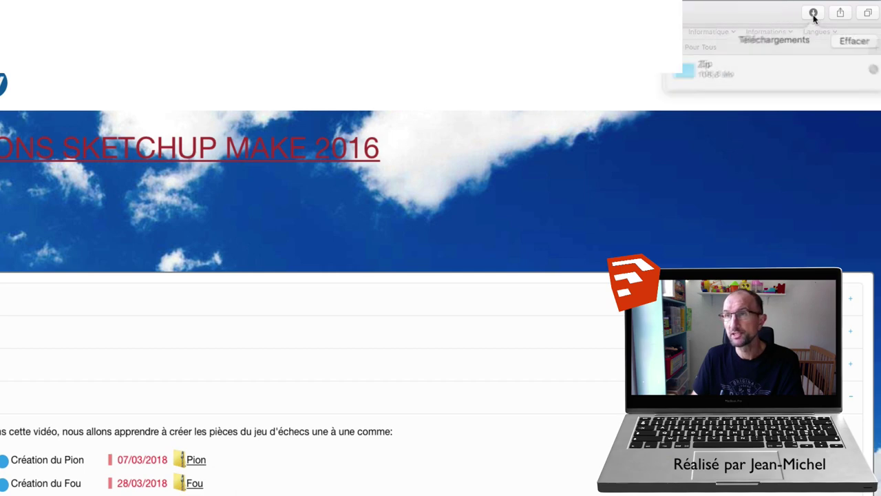
pyautogui.doubleClick(697, 68)
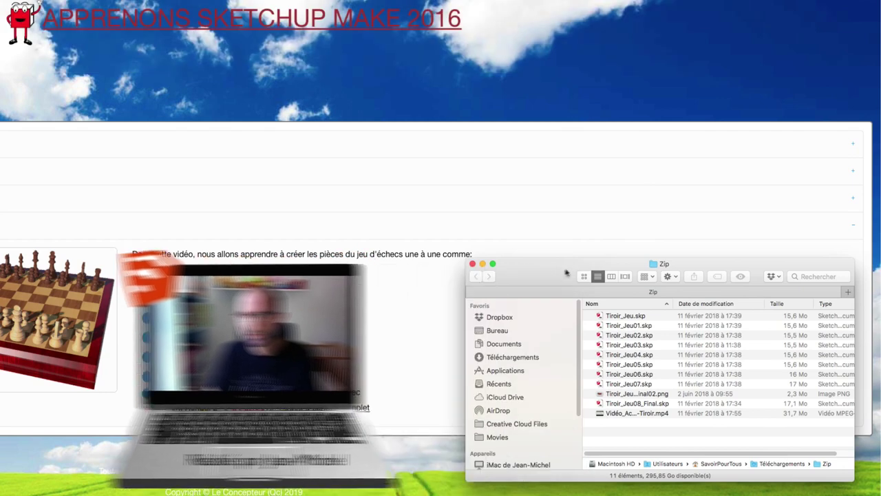
pyautogui.moveTo(559, 262); pyautogui.dragTo(403, 188)
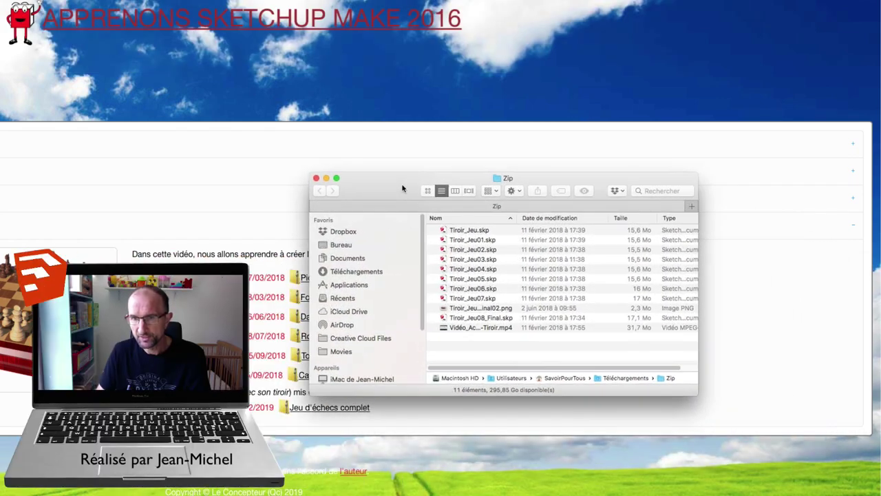